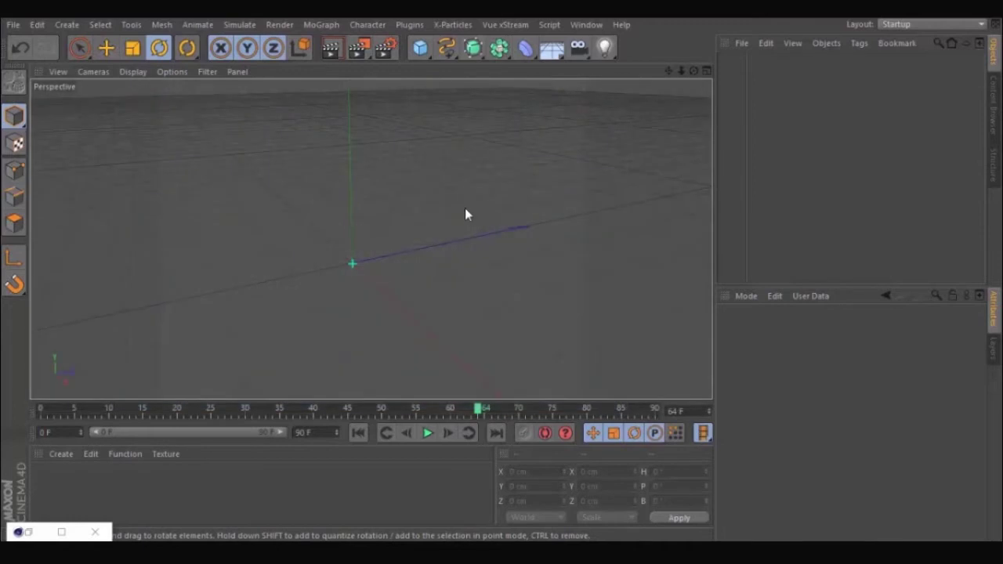
- Add a Character object to the scene and set its template to Biped
{"action": "left_click_drag", "start_coordinate": [403, 235], "coordinate": [378, 195], "text": "alt"}
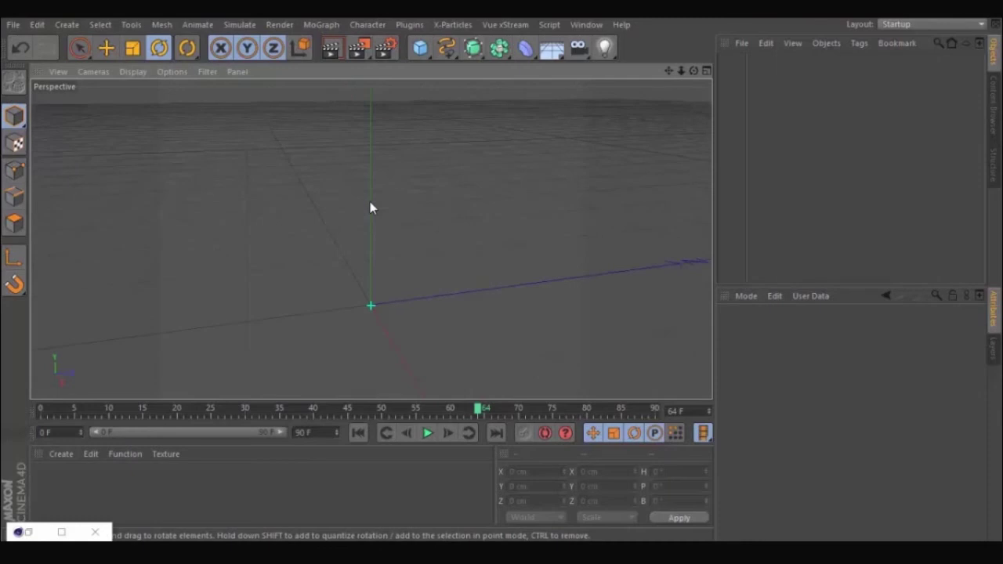
{"action": "left_click", "coordinate": [367, 25]}
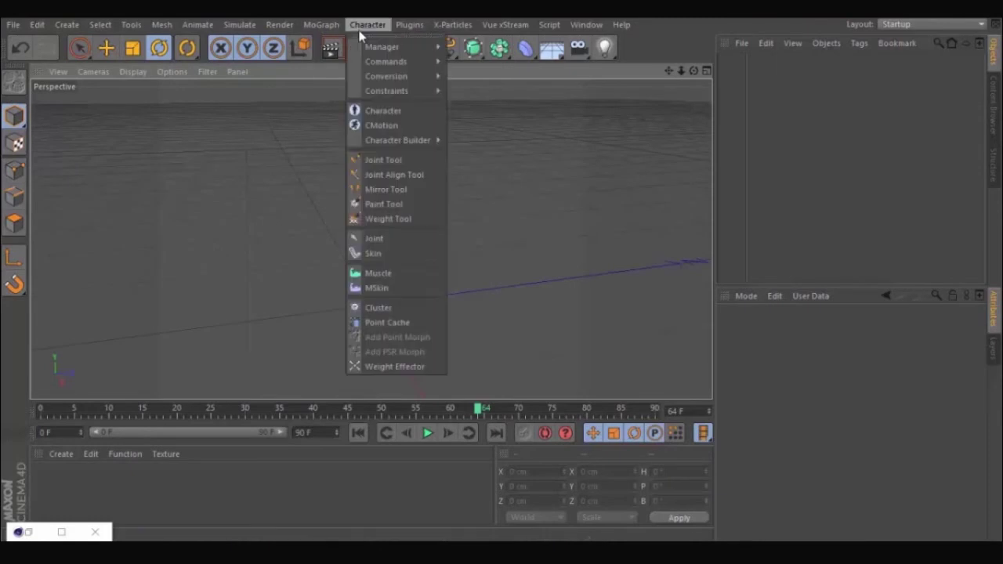
{"action": "left_click", "coordinate": [392, 110]}
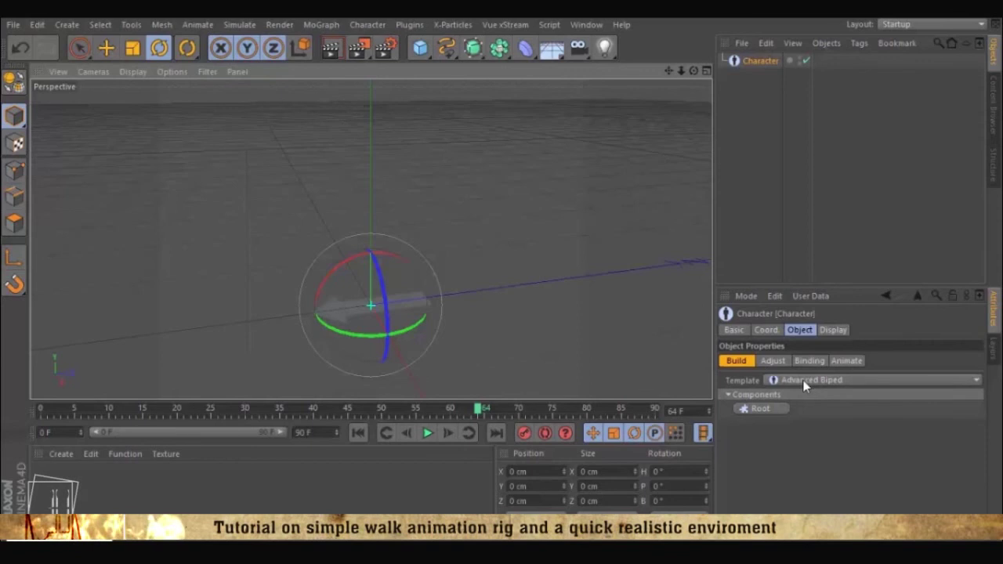
{"action": "left_click", "coordinate": [803, 380]}
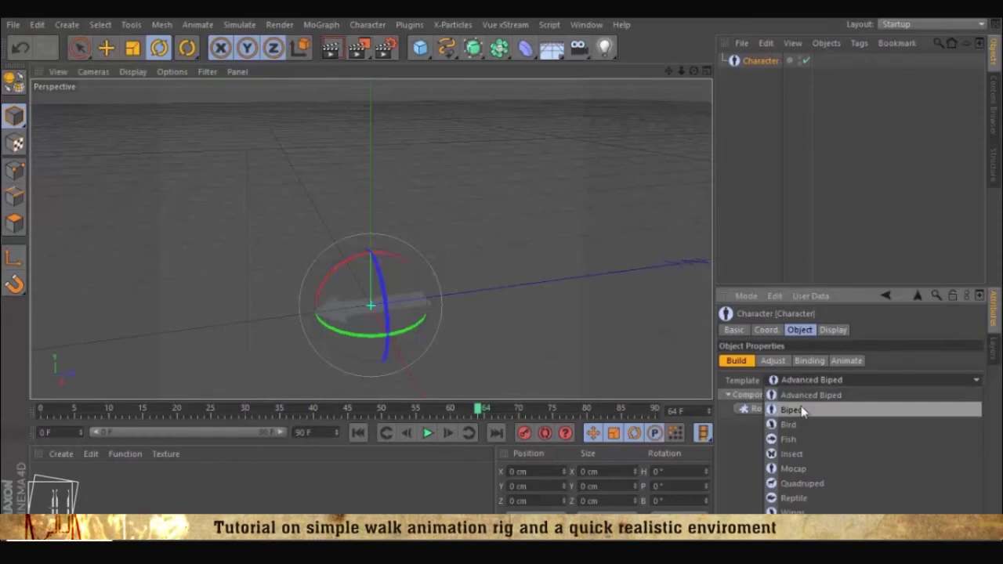
{"action": "left_click", "coordinate": [803, 412]}
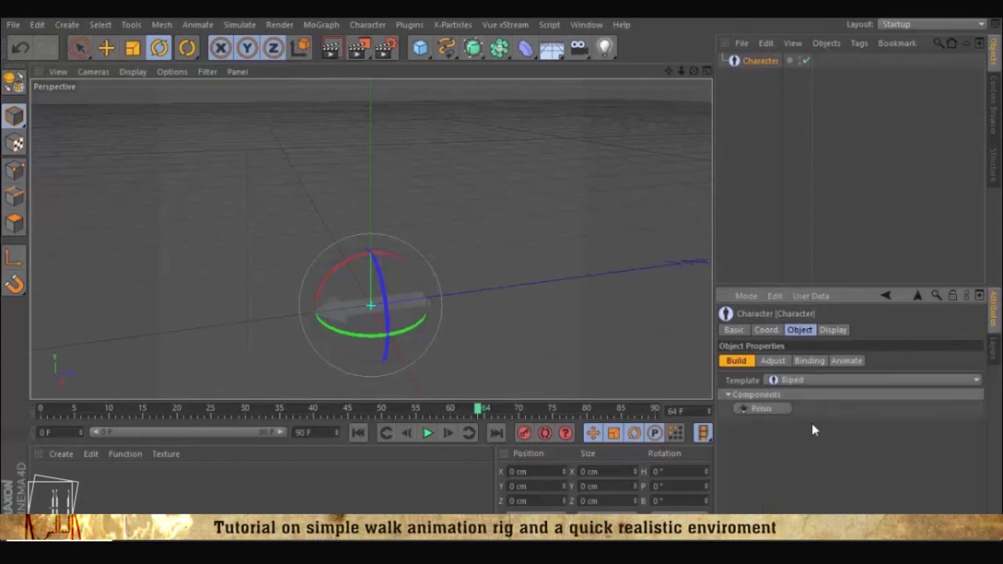
{"action": "left_click_drag", "start_coordinate": [385, 268], "coordinate": [455, 251], "text": "alt"}
{"action": "left_click", "coordinate": [806, 379]}
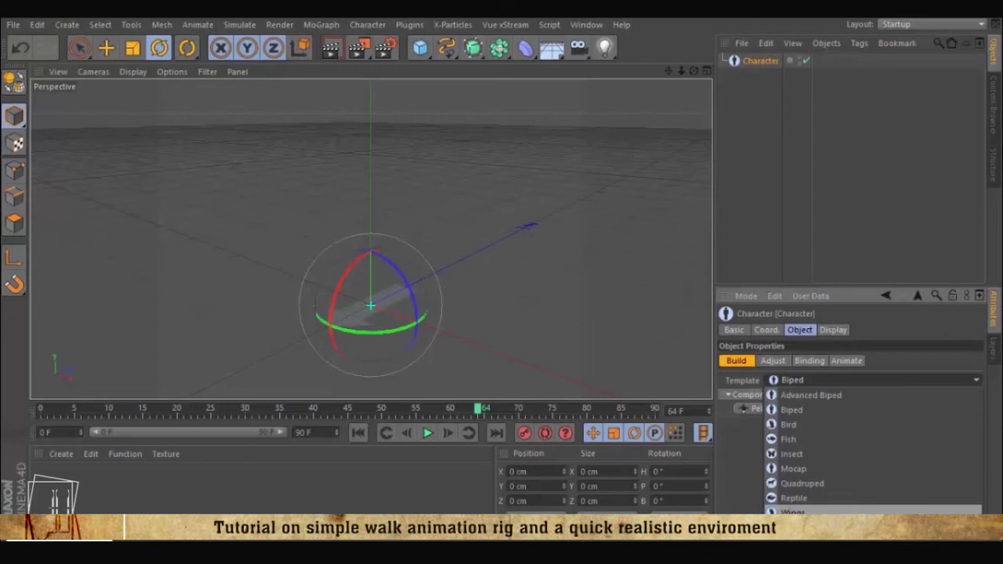
{"action": "left_click", "coordinate": [750, 441]}
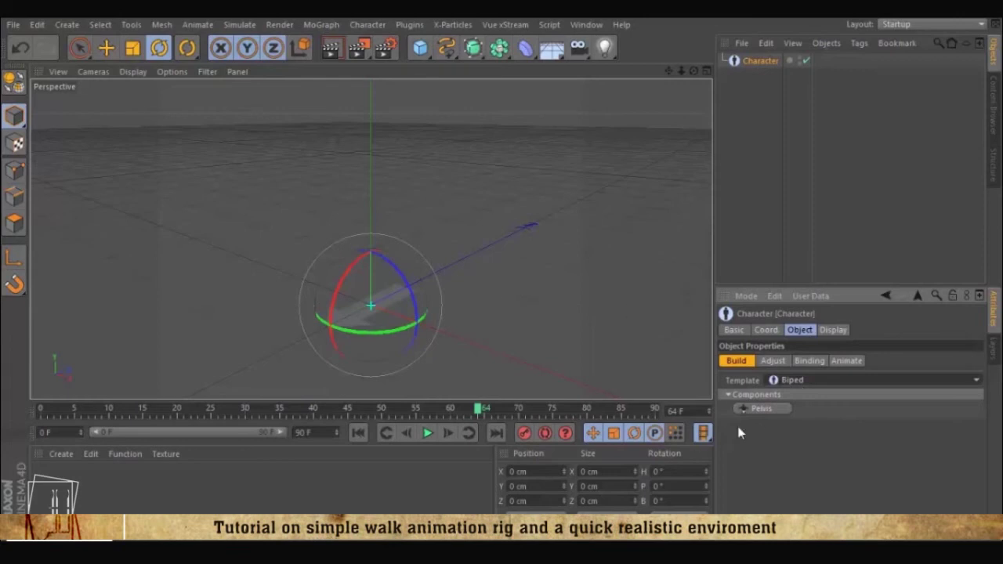
- Add the Pelvis component as the base of the biped rig
{"action": "left_click", "coordinate": [761, 410]}
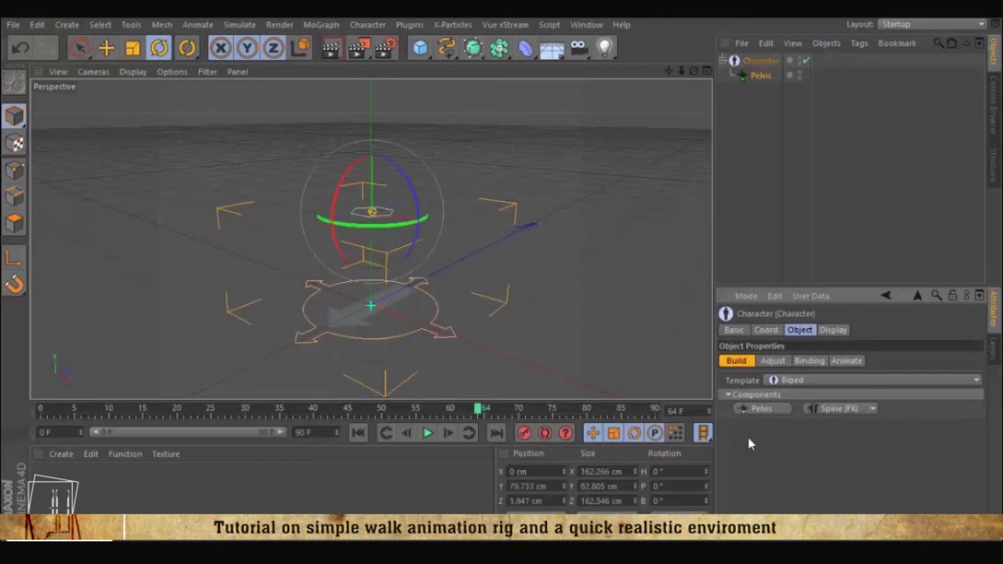
{"action": "left_click_drag", "start_coordinate": [303, 246], "coordinate": [431, 284], "text": "alt"}
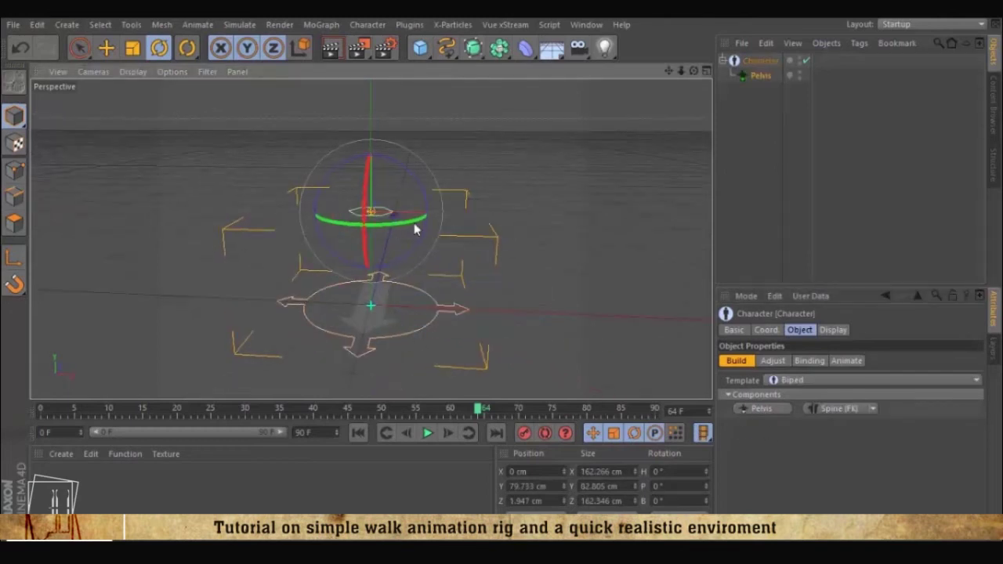
{"action": "left_click_drag", "start_coordinate": [447, 224], "coordinate": [355, 212], "text": "alt"}
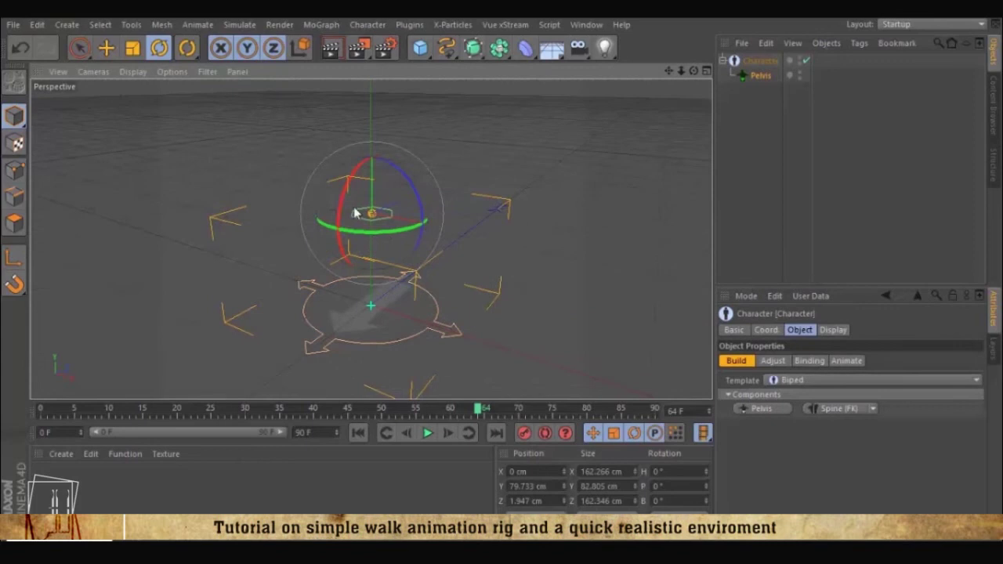
- Try the Spine (FK) and Spine (IK) components on the pelvis, undoing each one
{"action": "left_click", "coordinate": [834, 410]}
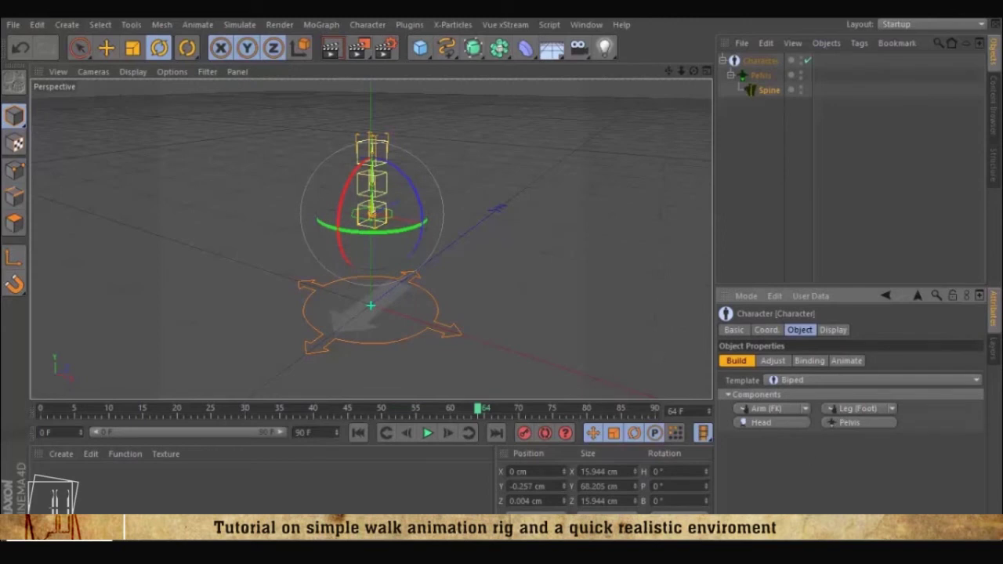
{"action": "key", "text": "ctrl+z"}
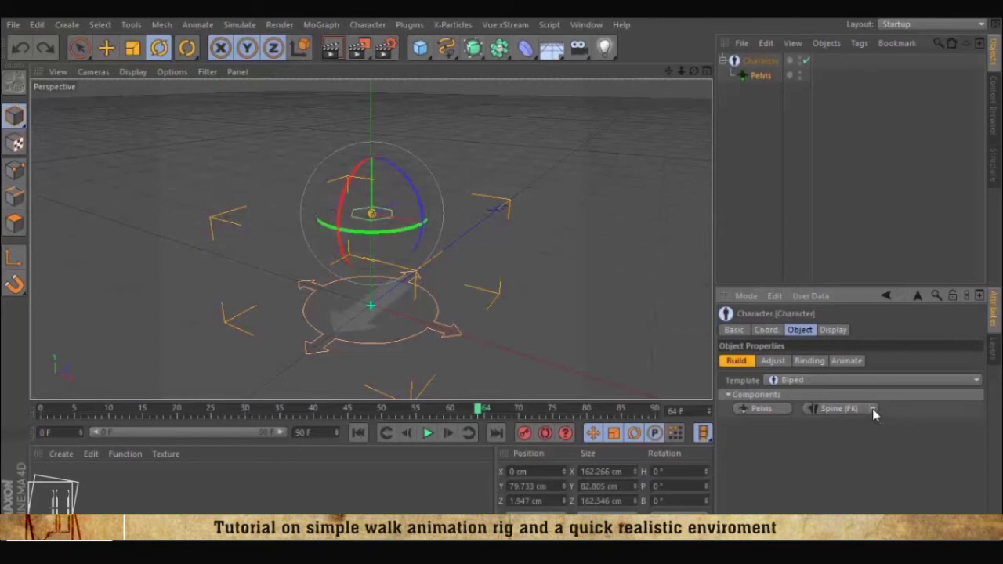
{"action": "left_click", "coordinate": [873, 409]}
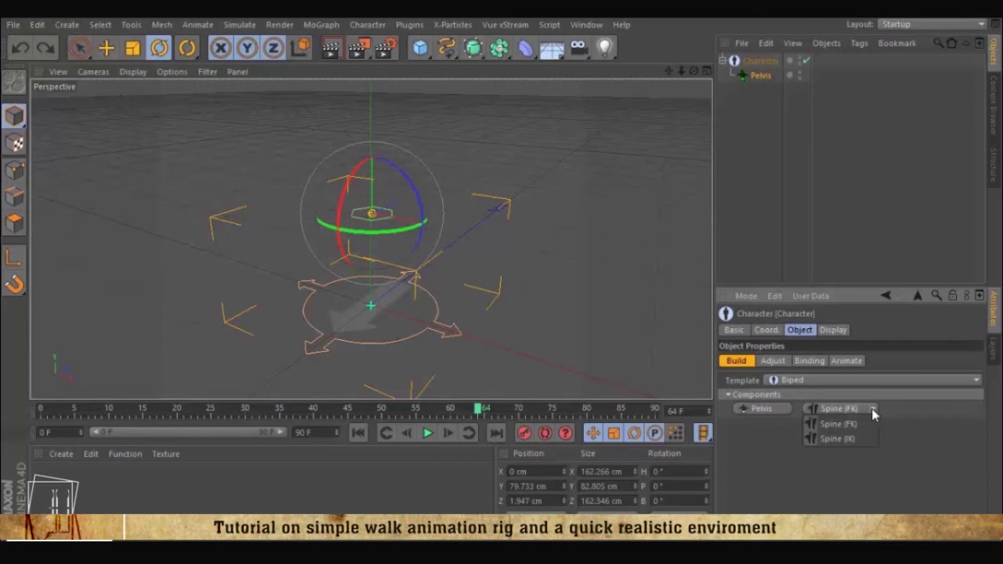
{"action": "left_click", "coordinate": [844, 438]}
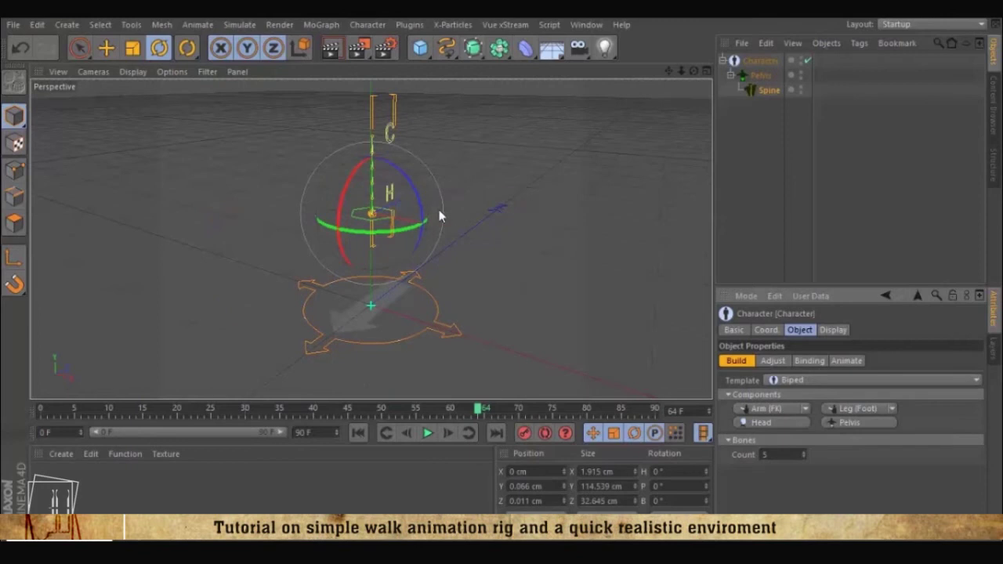
{"action": "left_click_drag", "start_coordinate": [442, 204], "coordinate": [480, 192], "text": "alt"}
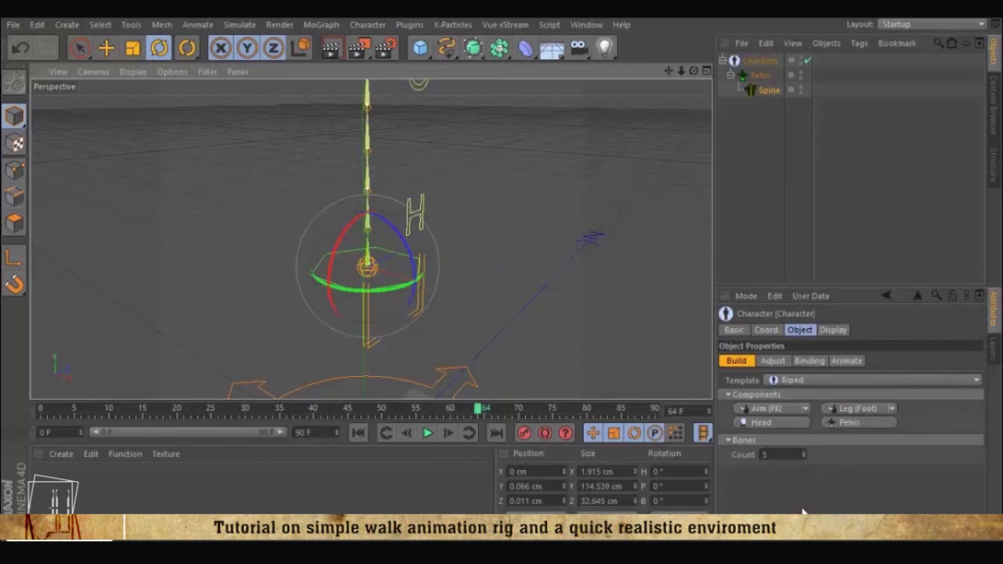
{"action": "key", "text": "ctrl+z"}
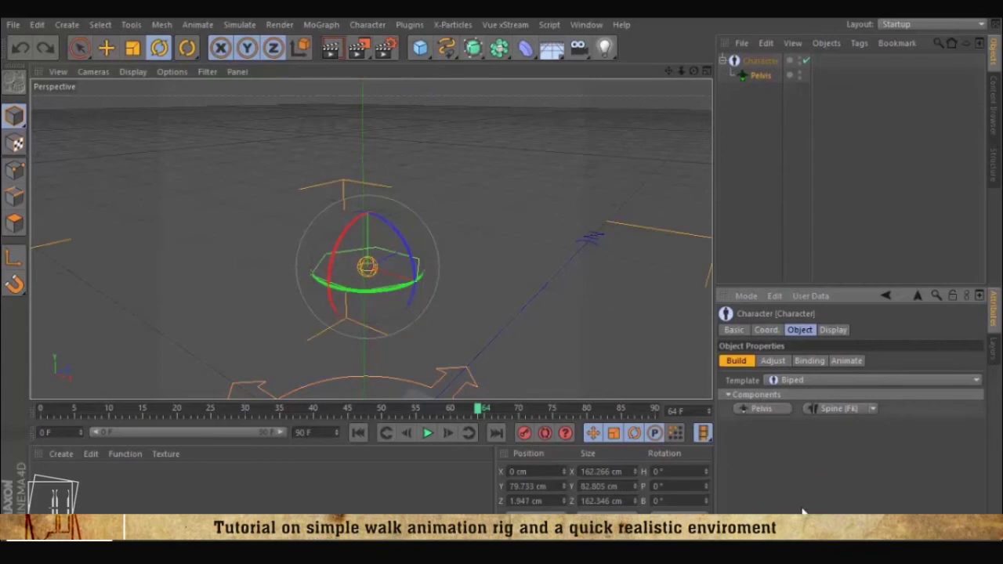
- Add the Spine (FK) component under the pelvis
{"action": "left_click", "coordinate": [838, 408]}
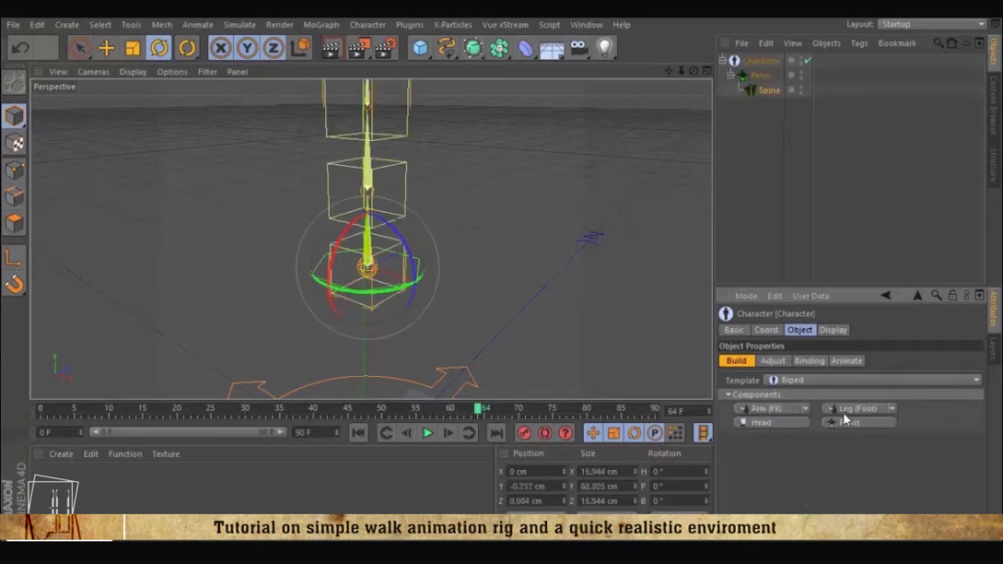
{"action": "mouse_move", "coordinate": [452, 201]}
{"action": "left_mouse_down"}
{"action": "mouse_move", "coordinate": [465, 191]}
{"action": "mouse_move", "coordinate": [452, 201]}
{"action": "left_mouse_up"}
{"action": "key", "text": "ctrl+z"}
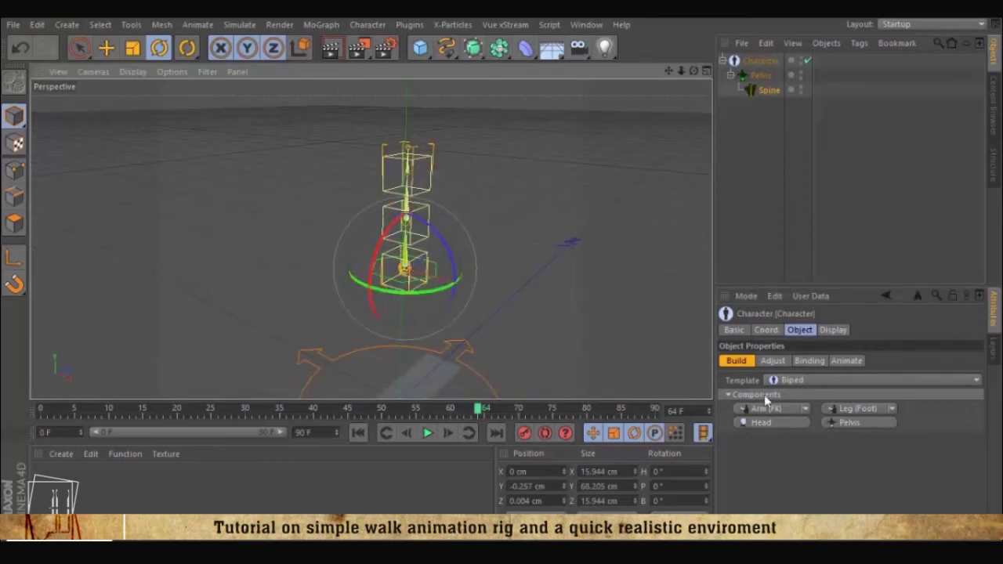
- Try a single left Arm (FK) and a left-and-right pair of FK arms on the spine, undoing each
{"action": "left_click", "coordinate": [786, 409]}
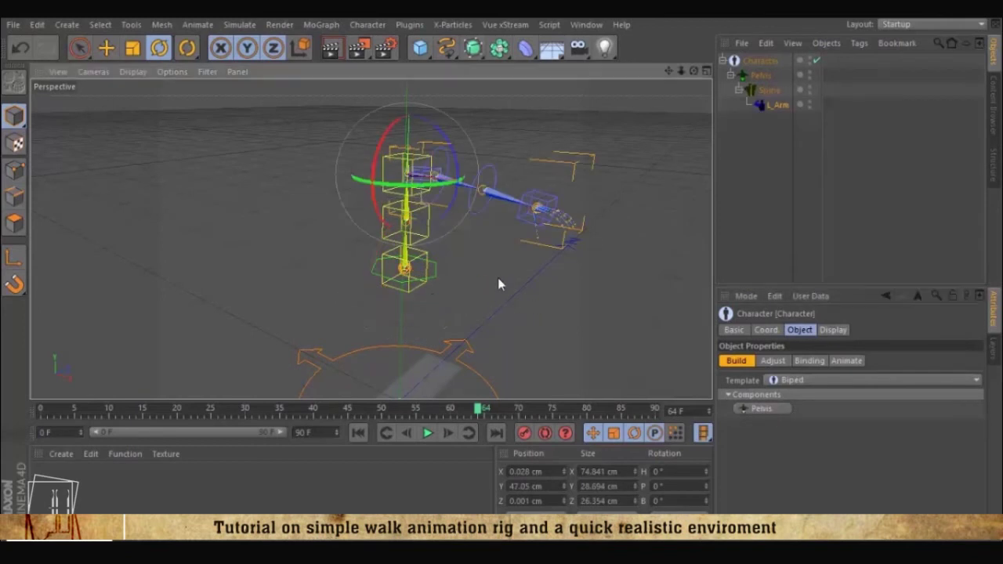
{"action": "left_click_drag", "start_coordinate": [507, 285], "coordinate": [524, 276], "text": "alt"}
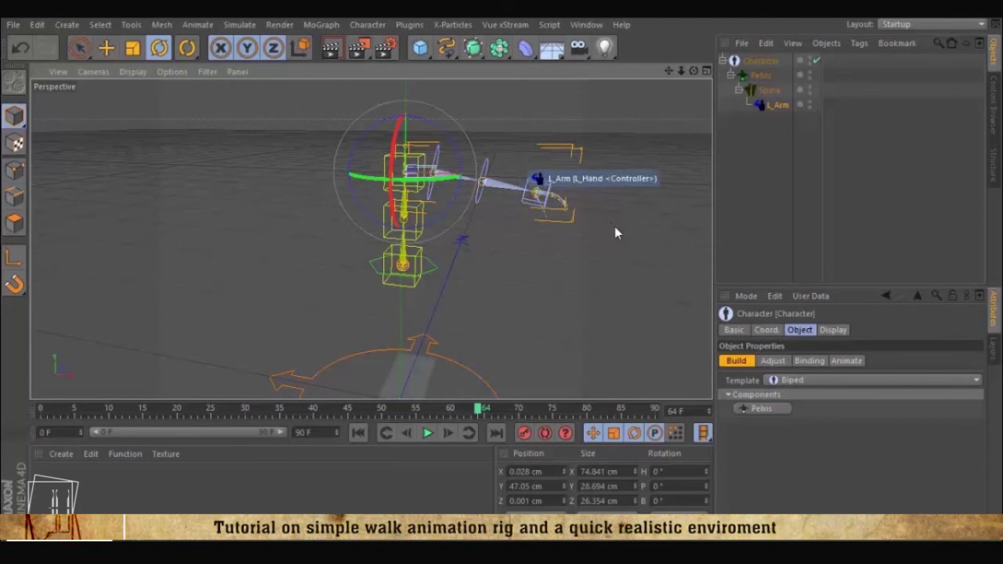
{"action": "key", "text": "ctrl+z"}
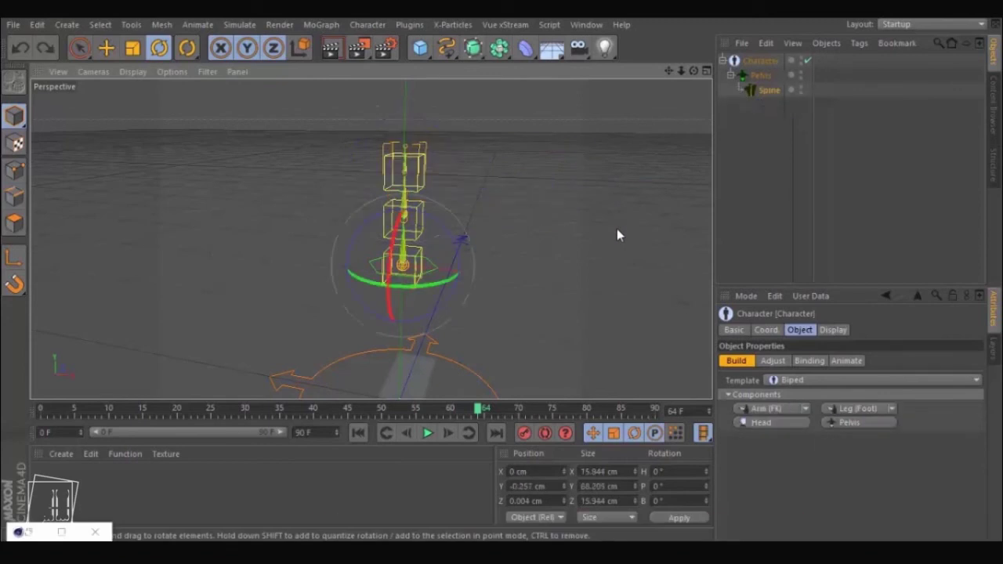
{"action": "left_click", "coordinate": [785, 408]}
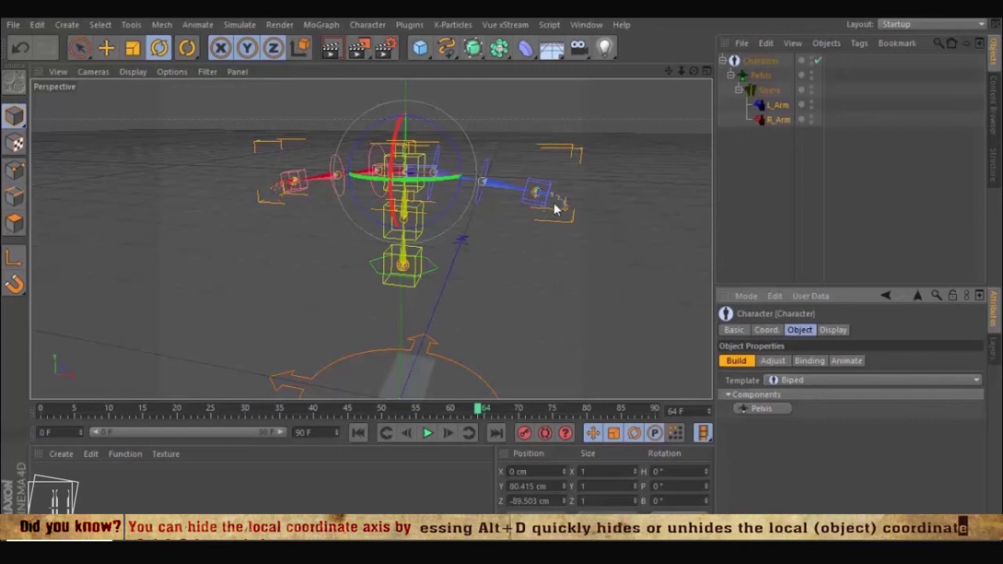
{"action": "left_click_drag", "start_coordinate": [572, 175], "coordinate": [513, 215], "text": "alt"}
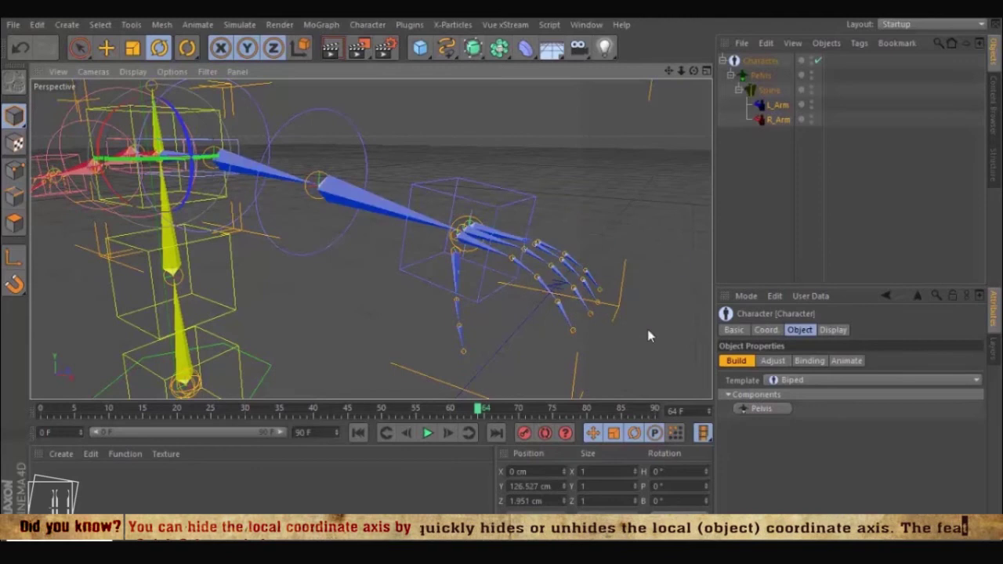
{"action": "key", "text": "ctrl+z"}
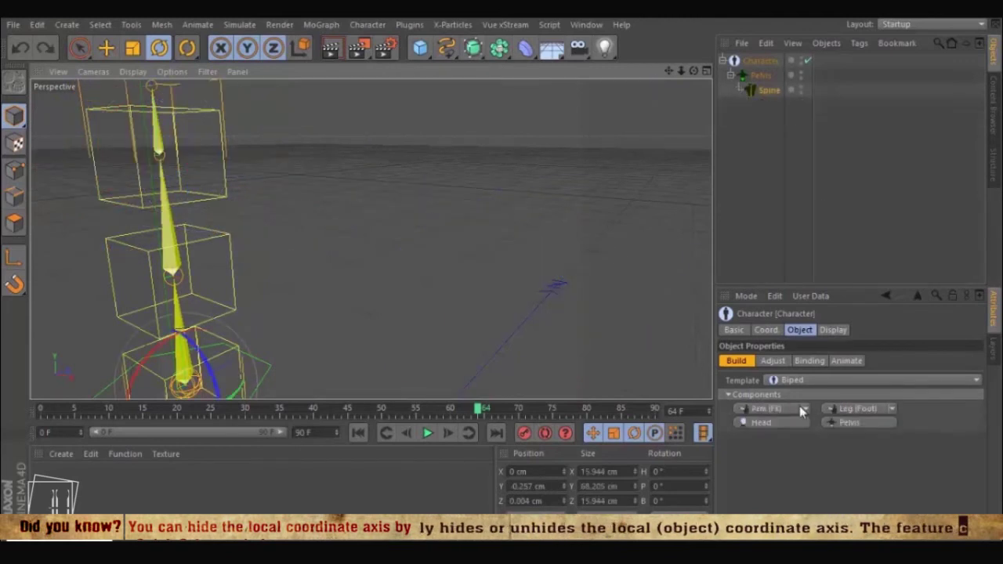
- Add a left and right pair of Arm (Limb) components to the spine, and reselect the spine
{"action": "left_click", "coordinate": [801, 411]}
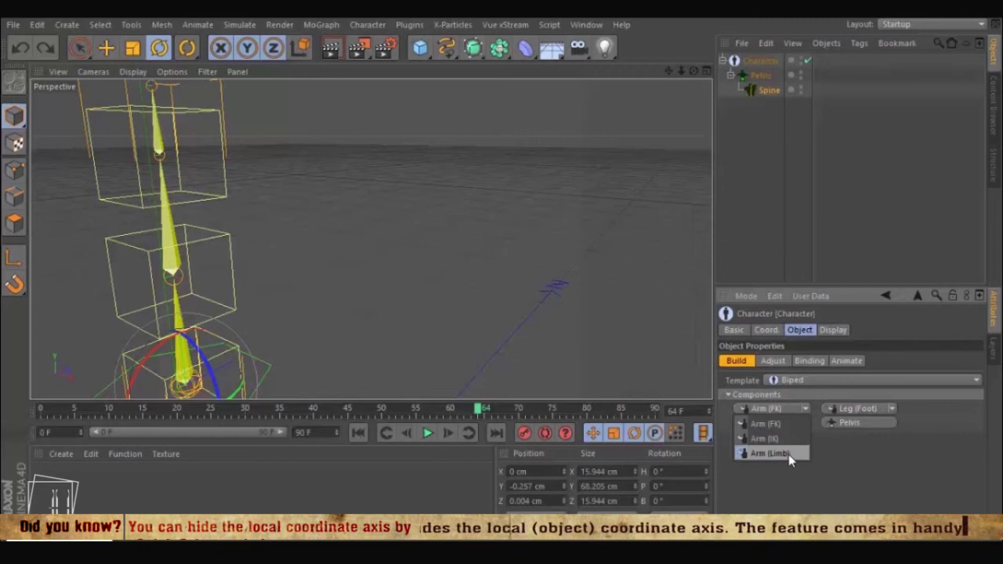
{"action": "left_click", "coordinate": [789, 456]}
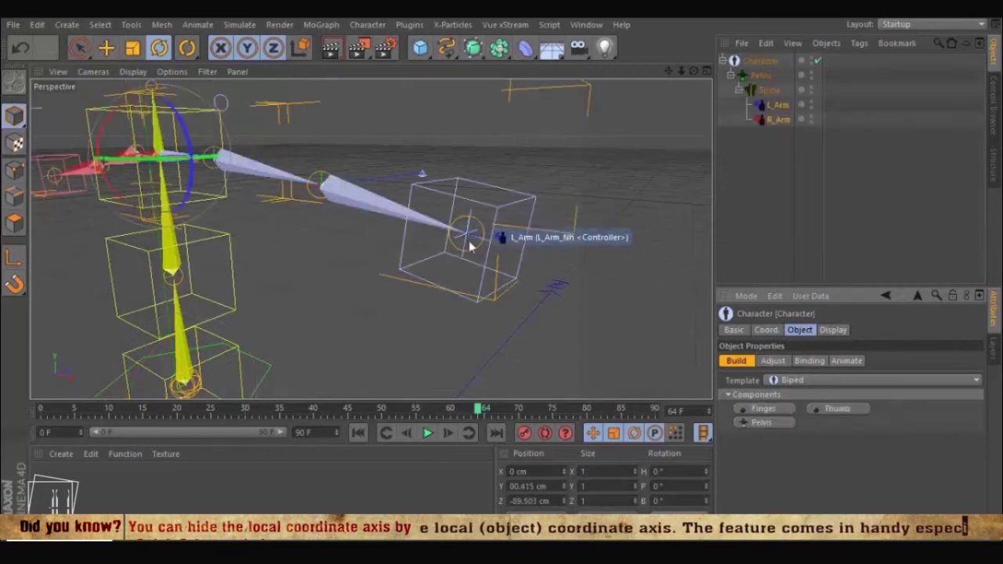
{"action": "left_click_drag", "start_coordinate": [462, 245], "coordinate": [419, 204], "text": "alt"}
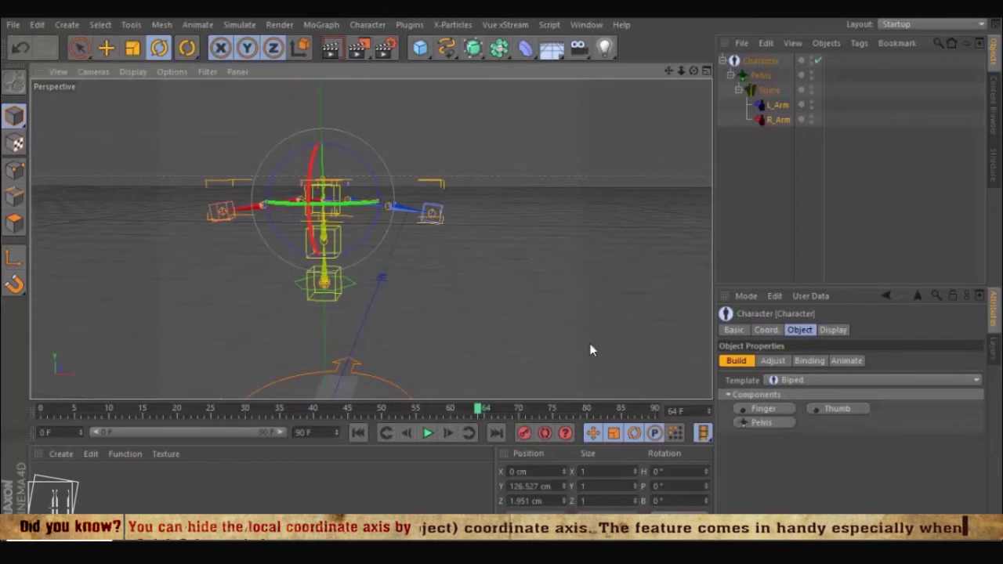
{"action": "left_click", "coordinate": [777, 89]}
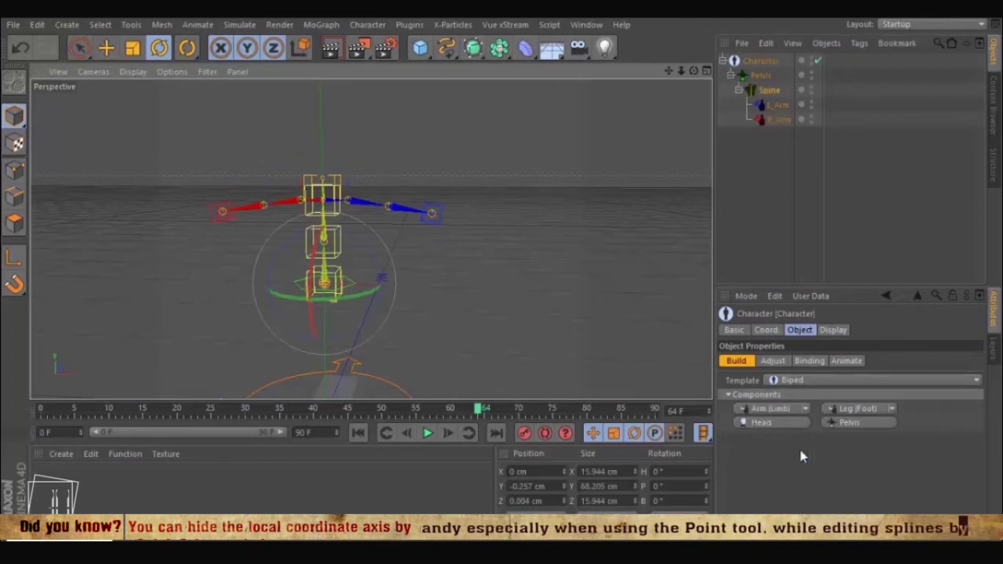
- Try a left and right pair of Leg (Foot) components on the spine, inspect the feet, and undo them
{"action": "left_click", "coordinate": [859, 409]}
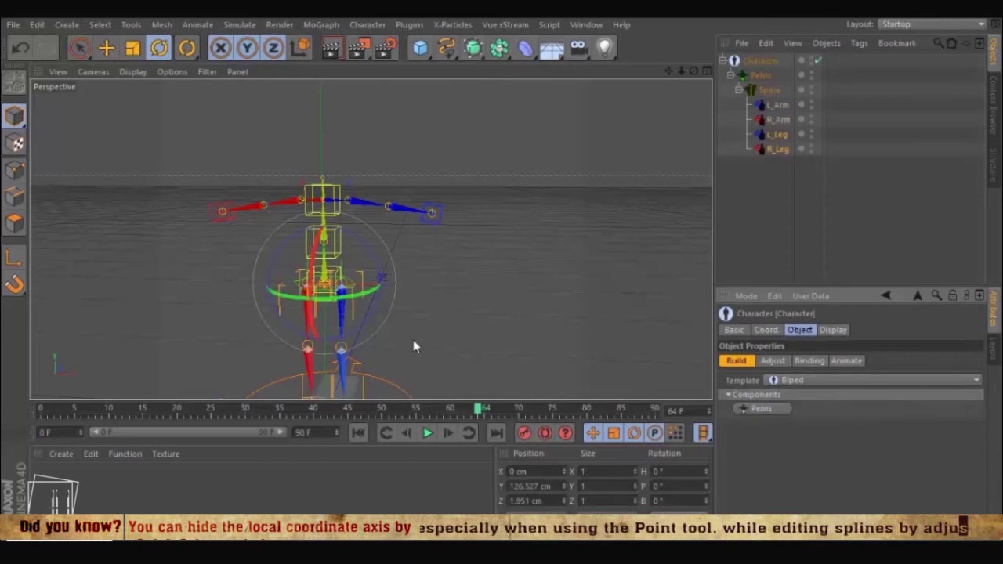
{"action": "middle_click_drag", "start_coordinate": [413, 340], "coordinate": [454, 259], "text": "alt"}
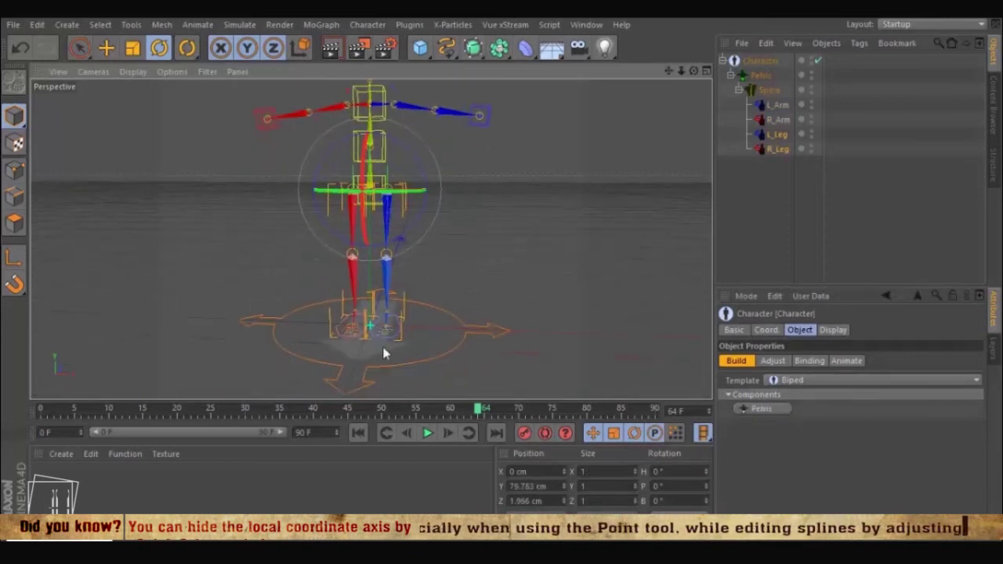
{"action": "scroll", "coordinate": [425, 316], "scroll_direction": "up", "scroll_amount": 5}
{"action": "left_click_drag", "start_coordinate": [429, 319], "coordinate": [377, 347], "text": "alt"}
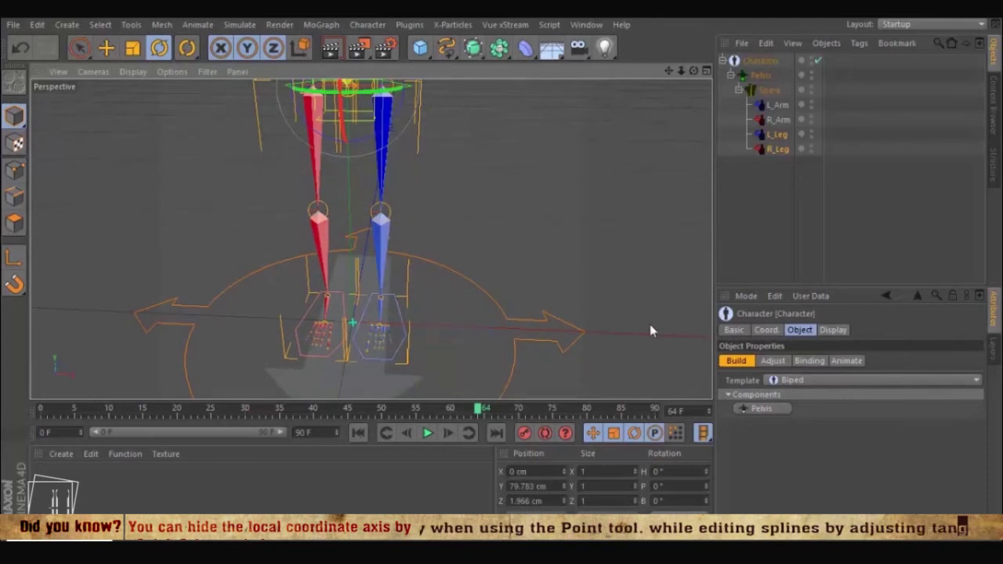
{"action": "key", "text": "ctrl+z"}
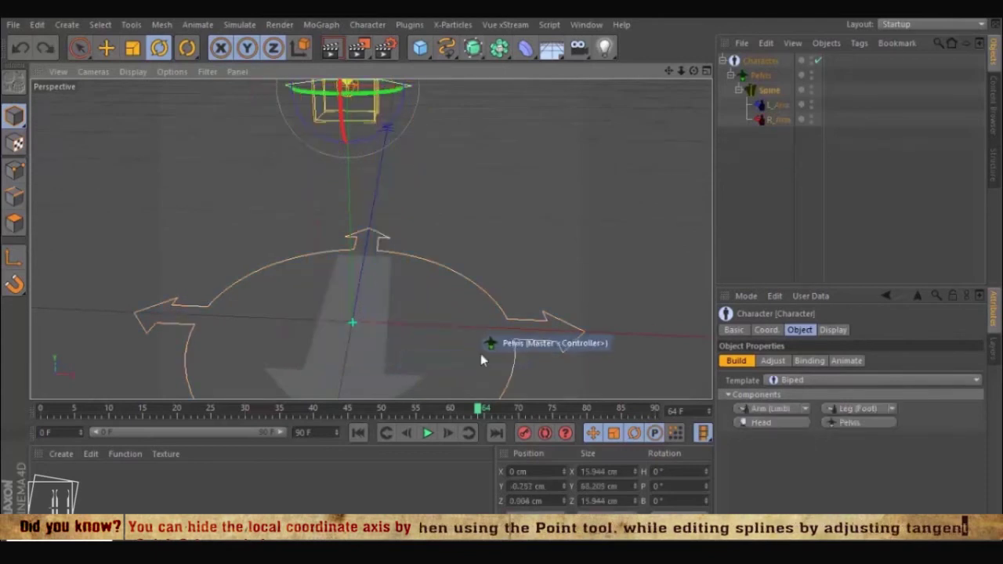
- Add a left and right pair of Leg (IK) components to the spine
{"action": "left_click", "coordinate": [893, 407]}
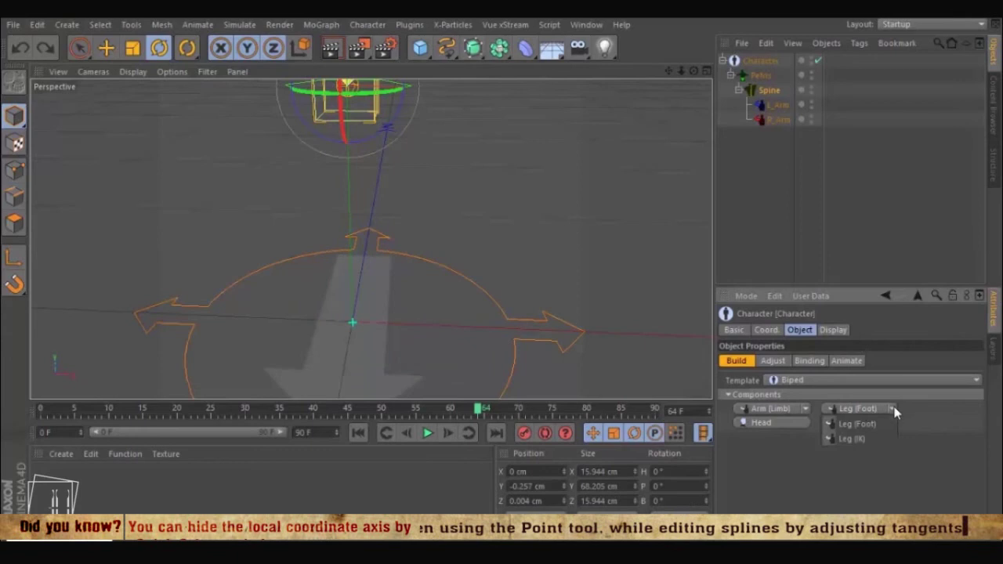
{"action": "left_click", "coordinate": [863, 439]}
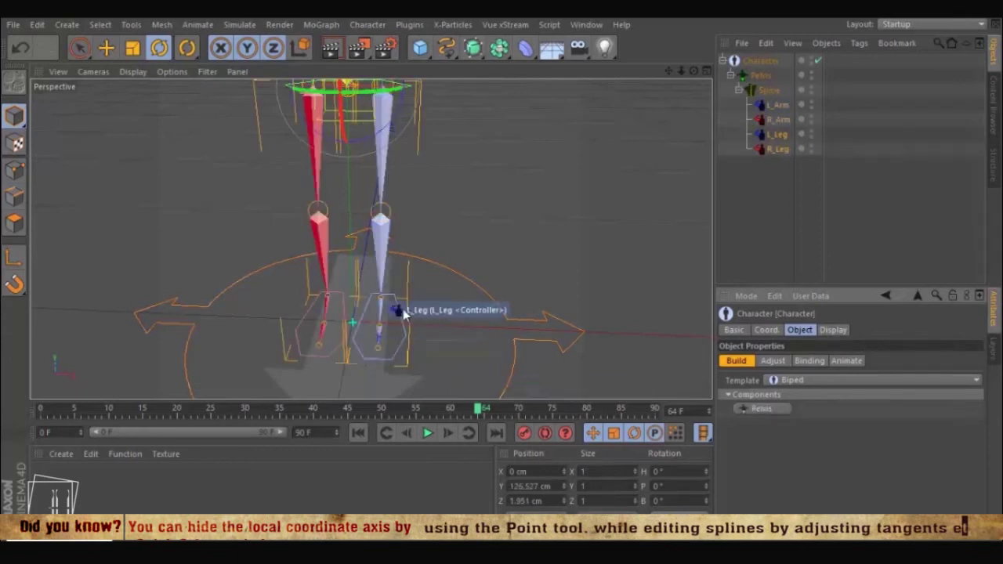
{"action": "left_click_drag", "start_coordinate": [403, 294], "coordinate": [385, 304], "text": "alt"}
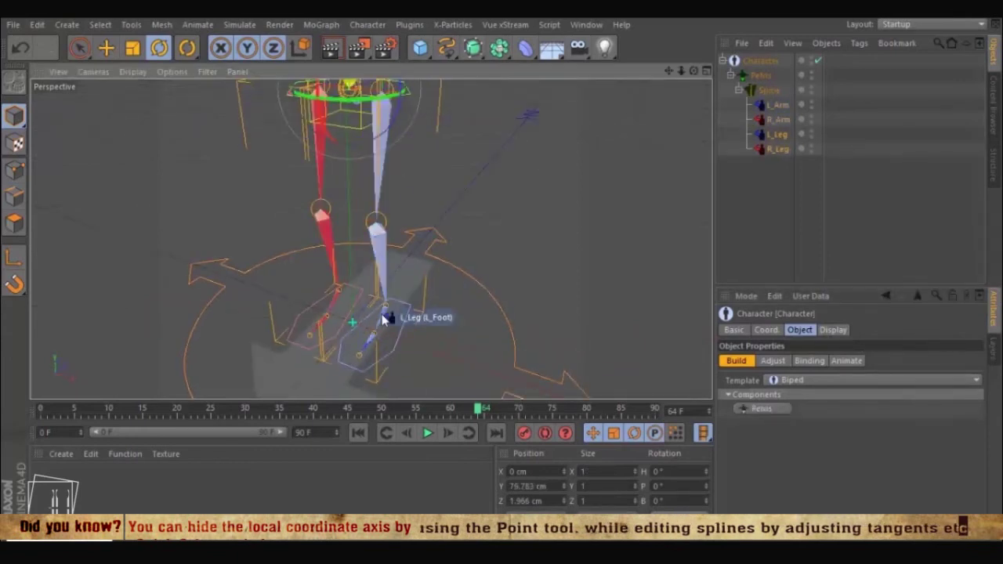
- Select the spine and add a Head component to it
{"action": "left_click_drag", "start_coordinate": [345, 354], "coordinate": [390, 313], "text": "alt"}
{"action": "left_click", "coordinate": [771, 90]}
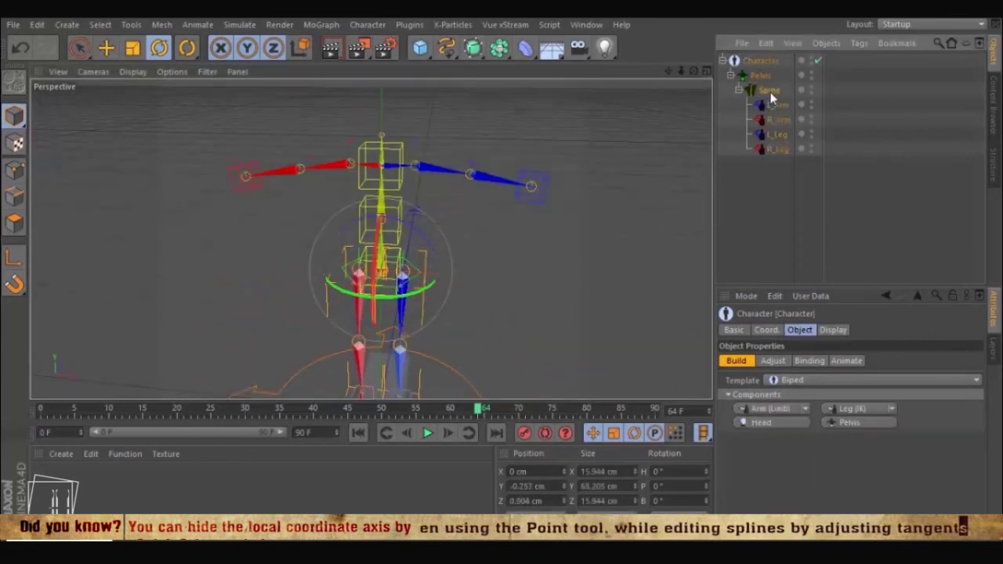
{"action": "left_click", "coordinate": [777, 424]}
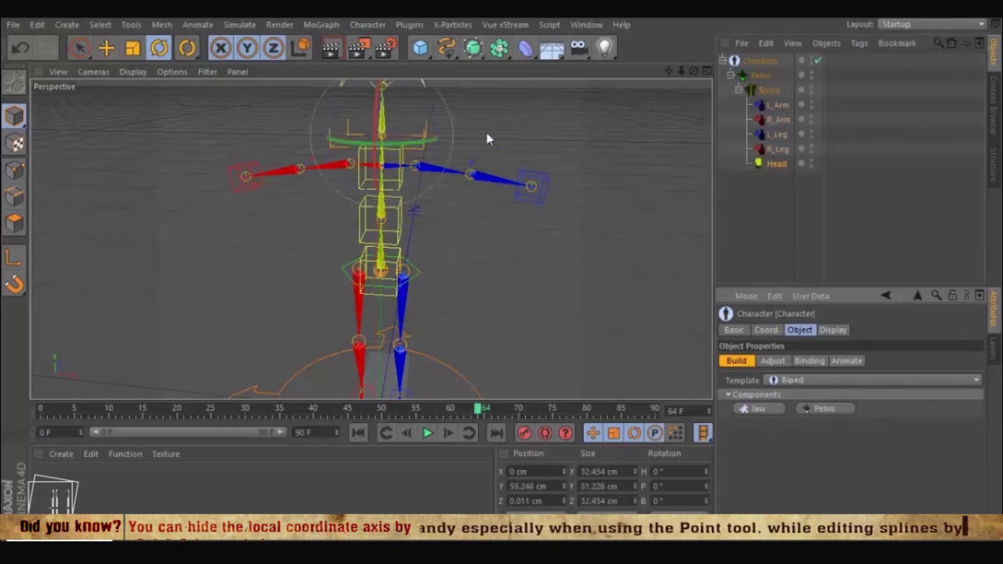
{"action": "scroll", "coordinate": [488, 131], "scroll_direction": "down", "scroll_amount": 3}
{"action": "left_click_drag", "start_coordinate": [440, 202], "coordinate": [217, 180], "text": "alt"}
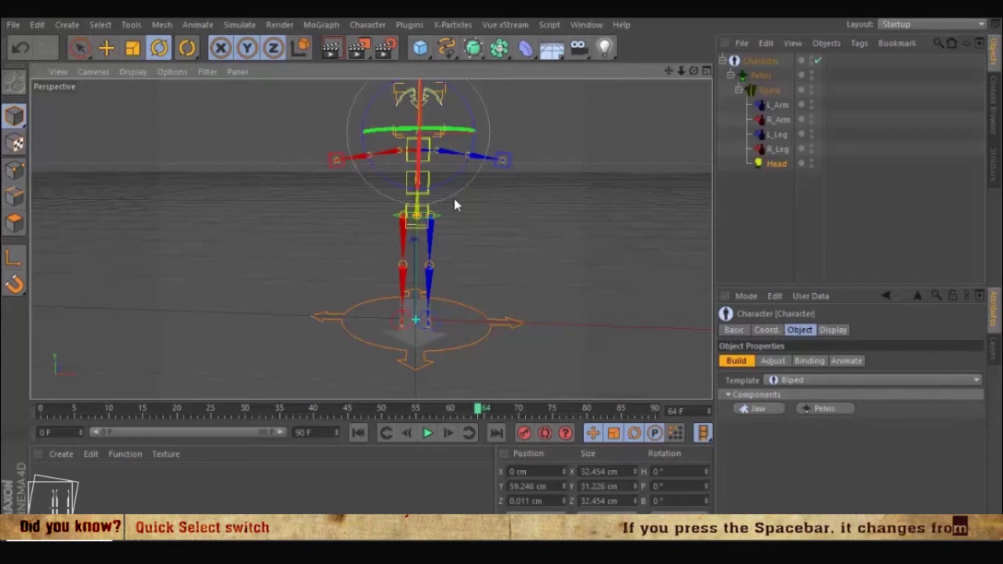
- Add a Cube primitive to the scene while working in the front view
{"action": "middle_click", "coordinate": [473, 205]}
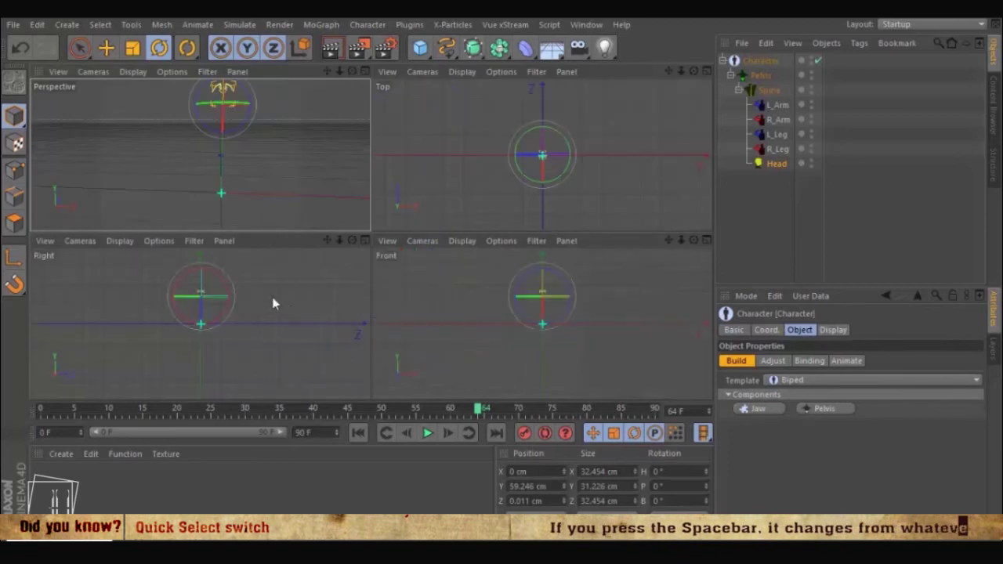
{"action": "middle_click", "coordinate": [551, 283]}
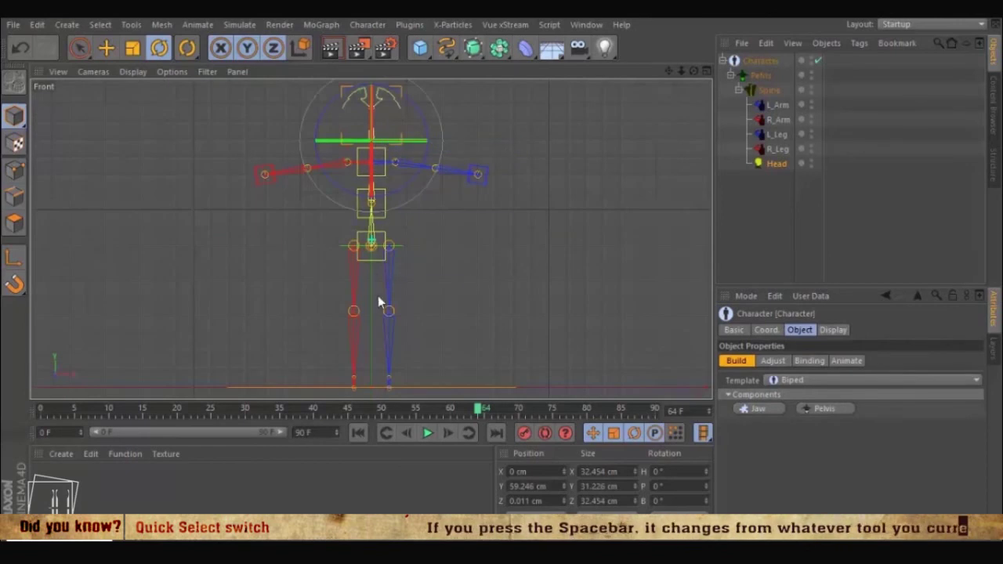
{"action": "left_click", "coordinate": [420, 48]}
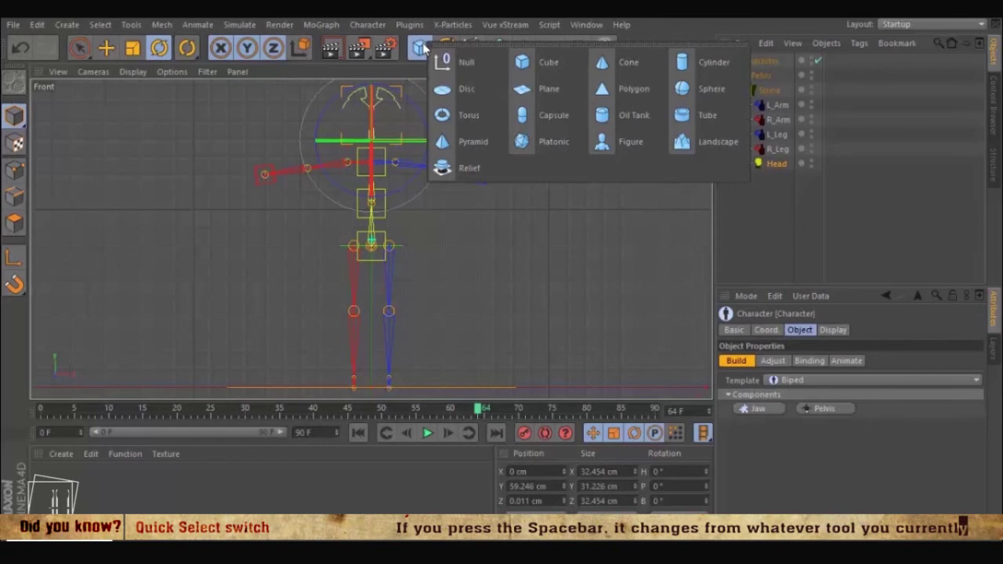
{"action": "left_click", "coordinate": [549, 63]}
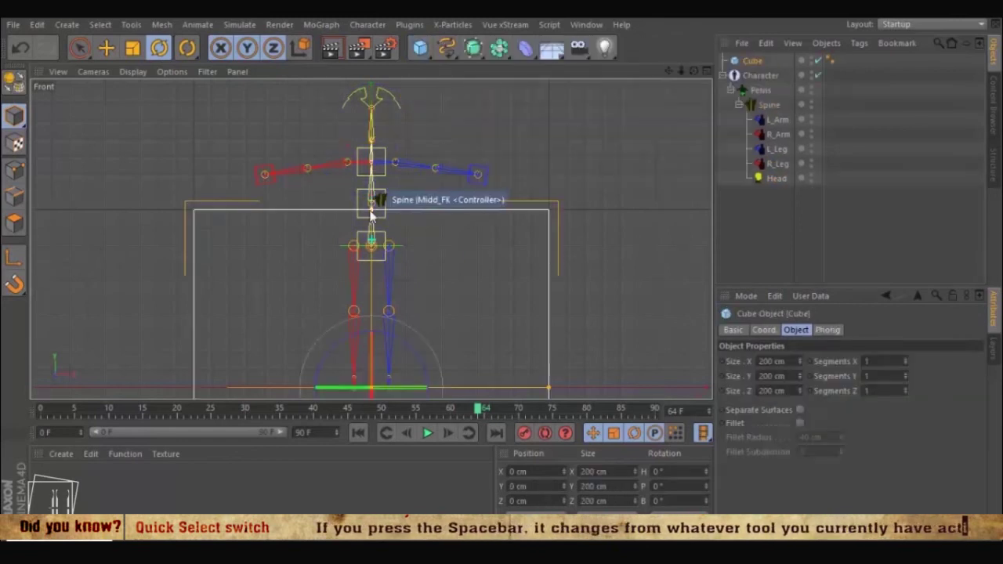
- Fit the cube around the rig's torso and legs in the front view, about 40 cm wide and 129 cm high, centred near Y 68 cm
{"action": "left_click_drag", "start_coordinate": [372, 210], "coordinate": [371, 116]}
{"action": "scroll", "coordinate": [433, 207], "scroll_direction": "down", "scroll_amount": 8}
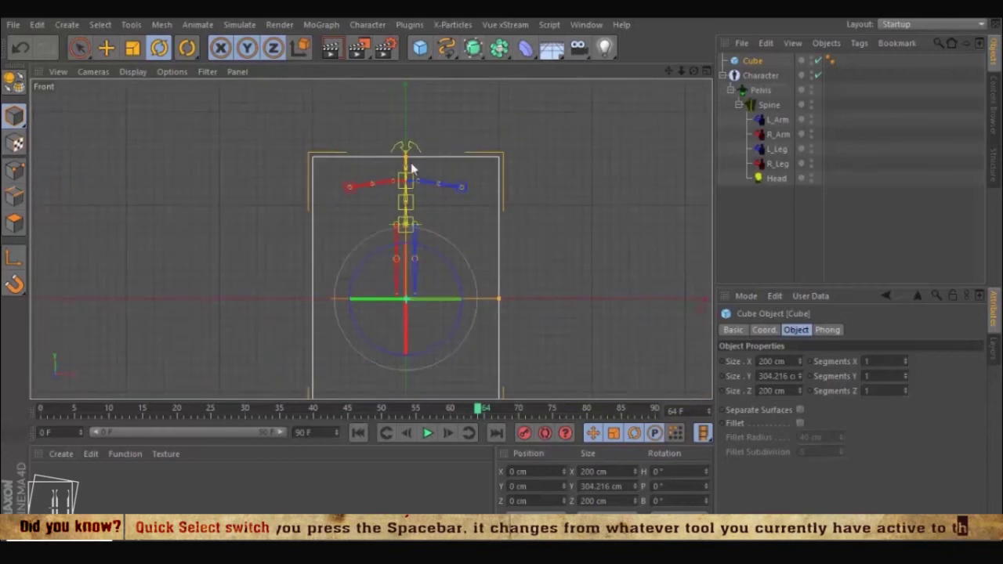
{"action": "key", "text": "e"}
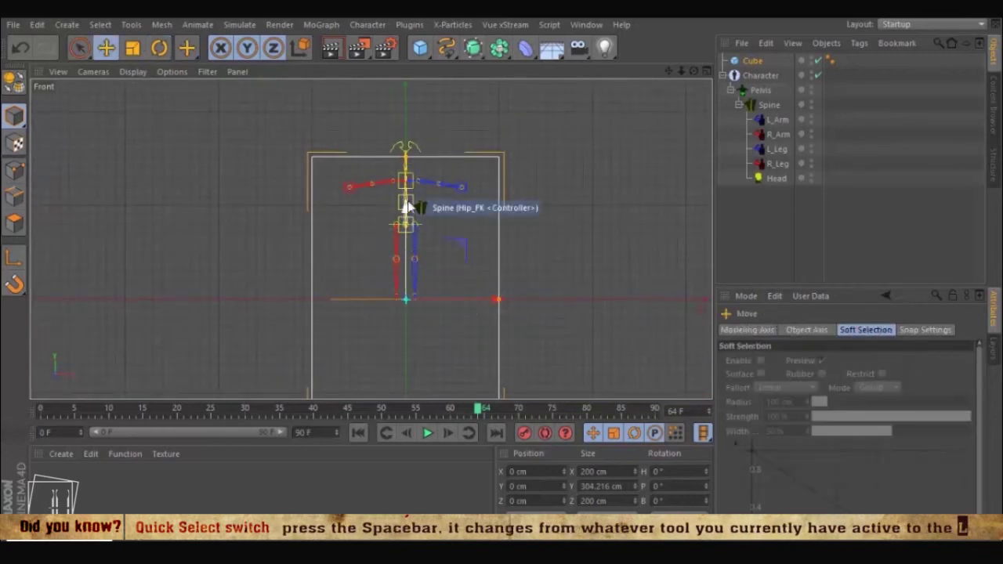
{"action": "left_click_drag", "start_coordinate": [404, 205], "coordinate": [409, 142]}
{"action": "left_click_drag", "start_coordinate": [406, 96], "coordinate": [407, 165]}
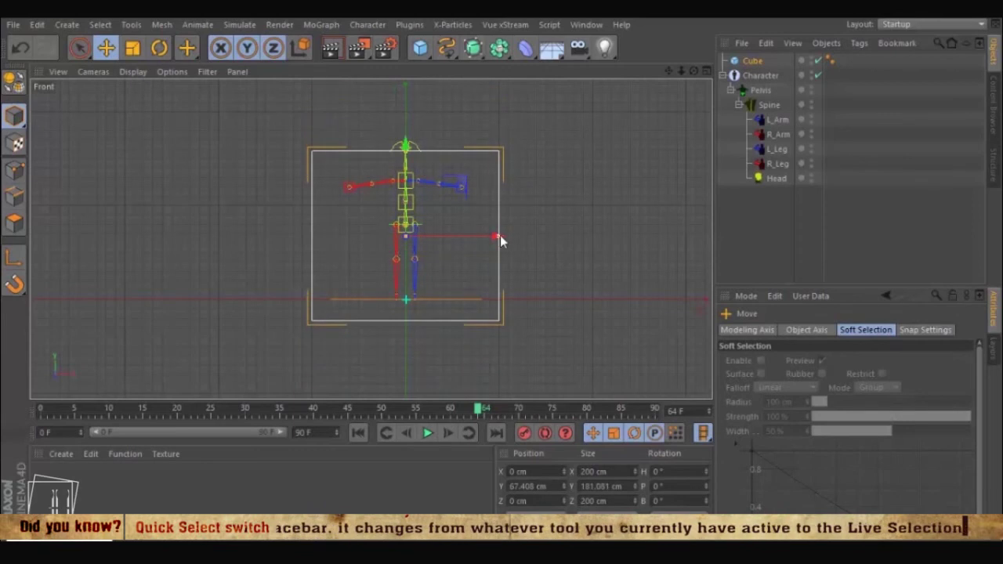
{"action": "left_click_drag", "start_coordinate": [499, 237], "coordinate": [424, 243]}
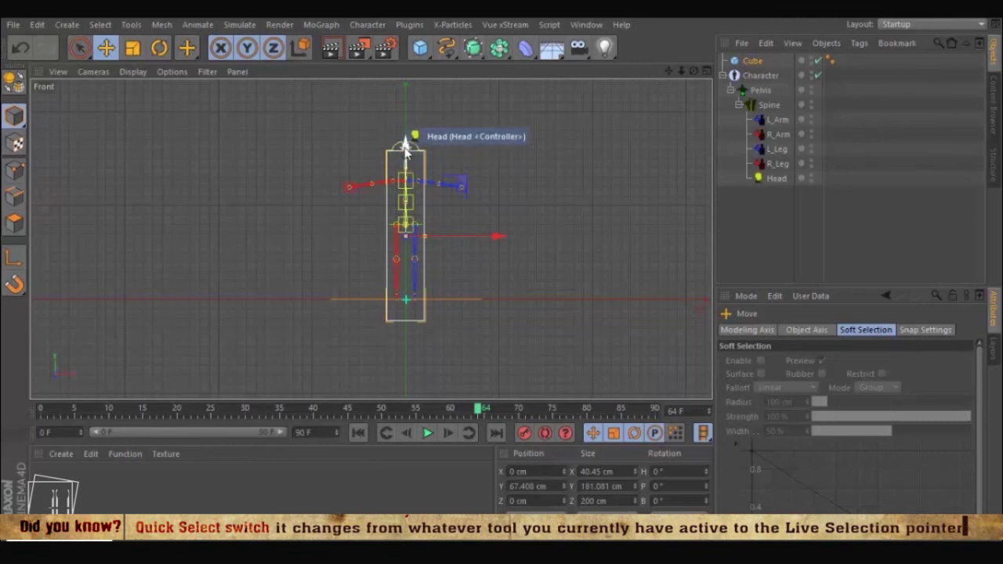
{"action": "left_click_drag", "start_coordinate": [406, 148], "coordinate": [406, 174]}
{"action": "left_click_drag", "start_coordinate": [407, 139], "coordinate": [406, 145]}
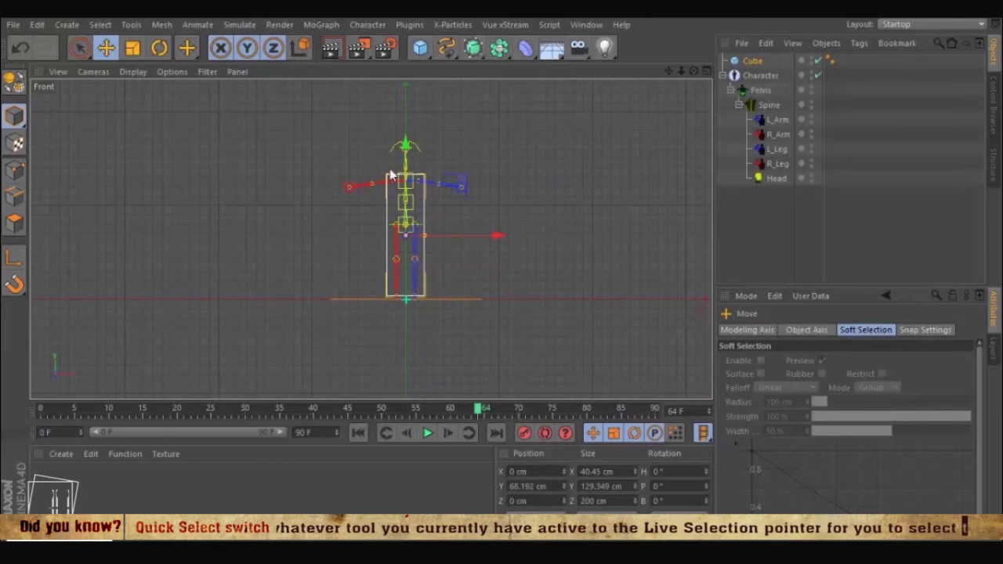
- In the right view, thin the cube to about 10 cm deep and shift it to about Z -0.4 cm
{"action": "middle_click", "coordinate": [415, 180]}
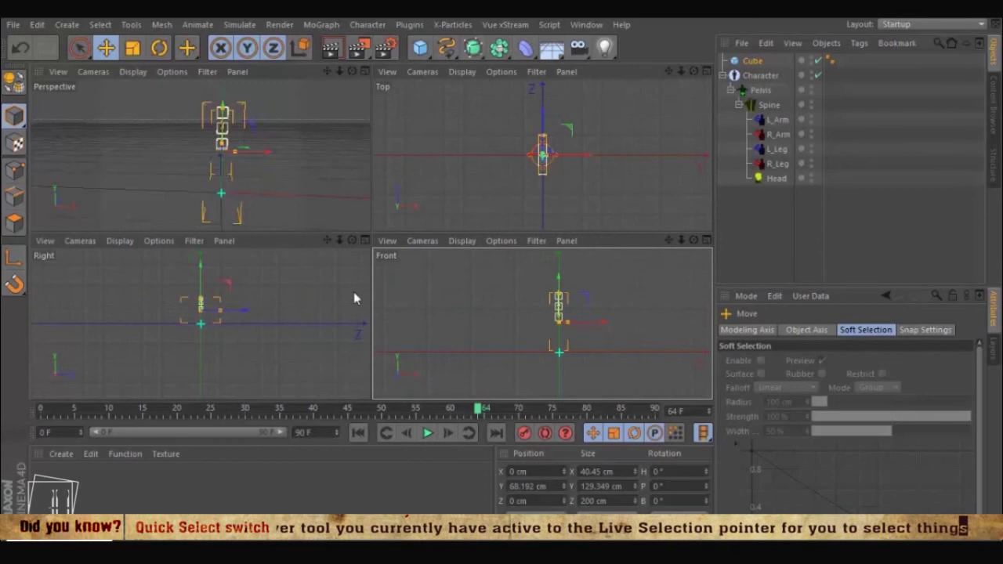
{"action": "middle_click", "coordinate": [235, 311]}
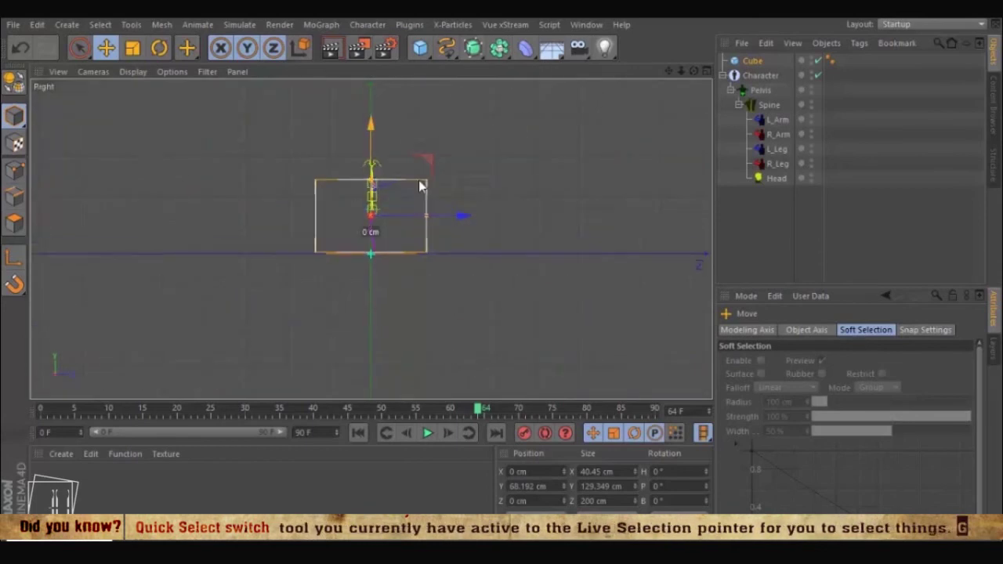
{"action": "key", "text": "h"}
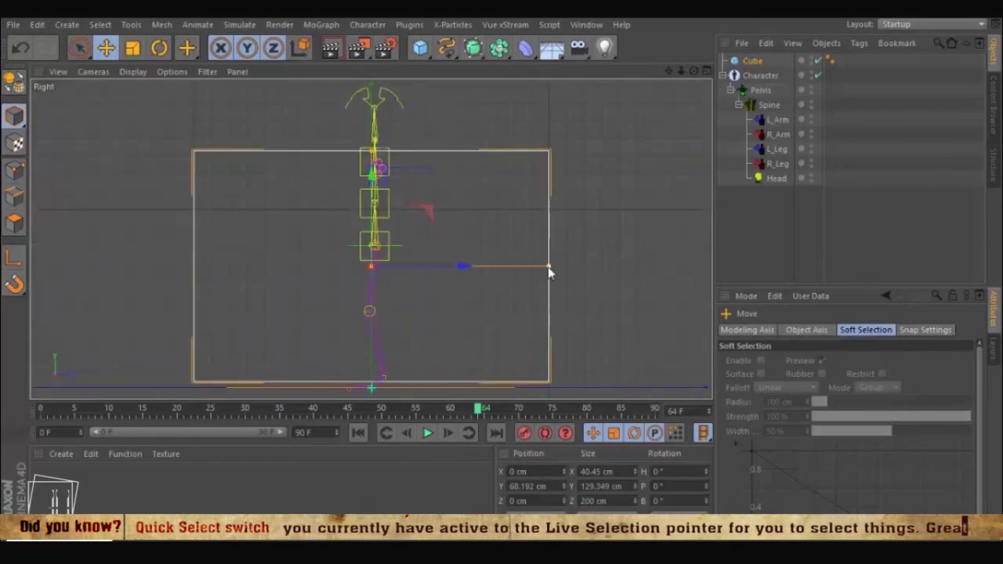
{"action": "left_click_drag", "start_coordinate": [548, 266], "coordinate": [383, 264]}
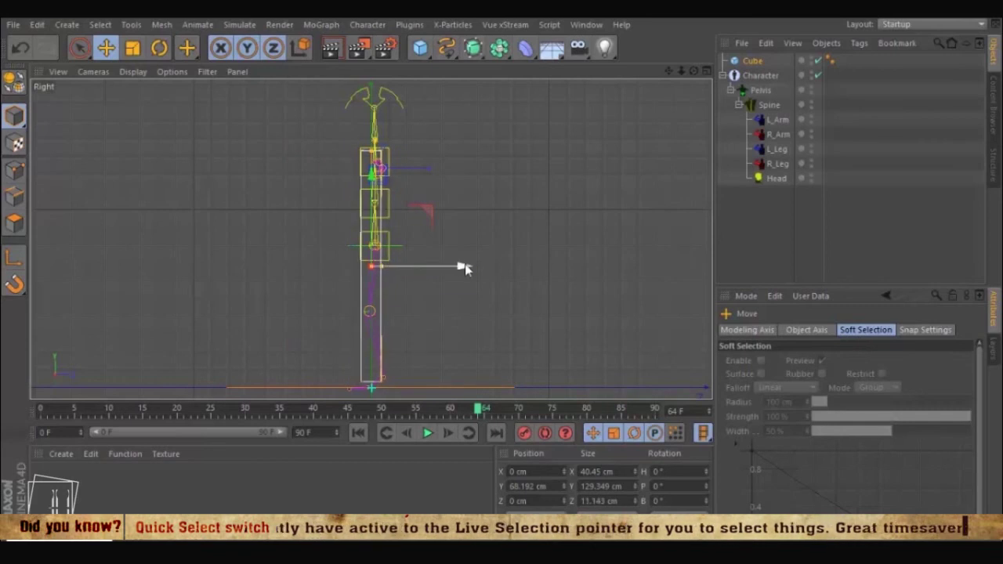
{"action": "left_click_drag", "start_coordinate": [464, 268], "coordinate": [464, 272]}
{"action": "left_click_drag", "start_coordinate": [384, 270], "coordinate": [383, 272]}
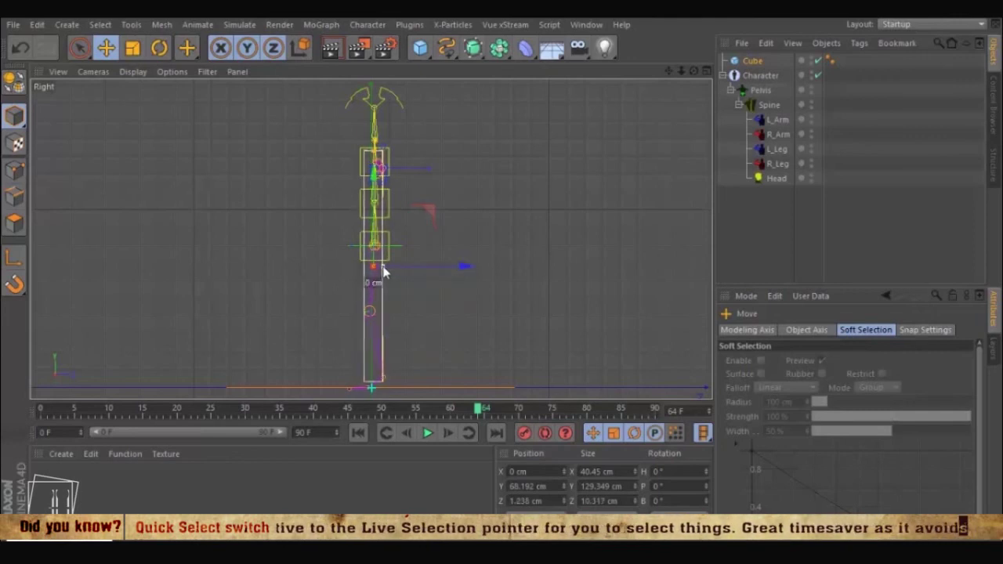
{"action": "left_click_drag", "start_coordinate": [464, 270], "coordinate": [463, 271]}
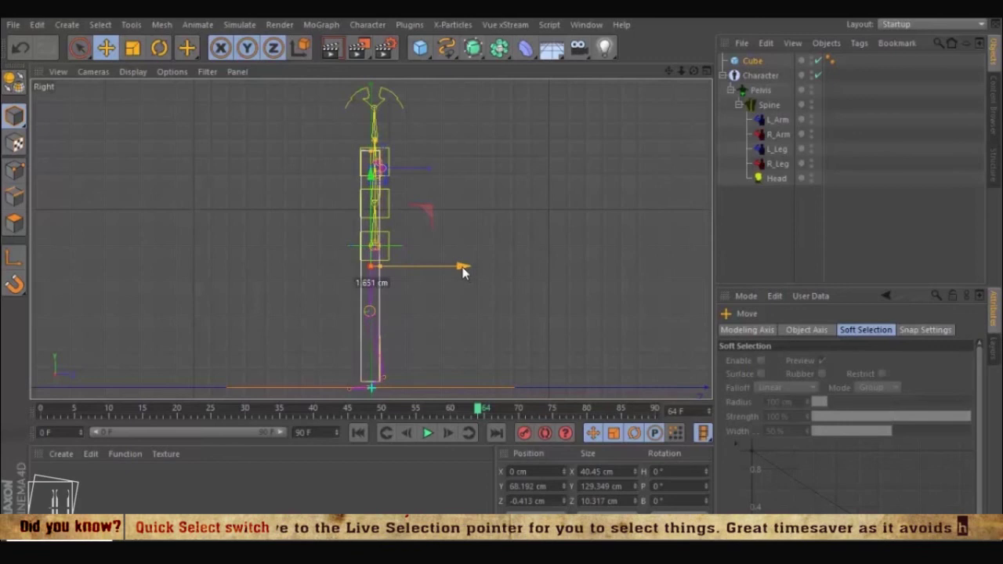
- Check the cube's fit in the perspective view, return to the front view, and collapse the Character hierarchy
{"action": "middle_click", "coordinate": [331, 214]}
{"action": "middle_click", "coordinate": [230, 150]}
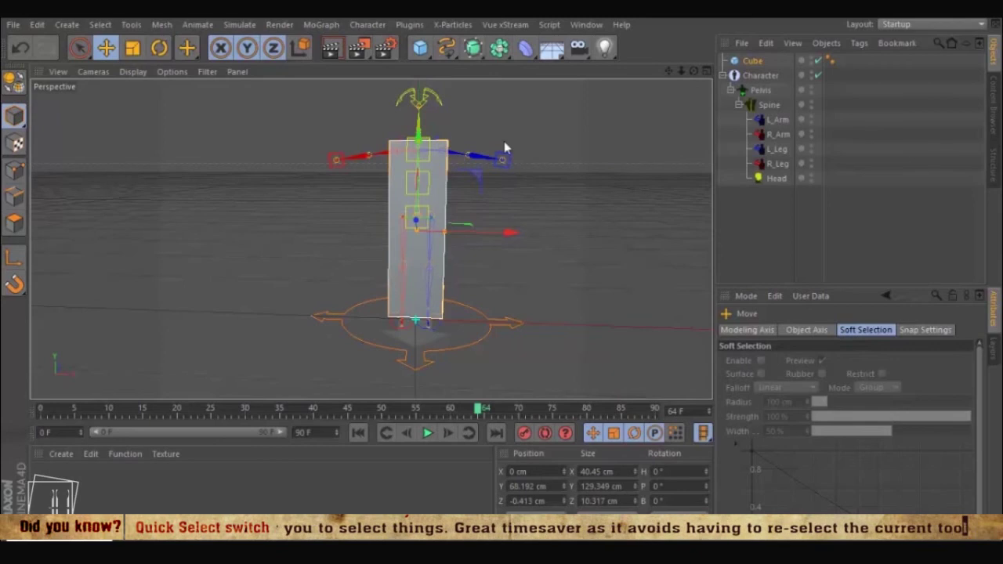
{"action": "middle_click", "coordinate": [473, 166]}
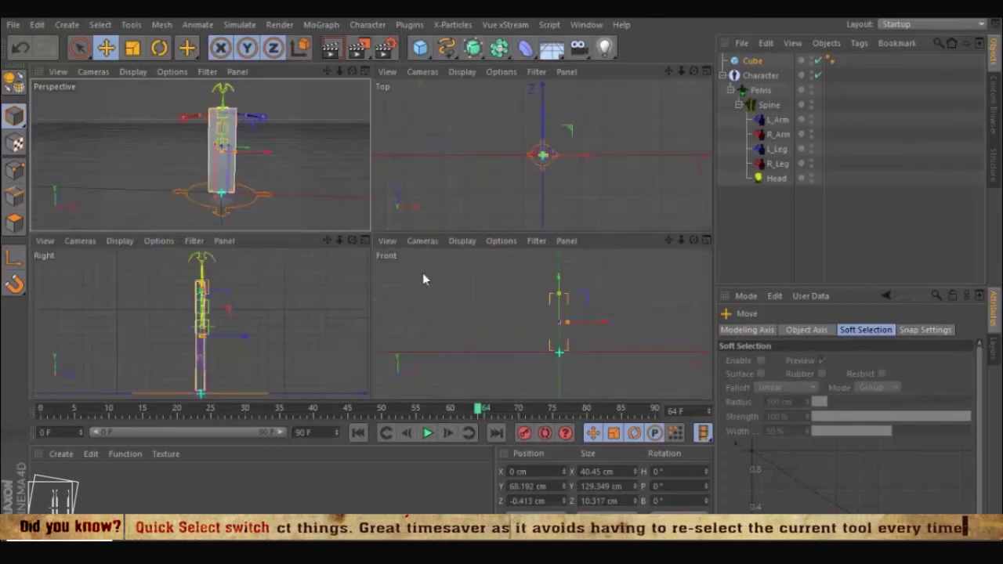
{"action": "middle_click", "coordinate": [557, 298]}
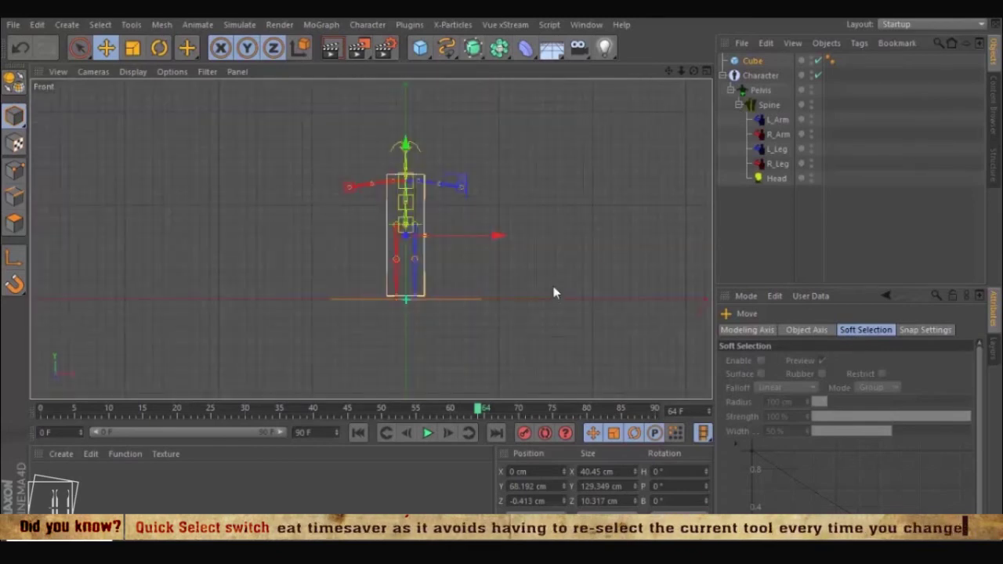
{"action": "left_click", "coordinate": [723, 76]}
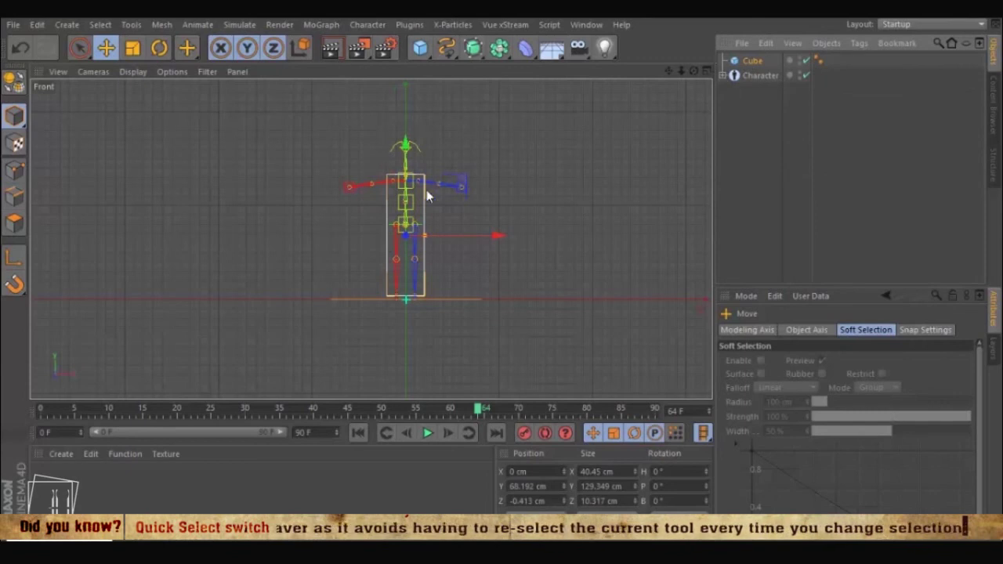
- Duplicate the body cube and reshape the copy into a flat bar about 60 cm wide and 5.7 cm high
{"action": "scroll", "coordinate": [446, 174], "scroll_direction": "up", "scroll_amount": 5}
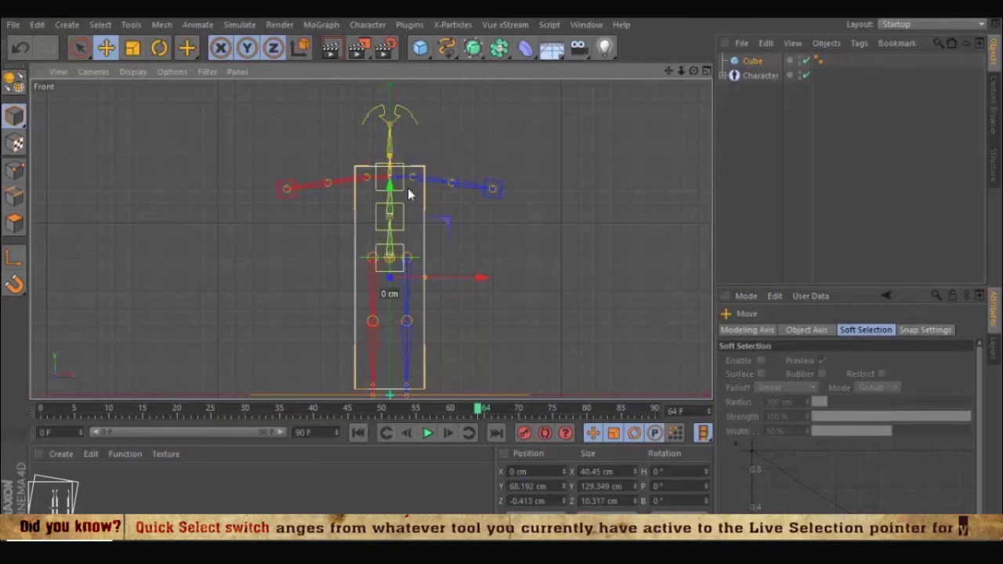
{"action": "scroll", "coordinate": [389, 205], "scroll_direction": "up", "scroll_amount": 2}
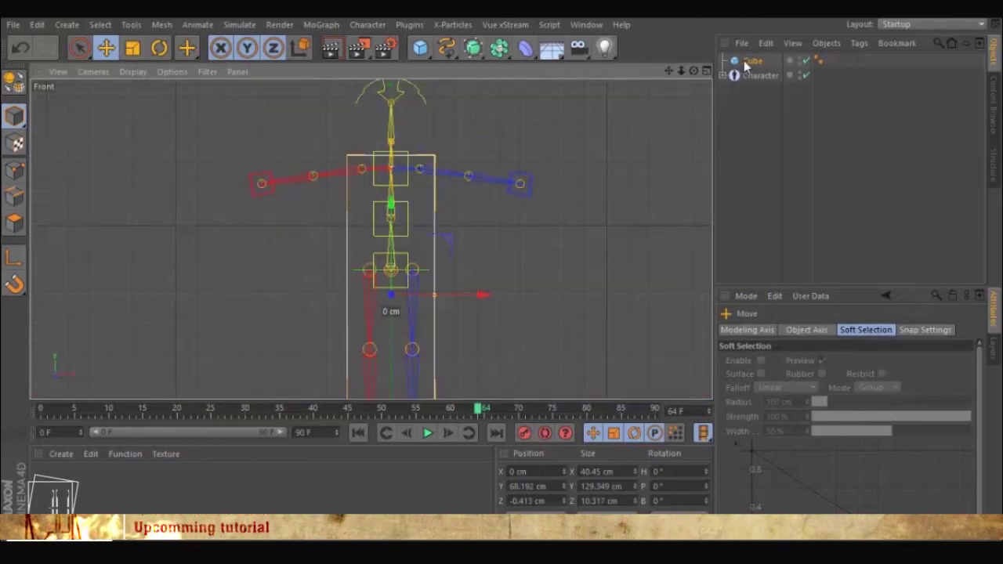
{"action": "left_click_drag", "start_coordinate": [749, 63], "coordinate": [753, 78], "text": "ctrl"}
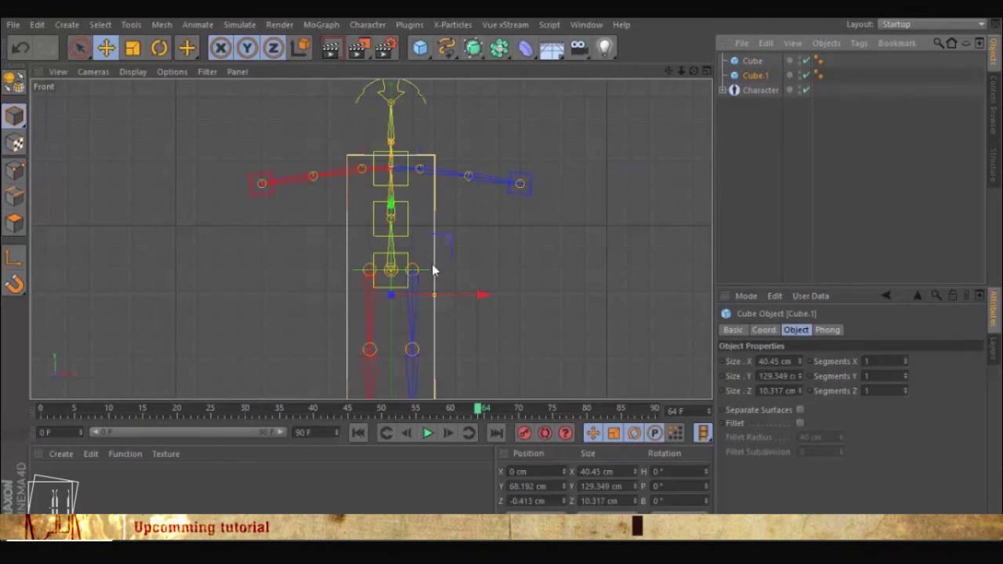
{"action": "middle_click_drag", "start_coordinate": [431, 252], "coordinate": [436, 217]}
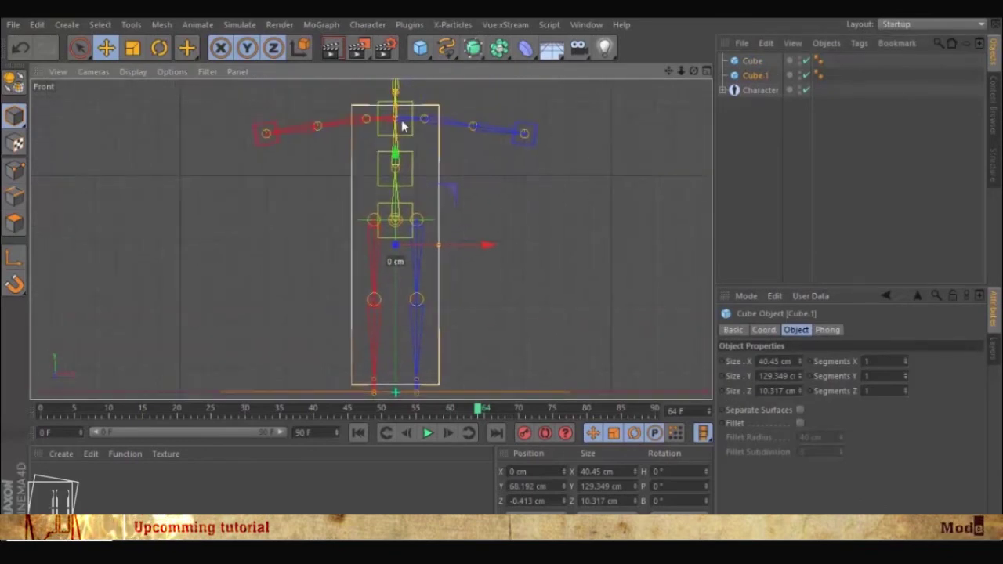
{"action": "left_click_drag", "start_coordinate": [397, 136], "coordinate": [399, 245]}
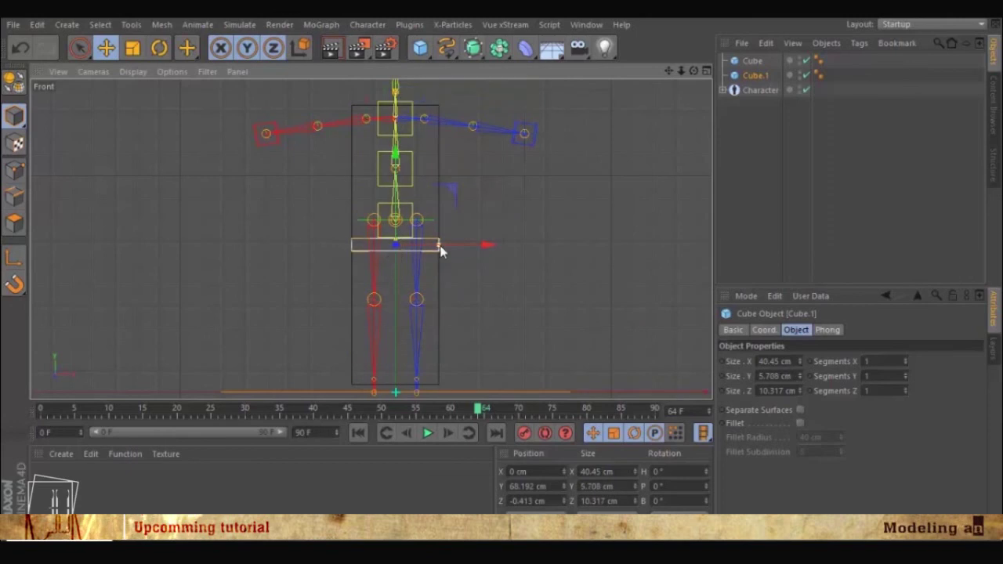
{"action": "left_click_drag", "start_coordinate": [459, 249], "coordinate": [464, 247]}
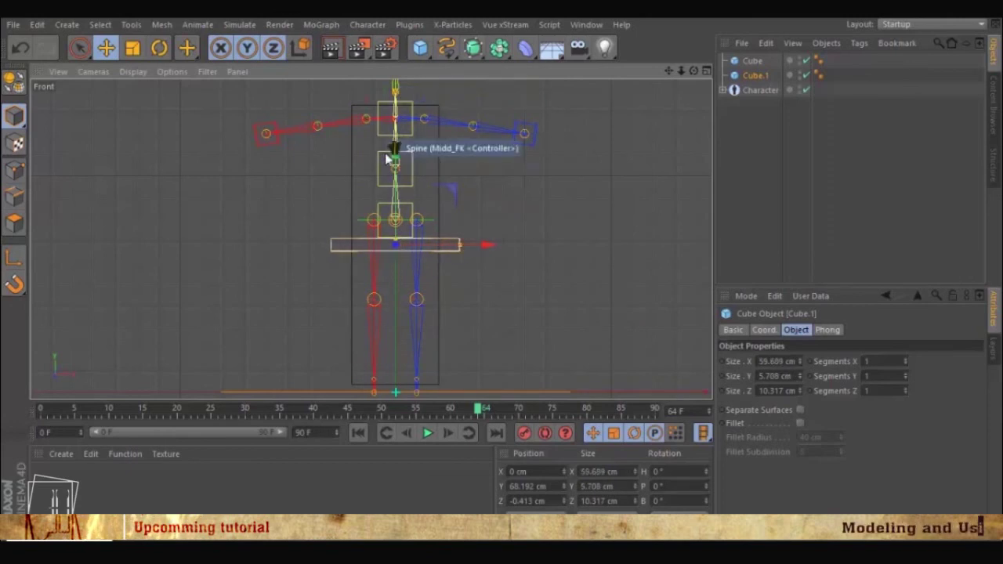
- Move the bar up and across onto the rig's left arm, to about X 42.5 cm and Y 122.6 cm
{"action": "left_click_drag", "start_coordinate": [395, 236], "coordinate": [395, 161]}
{"action": "left_click_drag", "start_coordinate": [504, 282], "coordinate": [481, 194]}
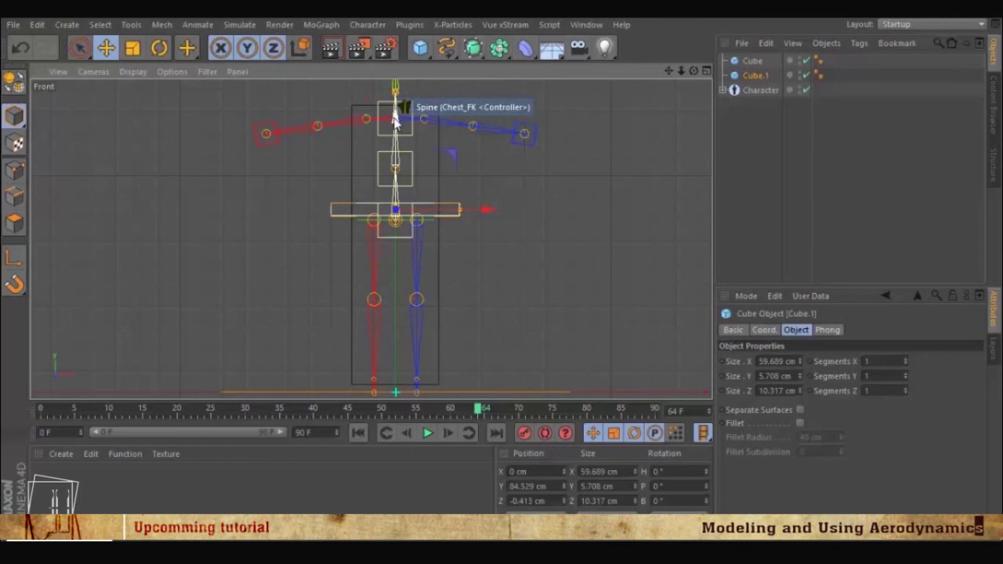
{"action": "left_click_drag", "start_coordinate": [398, 102], "coordinate": [472, 134]}
{"action": "middle_click_drag", "start_coordinate": [471, 135], "coordinate": [477, 204], "text": "alt"}
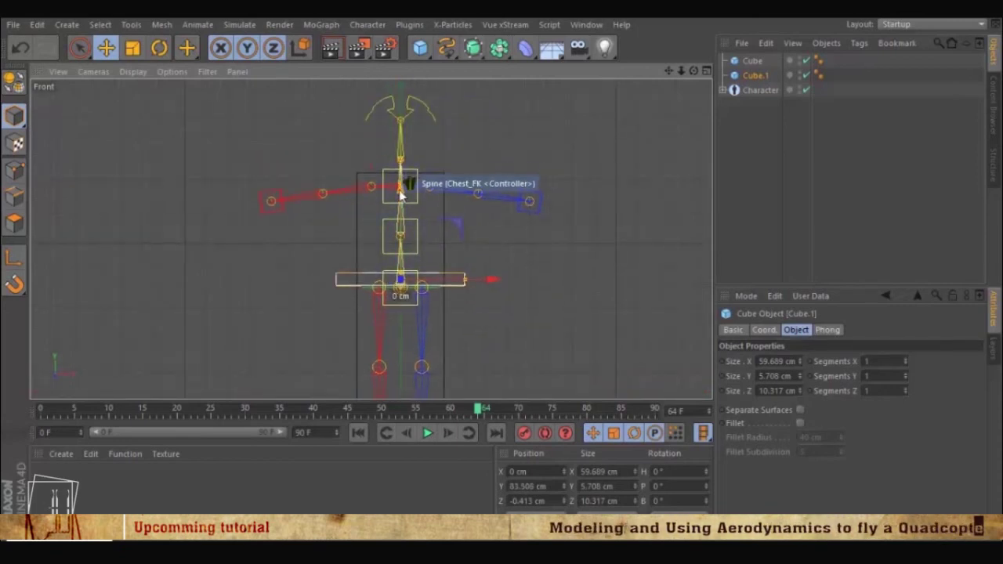
{"action": "left_click_drag", "start_coordinate": [401, 190], "coordinate": [396, 116]}
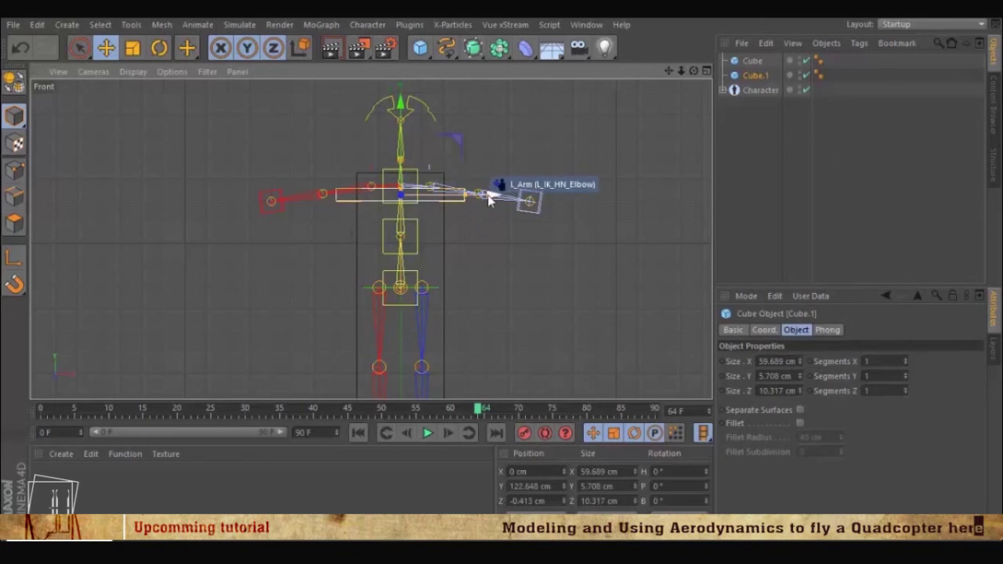
{"action": "left_click_drag", "start_coordinate": [530, 196], "coordinate": [596, 199]}
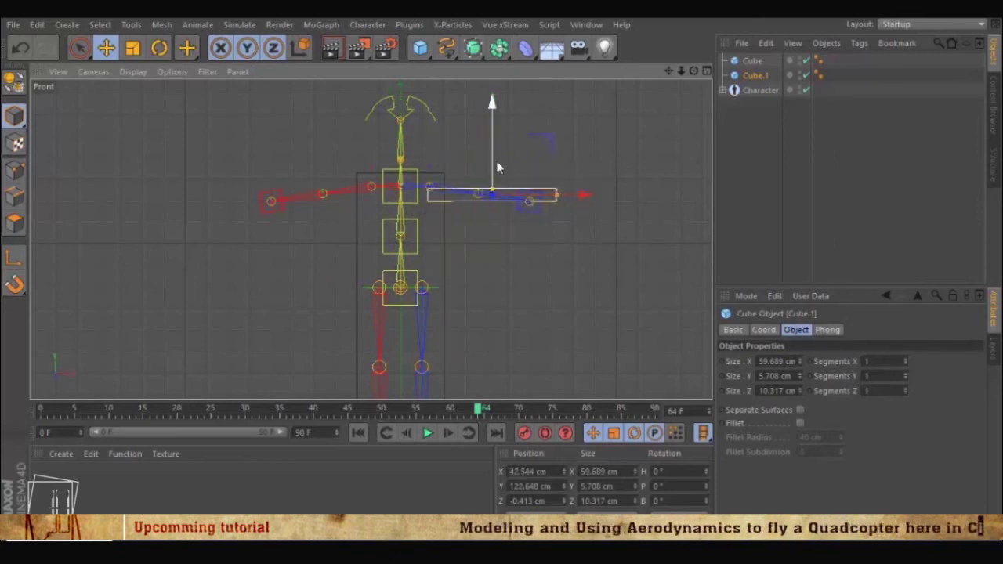
- Tilt the bar downward along the left arm's slope and nudge it closer to the arm bones
{"action": "key", "text": "r"}
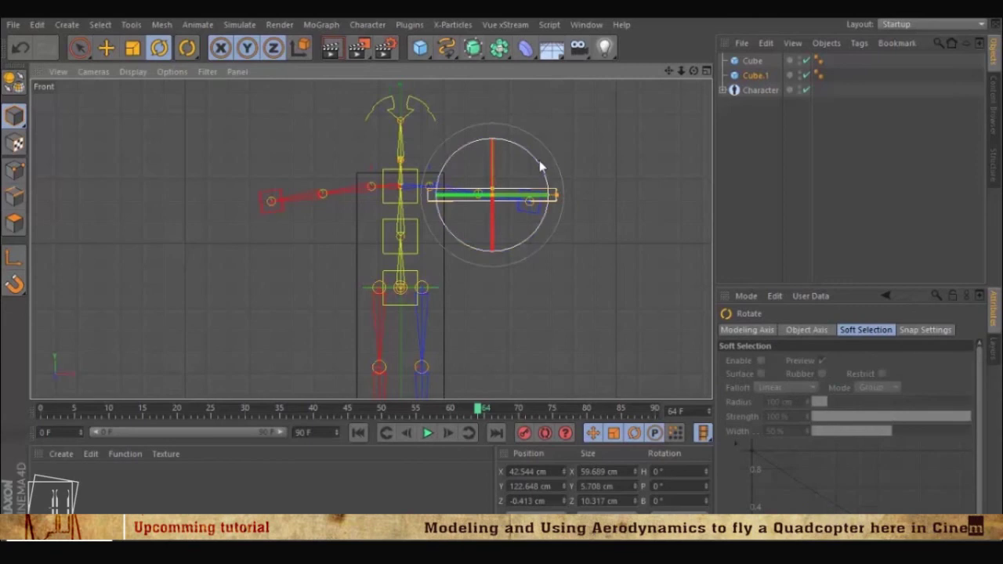
{"action": "left_click_drag", "start_coordinate": [540, 166], "coordinate": [548, 190]}
{"action": "key", "text": "e"}
{"action": "left_click_drag", "start_coordinate": [536, 122], "coordinate": [533, 124]}
{"action": "key", "text": "r"}
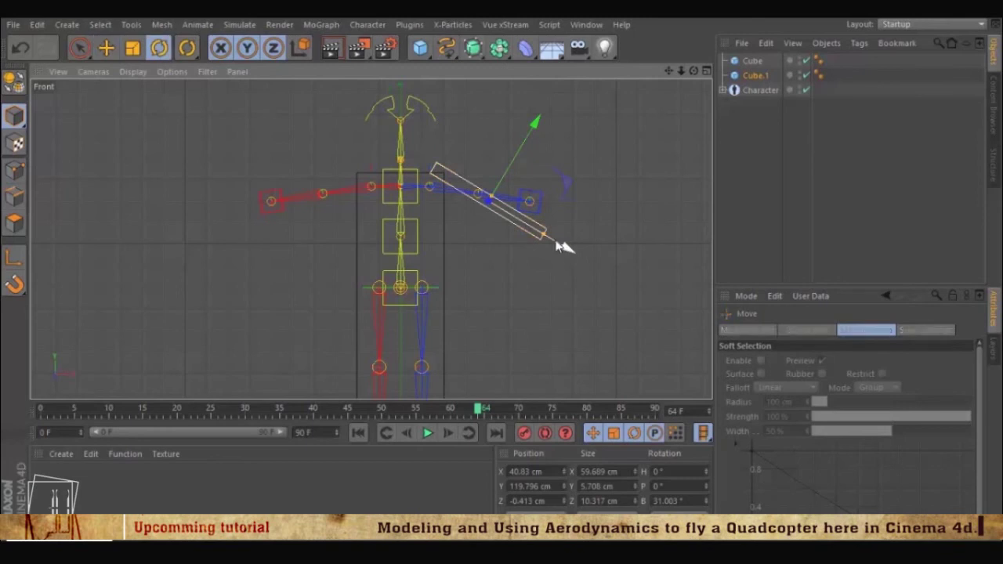
{"action": "left_click_drag", "start_coordinate": [533, 169], "coordinate": [586, 140]}
- Trim the body cube's height to about 128.2 cm and thin the left arm bar to about 5.2 cm
{"action": "left_click", "coordinate": [766, 63]}
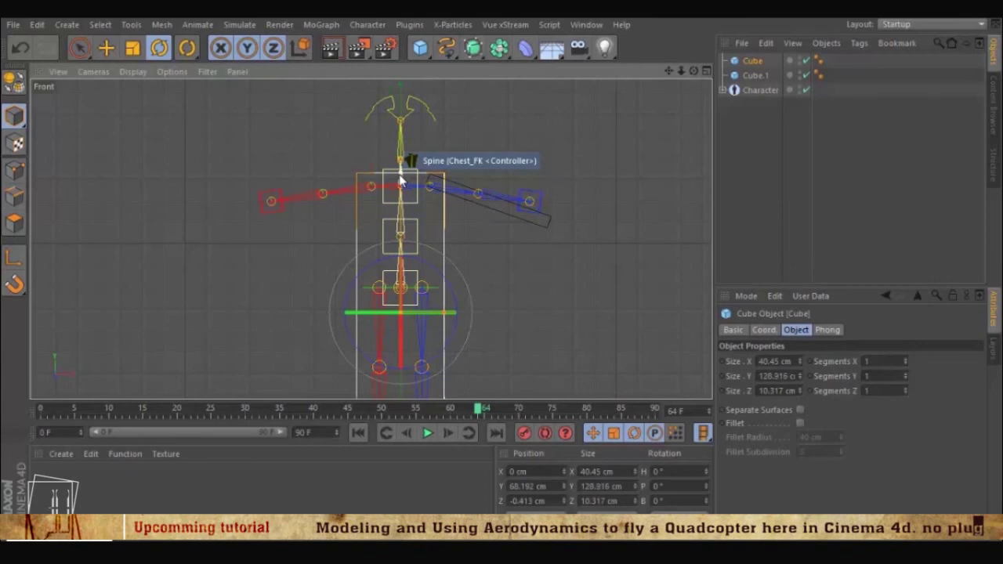
{"action": "left_click", "coordinate": [754, 76]}
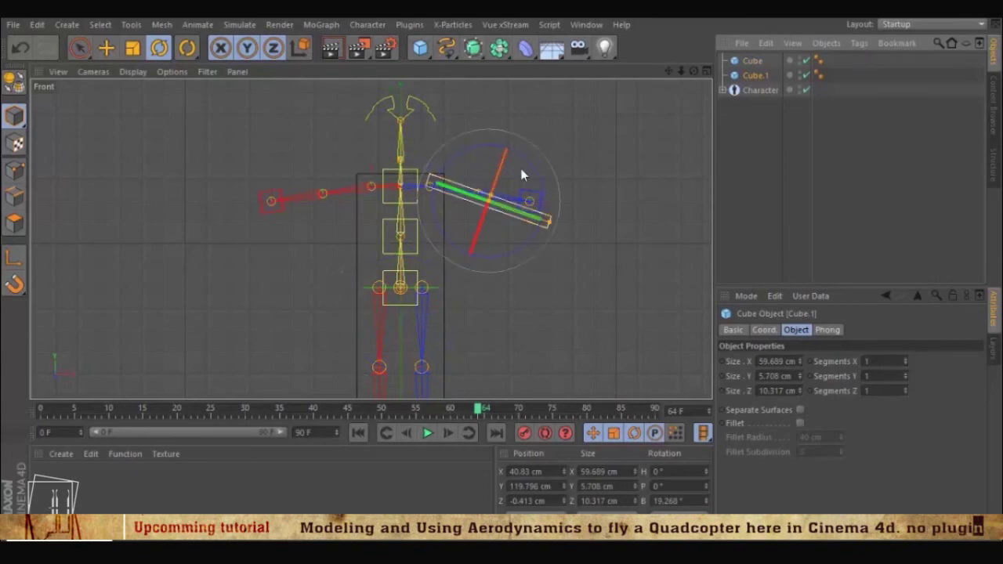
{"action": "left_click", "coordinate": [490, 199]}
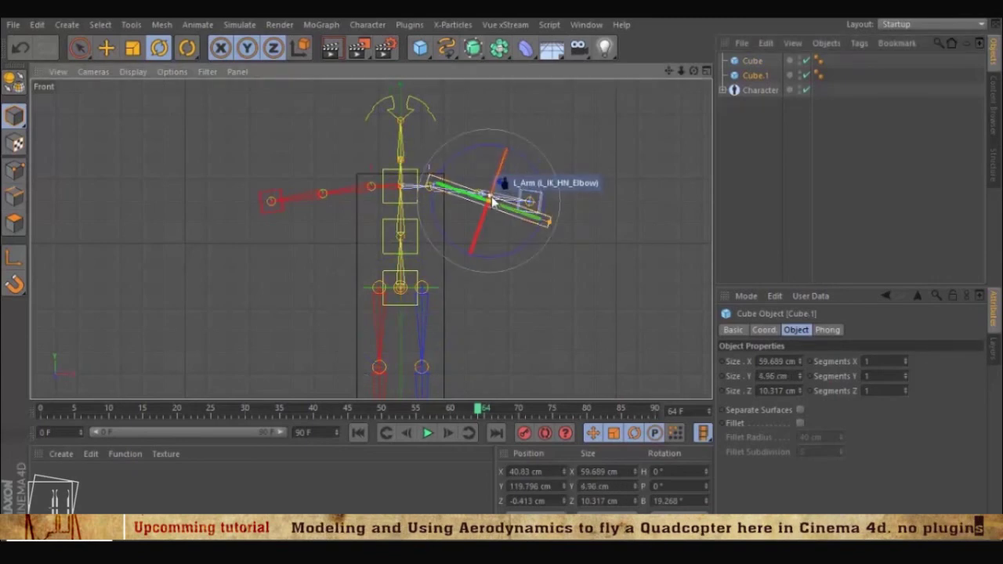
- Raise the arm bar onto the left arm, tilt it to about 14.4°, and settle it near X 41.6 cm, Y 124.7 cm
{"action": "key", "text": "e"}
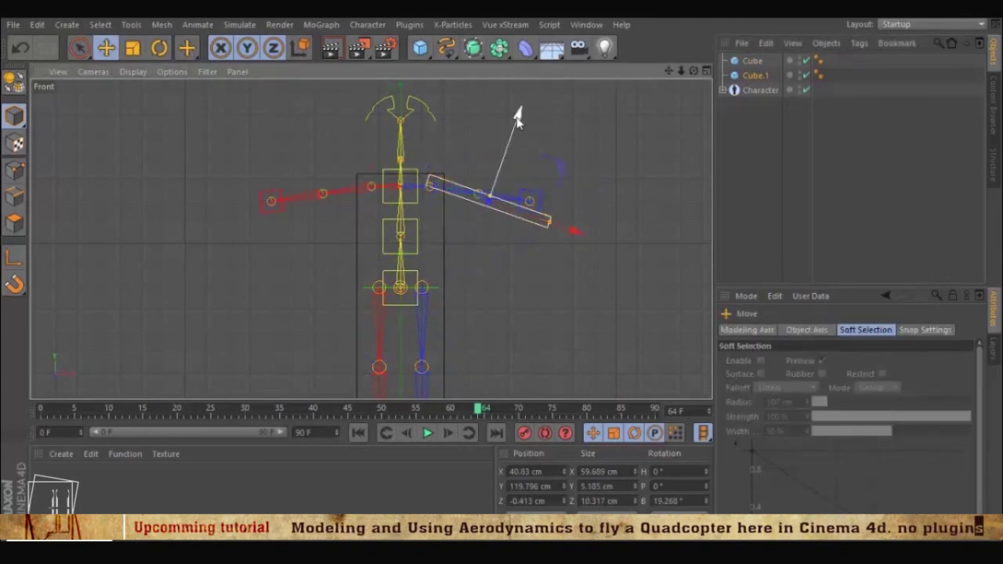
{"action": "left_click_drag", "start_coordinate": [516, 111], "coordinate": [505, 103]}
{"action": "key", "text": "r"}
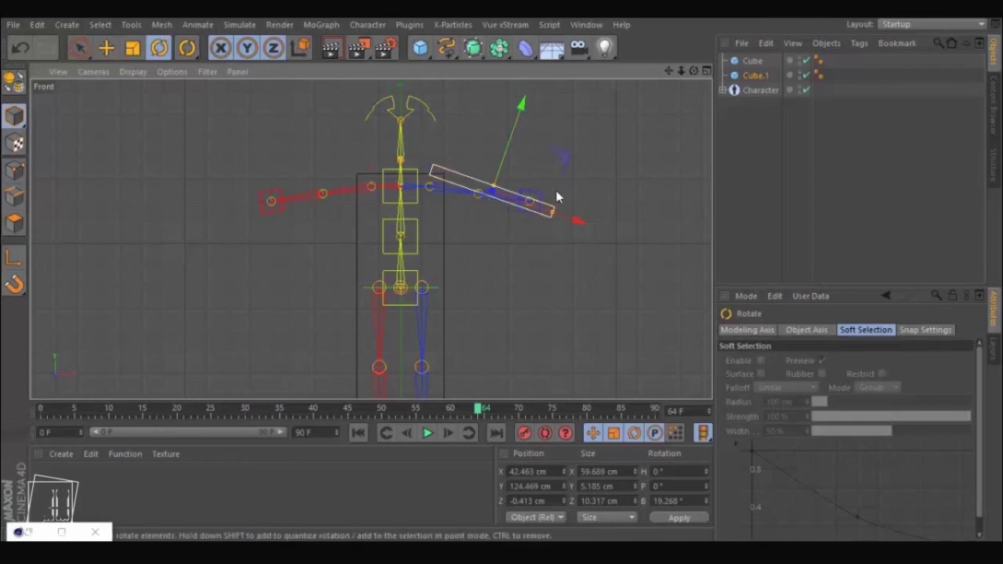
{"action": "mouse_move", "coordinate": [547, 179]}
{"action": "left_mouse_down"}
{"action": "mouse_move", "coordinate": [538, 169]}
{"action": "mouse_move", "coordinate": [532, 178]}
{"action": "left_mouse_up"}
{"action": "key", "text": "e"}
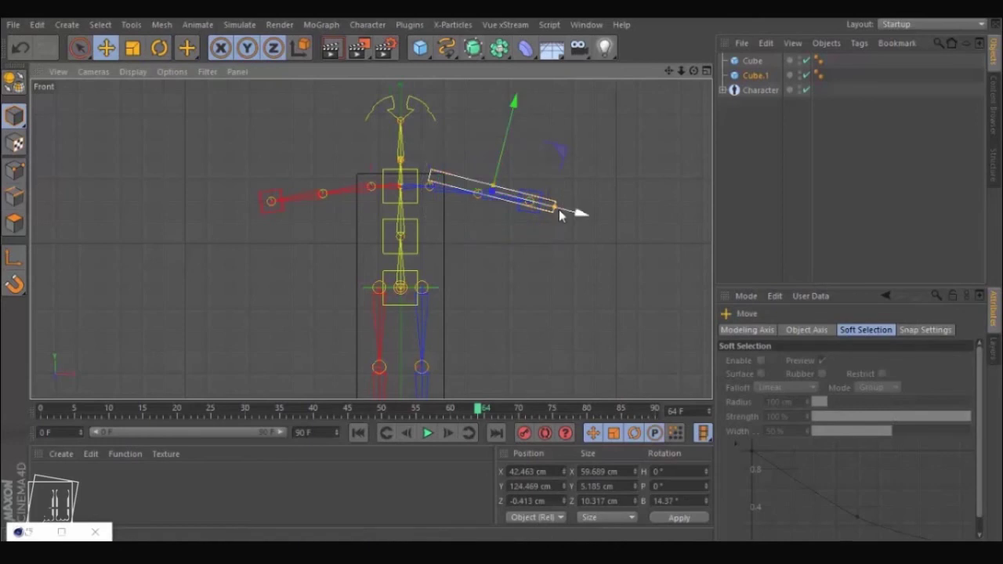
{"action": "left_click_drag", "start_coordinate": [579, 221], "coordinate": [580, 220]}
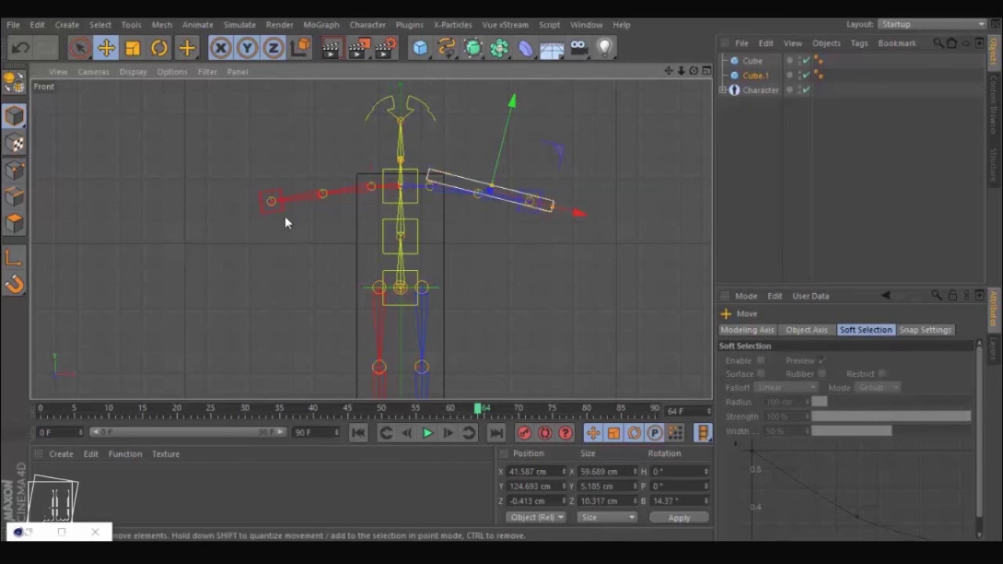
- Try to mirror the arm bar across the world origin with the Mirror Tool
{"action": "left_click", "coordinate": [500, 53]}
{"action": "left_click", "coordinate": [369, 25]}
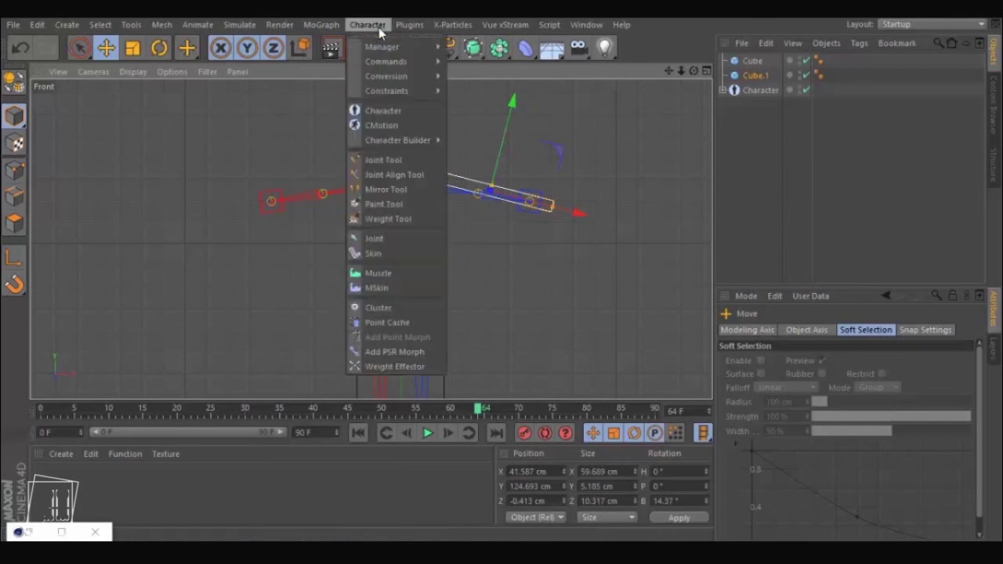
{"action": "left_click", "coordinate": [392, 190]}
{"action": "left_click", "coordinate": [869, 419]}
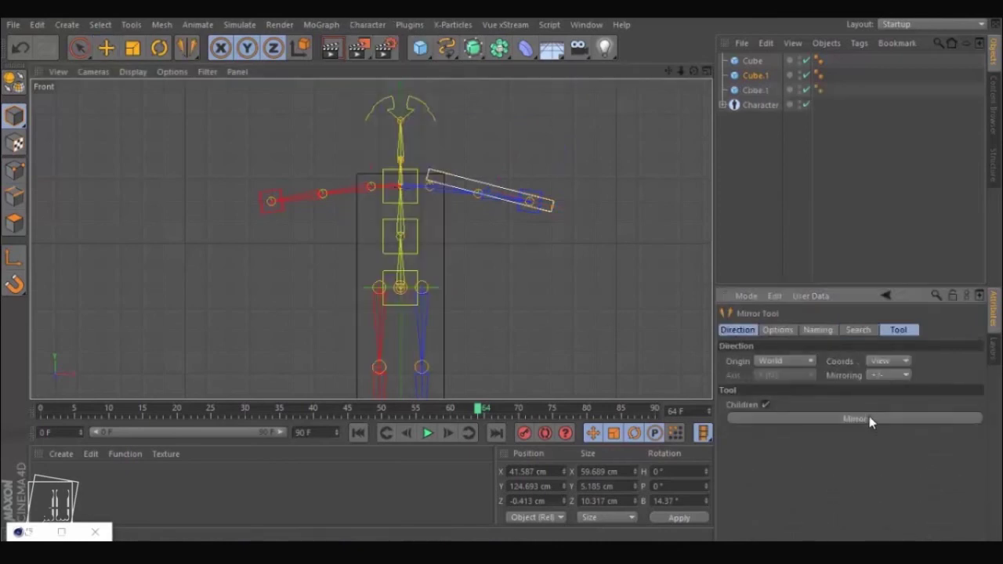
{"action": "key", "text": "ctrl+z"}
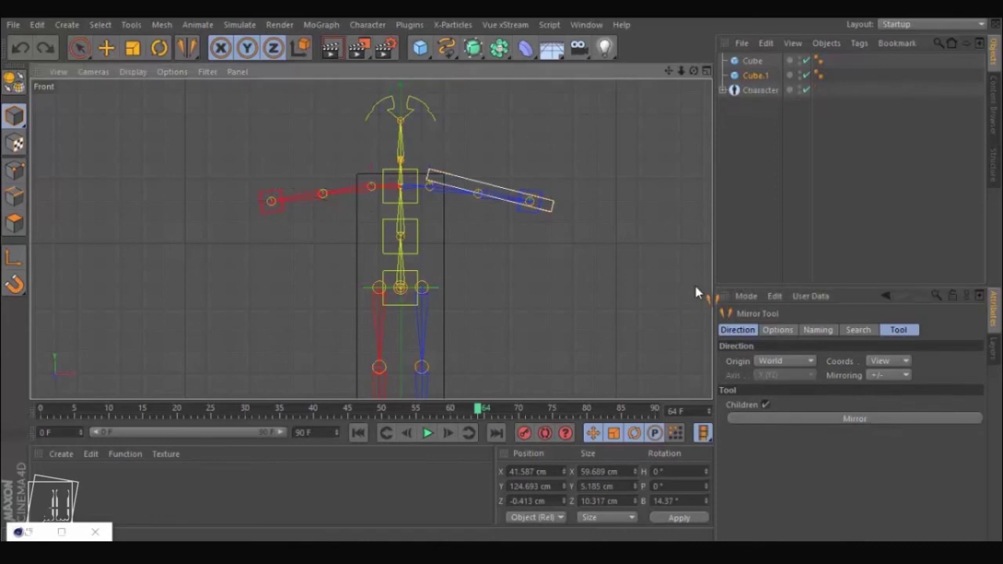
- Add a Symmetry object and nest the arm bar under it to produce the opposite arm
{"action": "left_click", "coordinate": [765, 77]}
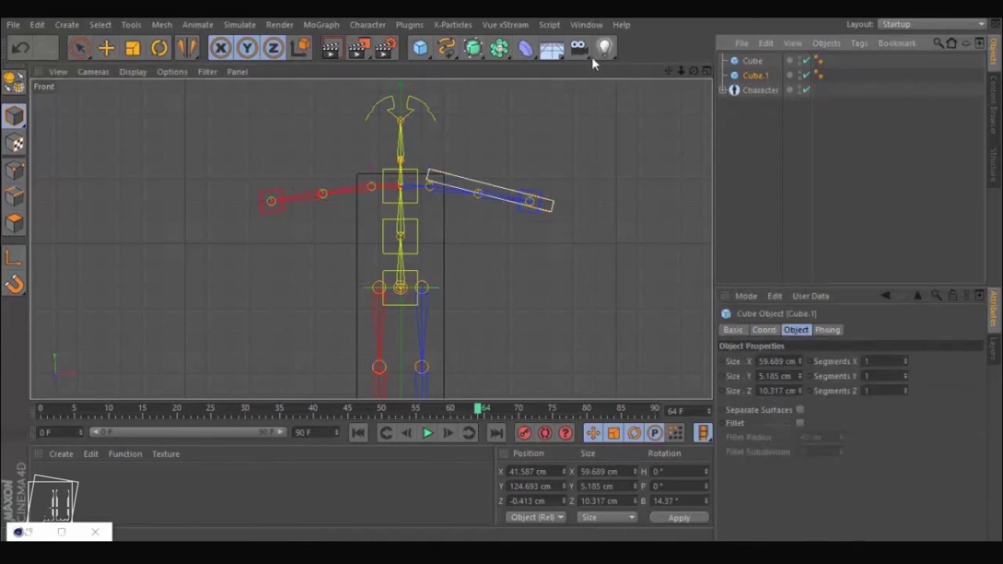
{"action": "left_click", "coordinate": [499, 48]}
{"action": "left_click", "coordinate": [666, 115]}
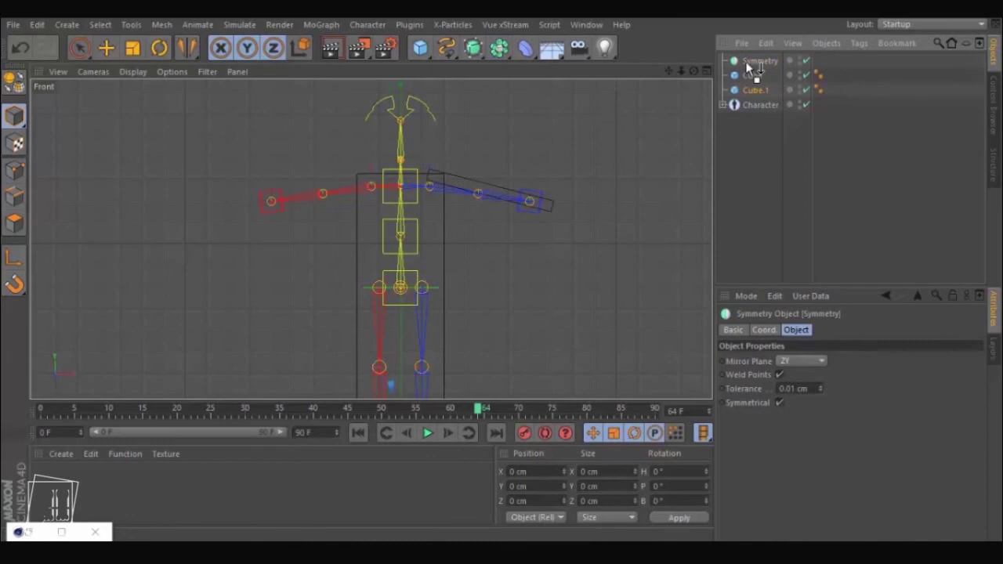
{"action": "left_click", "coordinate": [756, 90]}
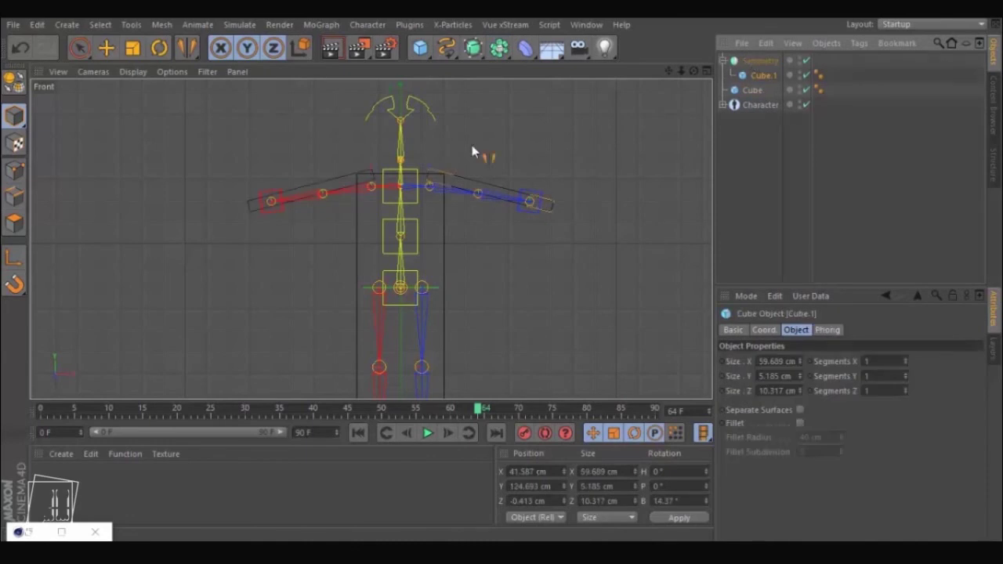
{"action": "left_click_drag", "start_coordinate": [764, 91], "coordinate": [756, 62]}
- Make the Symmetry object editable, take the arms mesh out of it, and delete the leftover null
{"action": "left_click", "coordinate": [761, 61]}
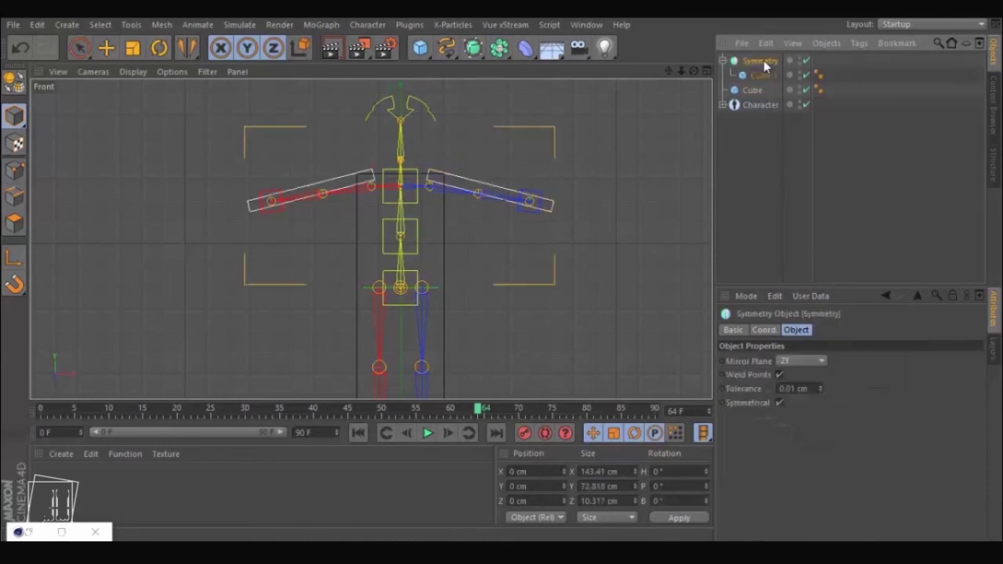
{"action": "key", "text": "c"}
{"action": "left_click", "coordinate": [723, 60]}
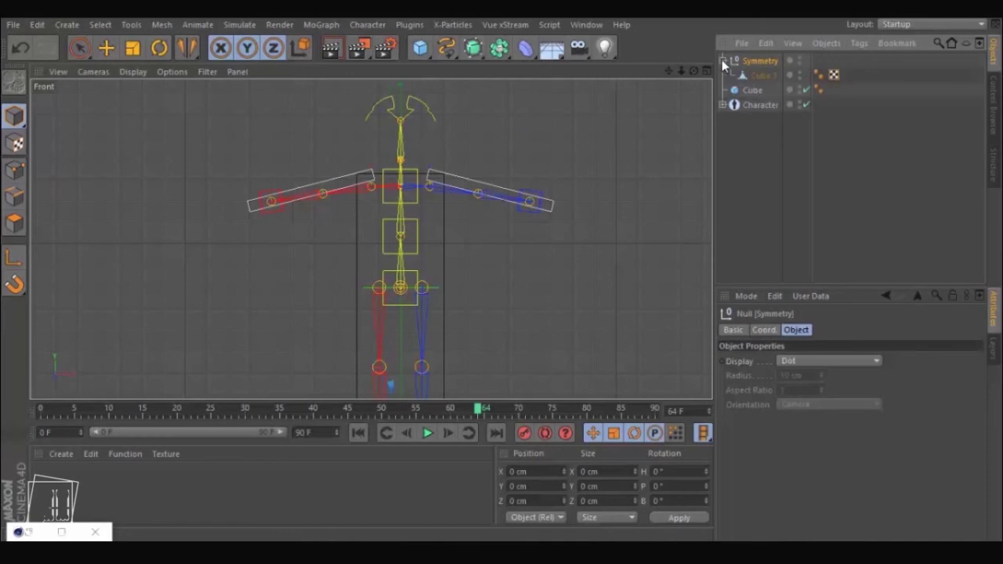
{"action": "left_click_drag", "start_coordinate": [758, 75], "coordinate": [754, 56]}
{"action": "left_click", "coordinate": [765, 78]}
{"action": "key", "text": "Delete"}
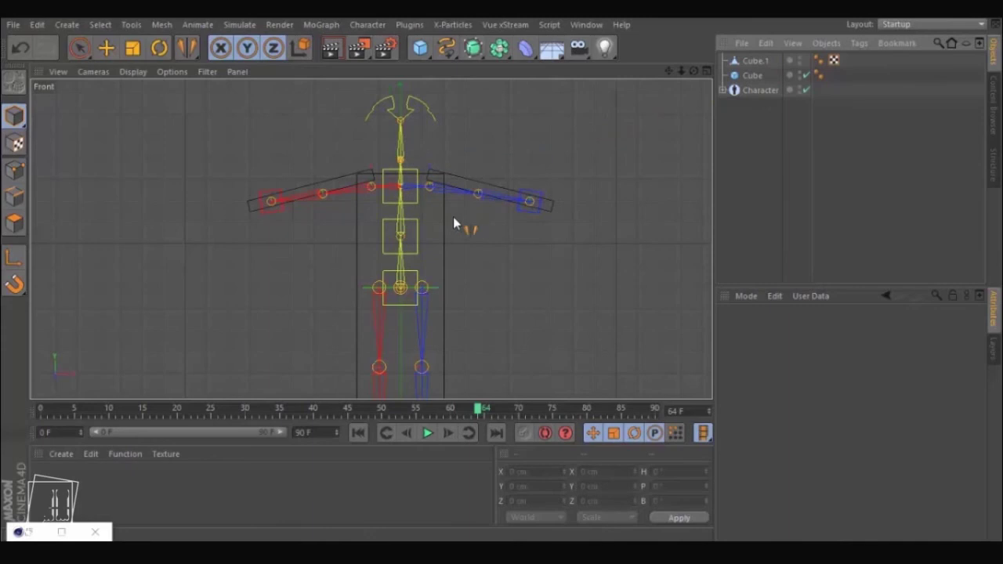
- Duplicate the body cube and flatten the copy into a slab about 5 cm high
{"action": "scroll", "coordinate": [466, 255], "scroll_direction": "down", "scroll_amount": 5}
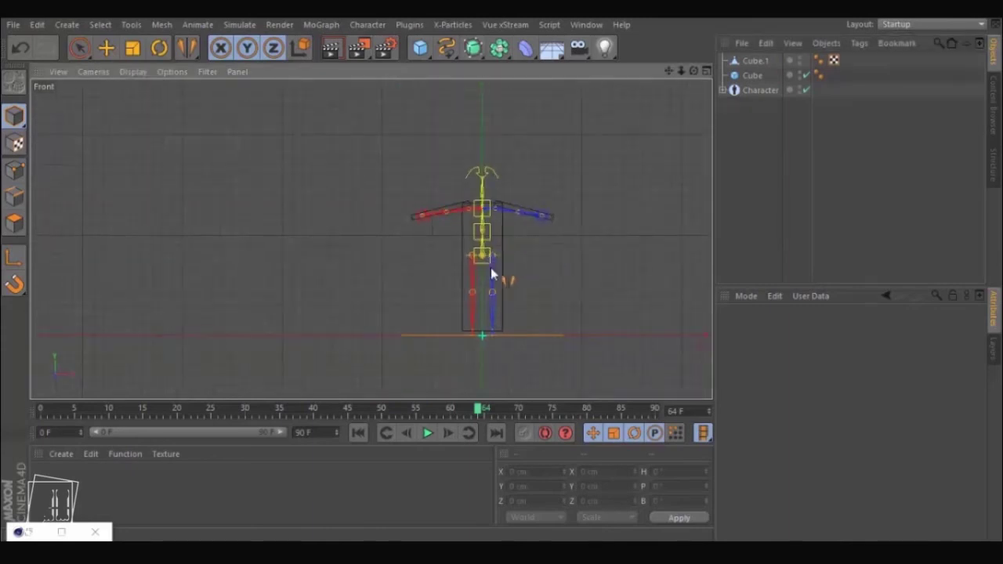
{"action": "middle_click_drag", "start_coordinate": [528, 236], "coordinate": [481, 215]}
{"action": "left_click", "coordinate": [766, 62]}
{"action": "left_click", "coordinate": [752, 76]}
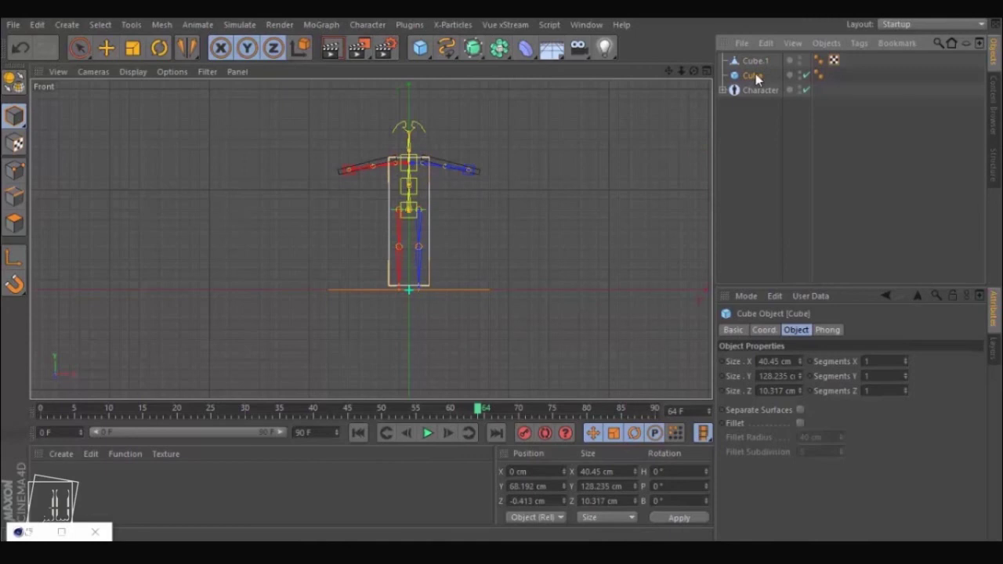
{"action": "left_click_drag", "start_coordinate": [759, 89], "coordinate": [757, 91], "text": "ctrl"}
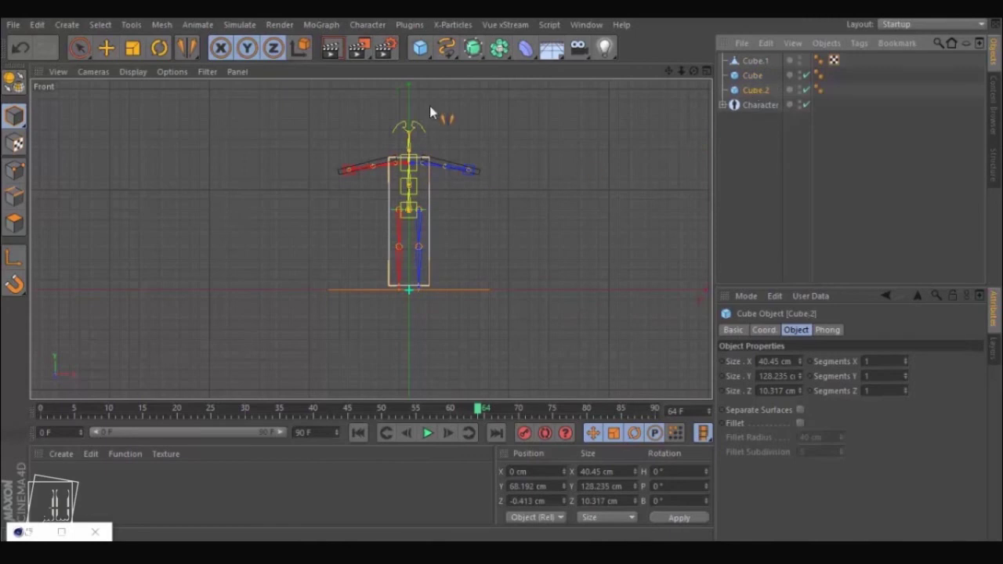
{"action": "left_click", "coordinate": [79, 48]}
{"action": "scroll", "coordinate": [476, 145], "scroll_direction": "up", "scroll_amount": 6}
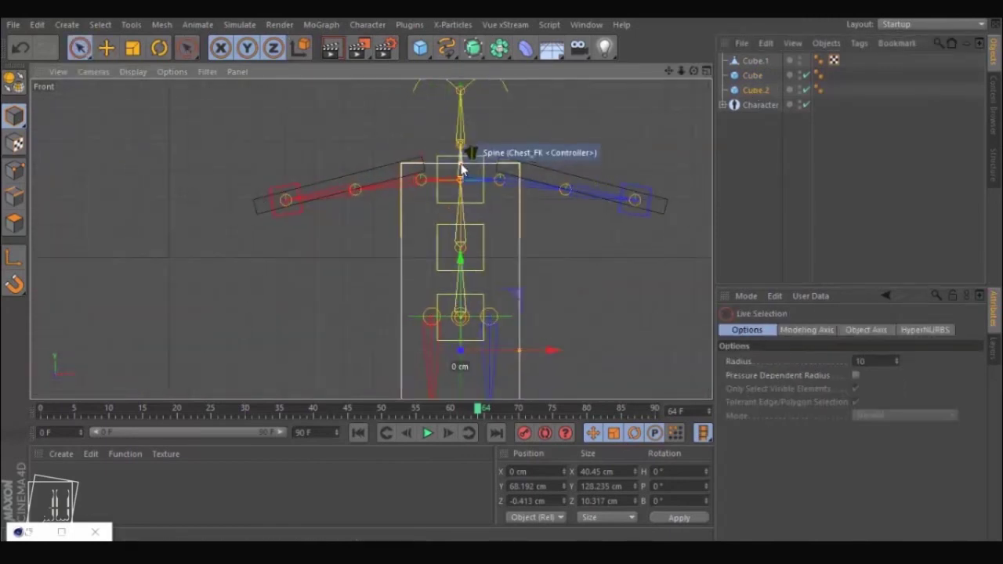
{"action": "left_click_drag", "start_coordinate": [463, 164], "coordinate": [460, 343]}
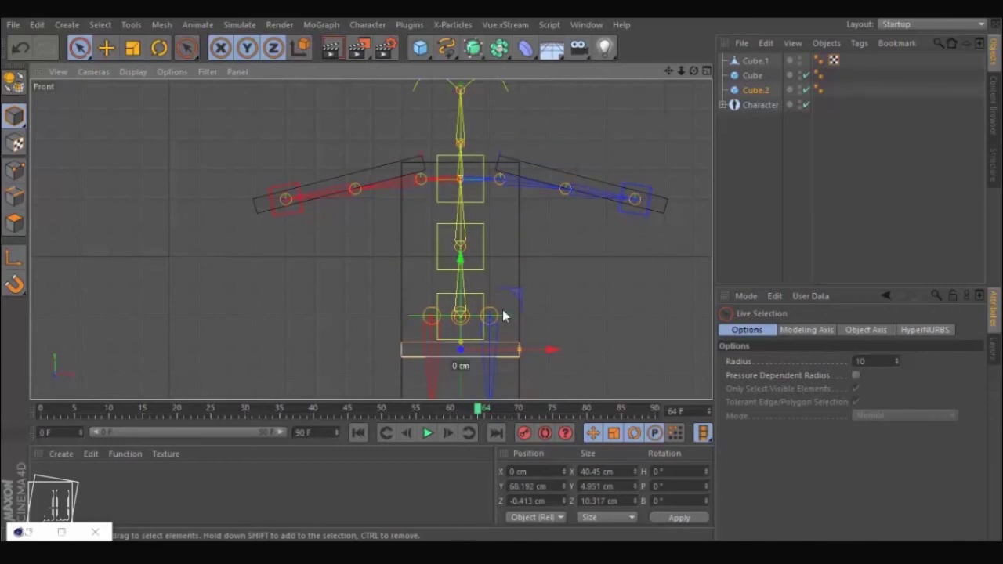
- Lower the flat slab to the rig's feet, at about Y 1.5 cm
{"action": "middle_click_drag", "start_coordinate": [502, 310], "coordinate": [427, 177], "text": "alt"}
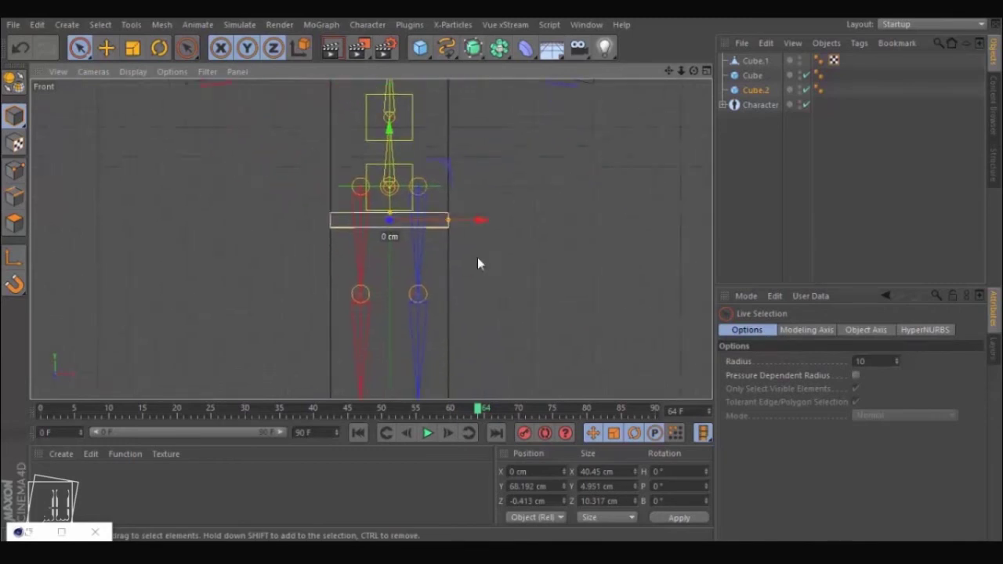
{"action": "scroll", "coordinate": [467, 270], "scroll_direction": "down", "scroll_amount": 3}
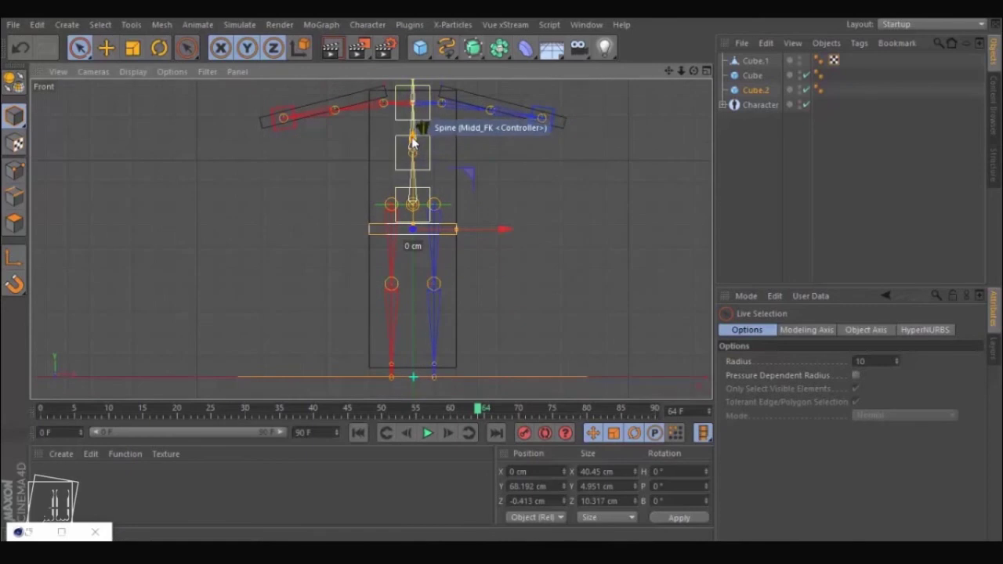
{"action": "left_click_drag", "start_coordinate": [413, 145], "coordinate": [433, 285]}
- In the perspective view, deepen the foot slab to about 34.7 cm and shift it to about Z -5.9 cm
{"action": "middle_click", "coordinate": [417, 277]}
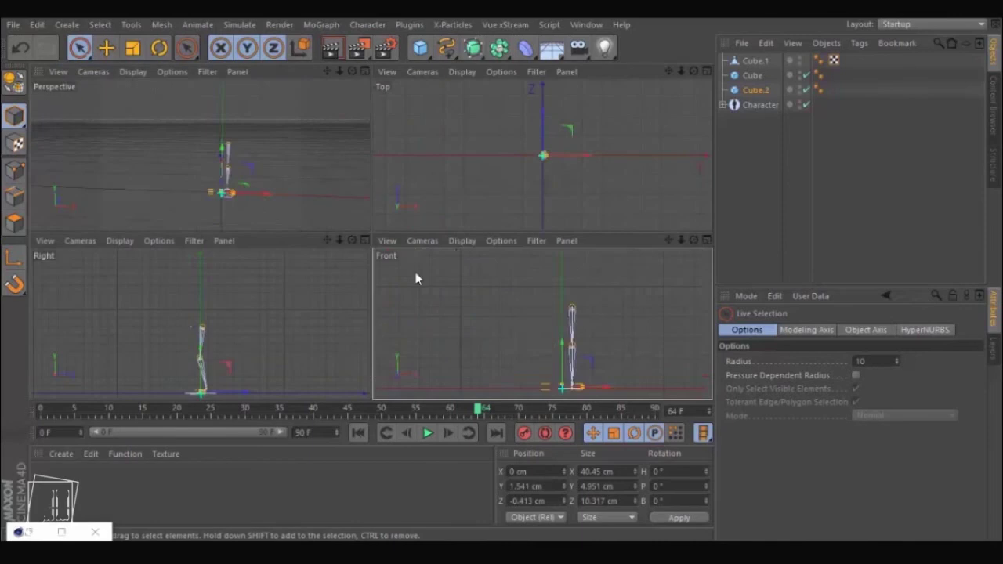
{"action": "middle_click", "coordinate": [246, 191]}
{"action": "left_click_drag", "start_coordinate": [345, 262], "coordinate": [549, 343], "text": "alt"}
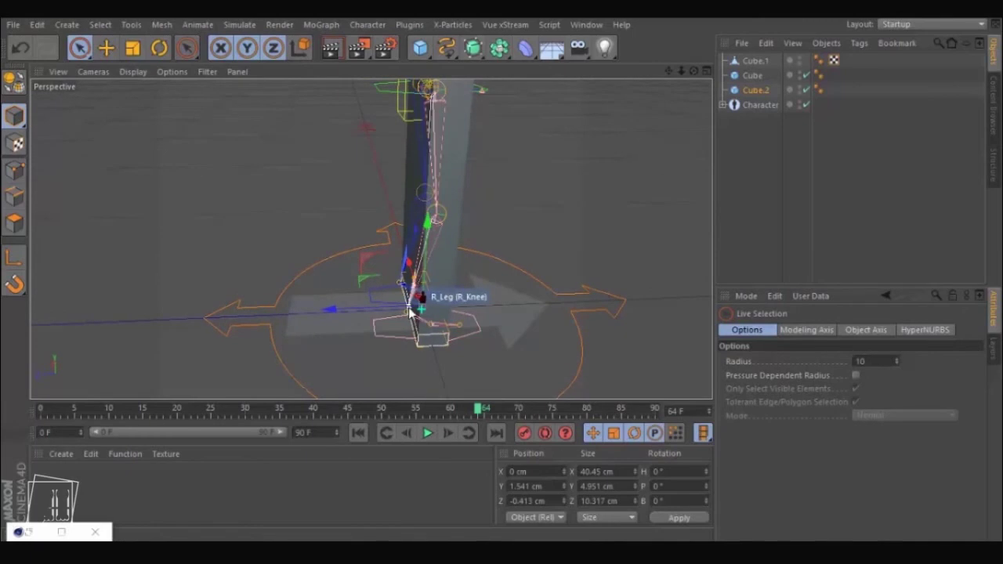
{"action": "left_click_drag", "start_coordinate": [407, 312], "coordinate": [380, 316]}
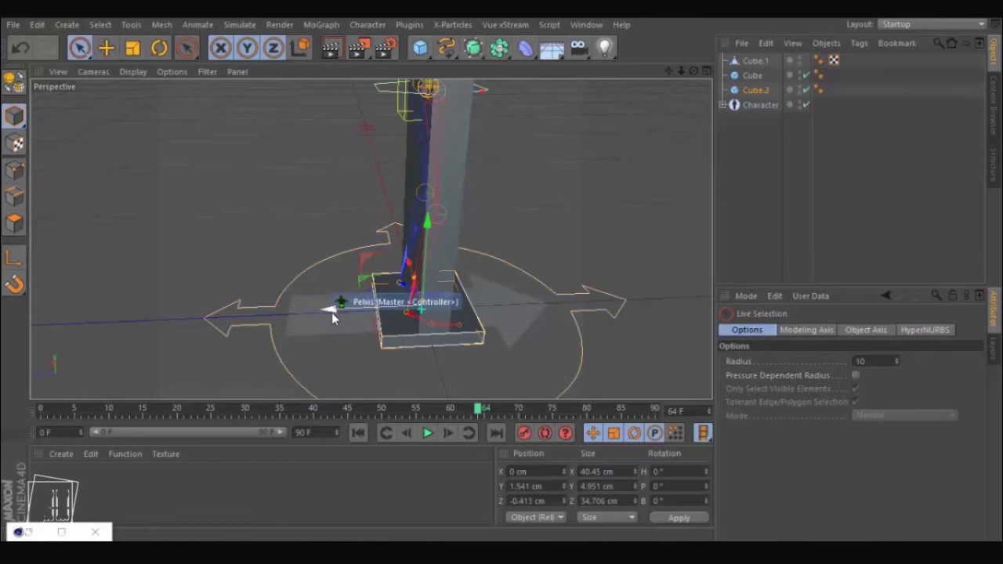
{"action": "left_click_drag", "start_coordinate": [332, 312], "coordinate": [350, 320]}
- Give the foot slab 2 segments in X and 3 in Z, and convert it to an editable mesh
{"action": "left_click", "coordinate": [762, 91]}
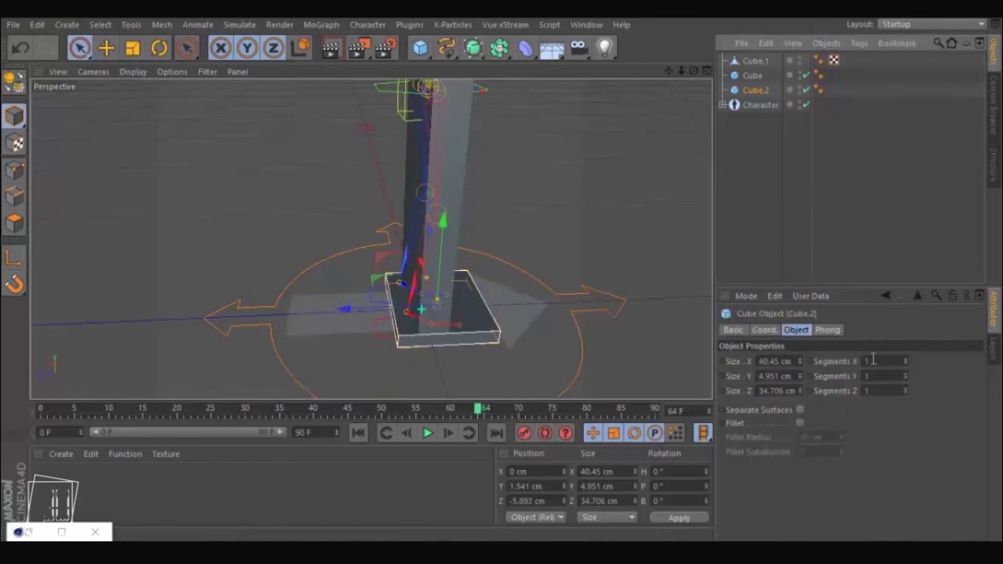
{"action": "left_click", "coordinate": [907, 361]}
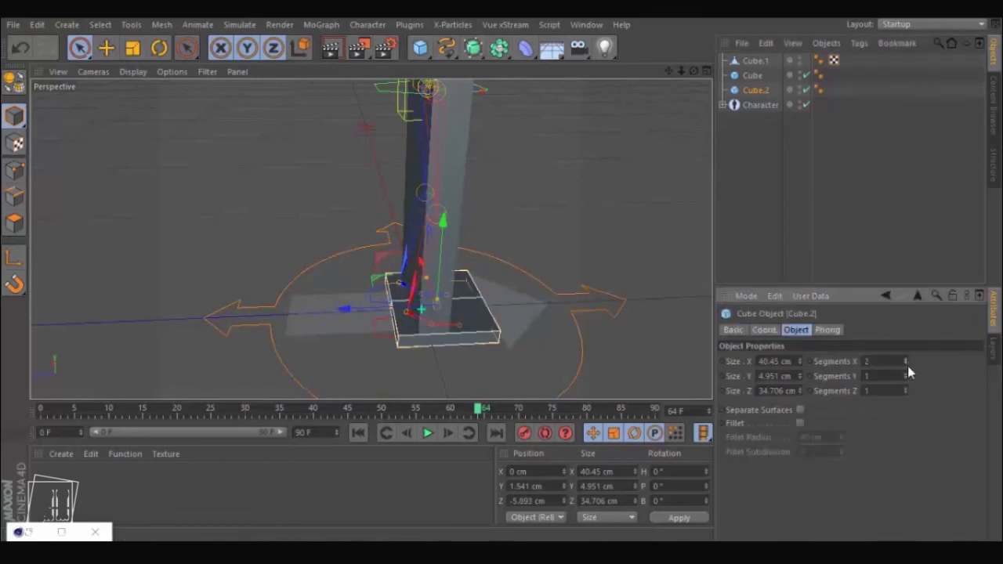
{"action": "left_click", "coordinate": [906, 389]}
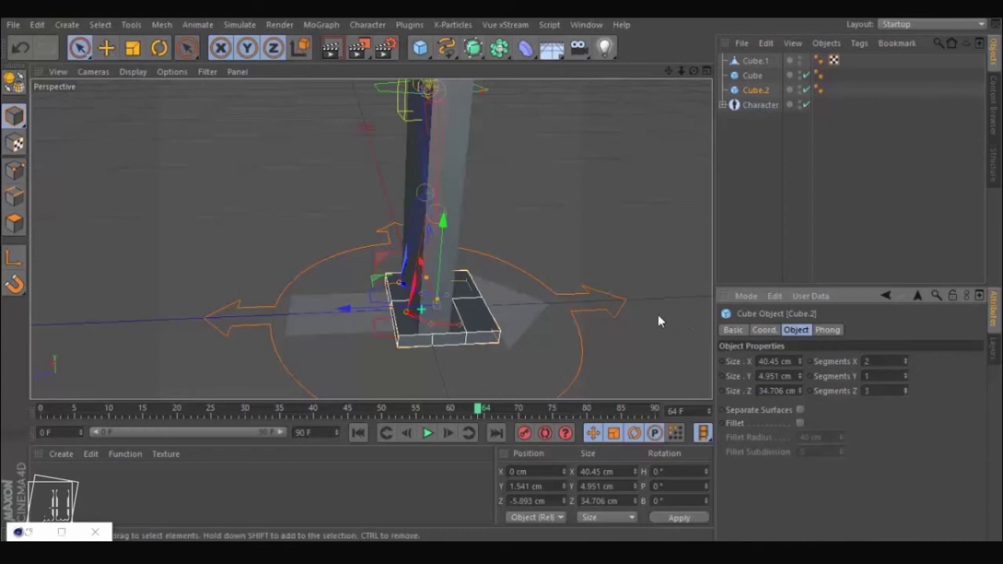
{"action": "key", "text": "c"}
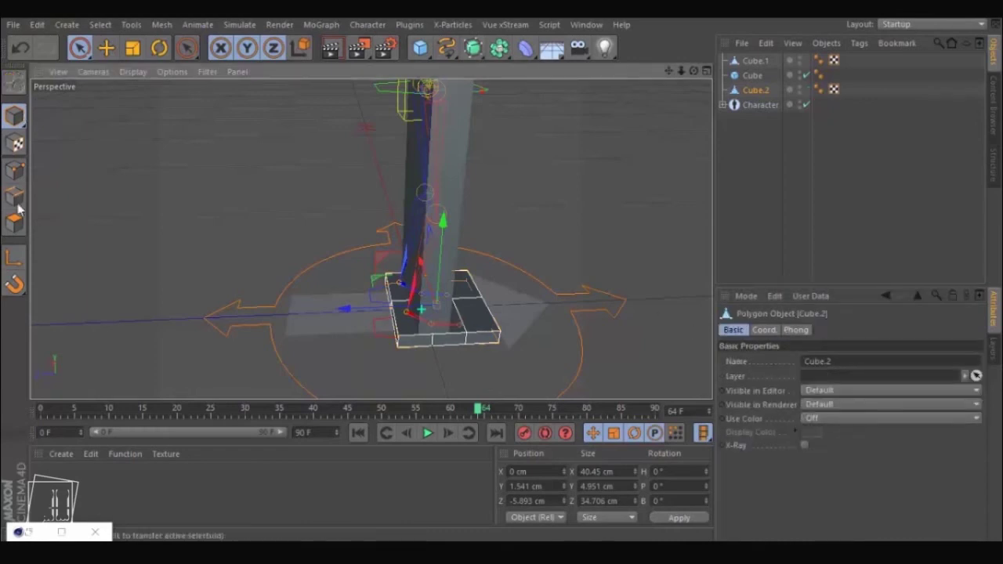
- Switch to point editing and rectangle-select the foot slab's heel-end points in the Right view
{"action": "left_click_drag", "start_coordinate": [78, 48], "coordinate": [114, 82]}
{"action": "left_click", "coordinate": [24, 172]}
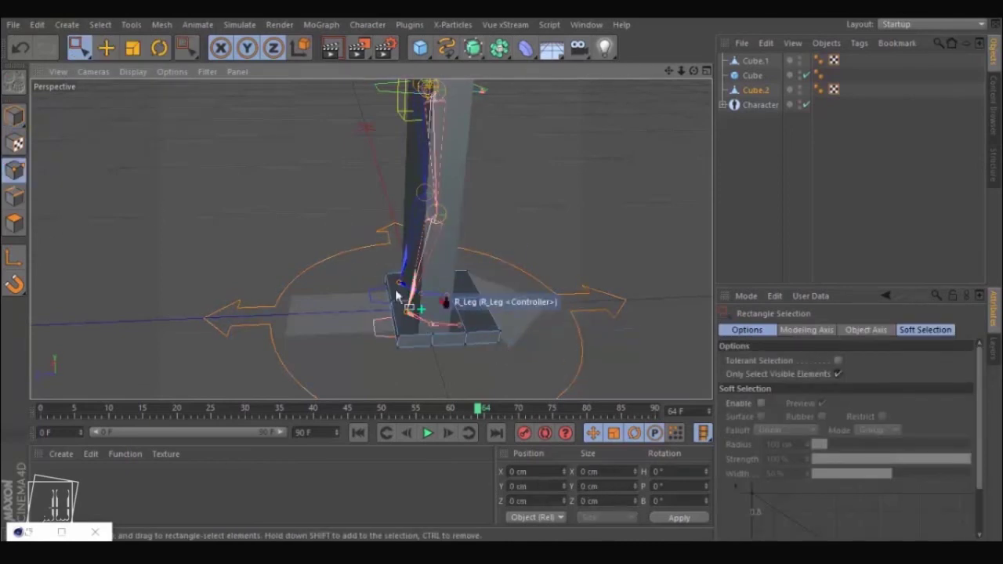
{"action": "middle_click", "coordinate": [398, 291]}
{"action": "middle_click", "coordinate": [225, 319]}
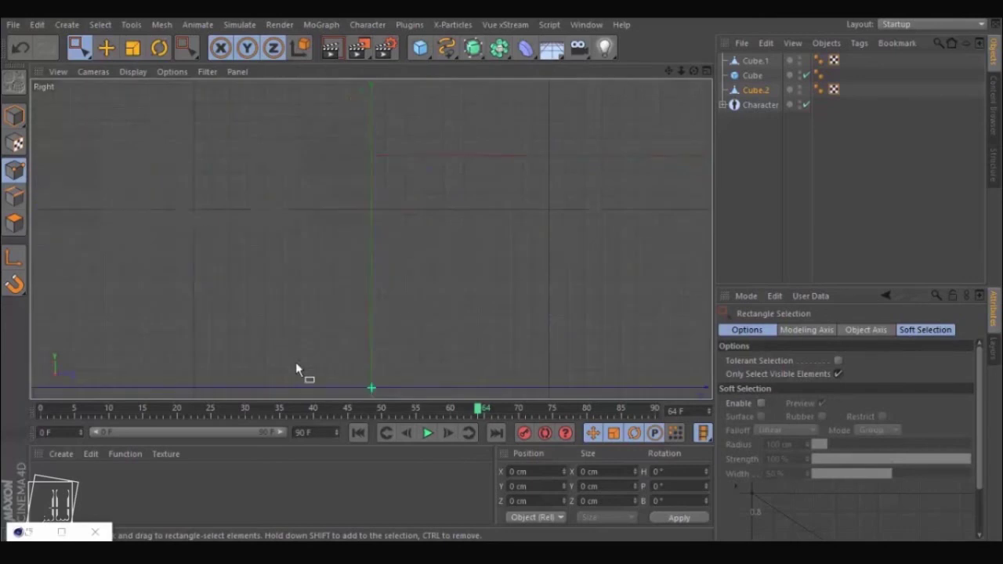
{"action": "scroll", "coordinate": [372, 350], "scroll_direction": "up", "scroll_amount": 5}
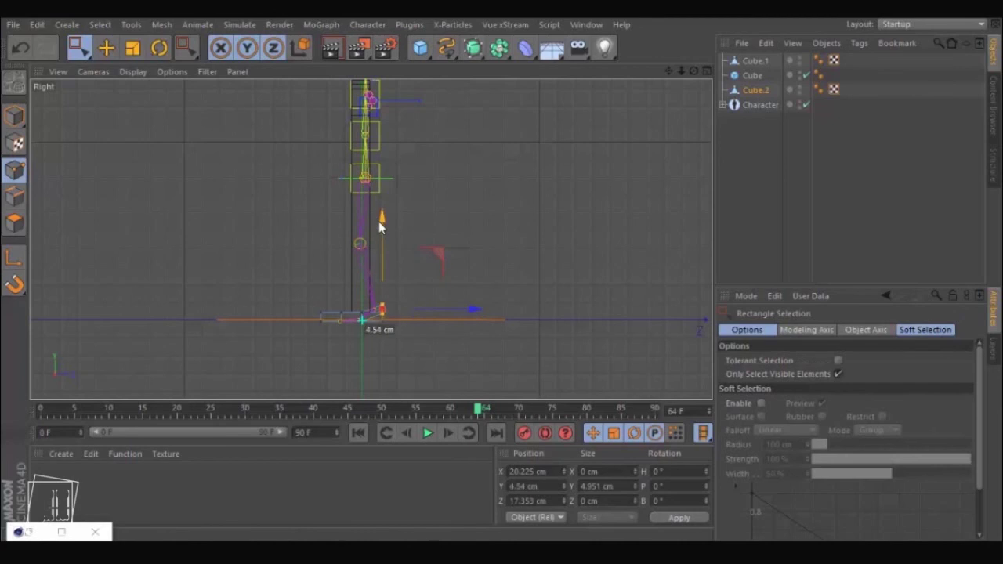
- Undo the upward move of the heel-end points and disable Only Select Visible Elements for the Rectangle Selection
{"action": "left_click_drag", "start_coordinate": [379, 224], "coordinate": [474, 364]}
{"action": "key", "text": "ctrl+z"}
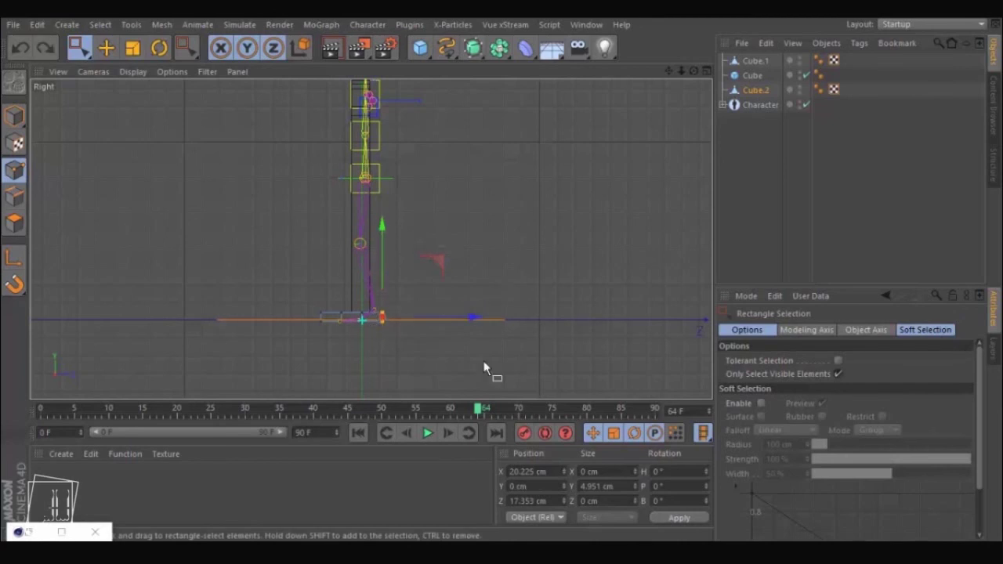
{"action": "left_click", "coordinate": [838, 374]}
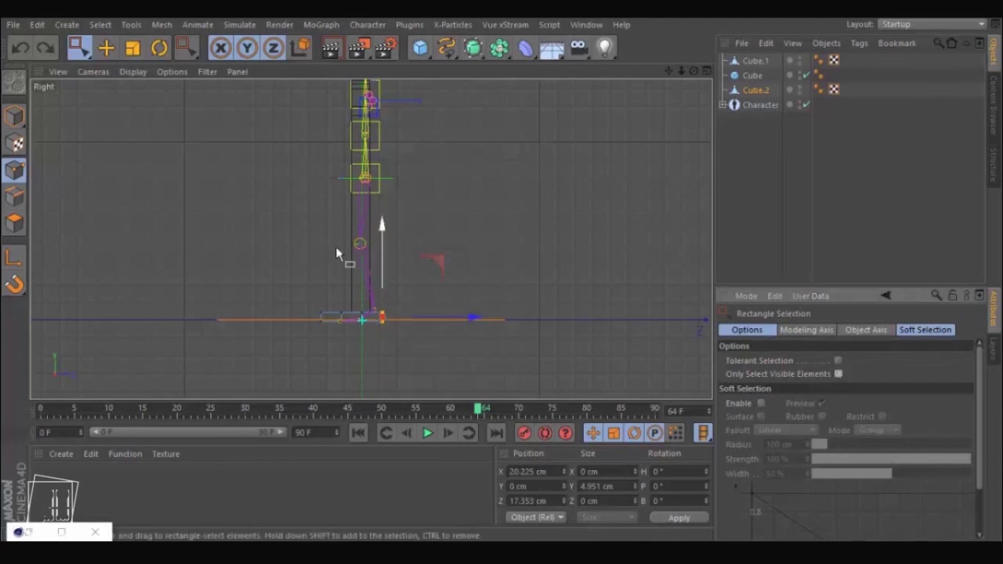
- Reselect all of the foot slab's heel-end points in the Right view and raise them to about Y 7 cm
{"action": "left_click", "coordinate": [390, 286]}
{"action": "left_click_drag", "start_coordinate": [372, 339], "coordinate": [372, 340]}
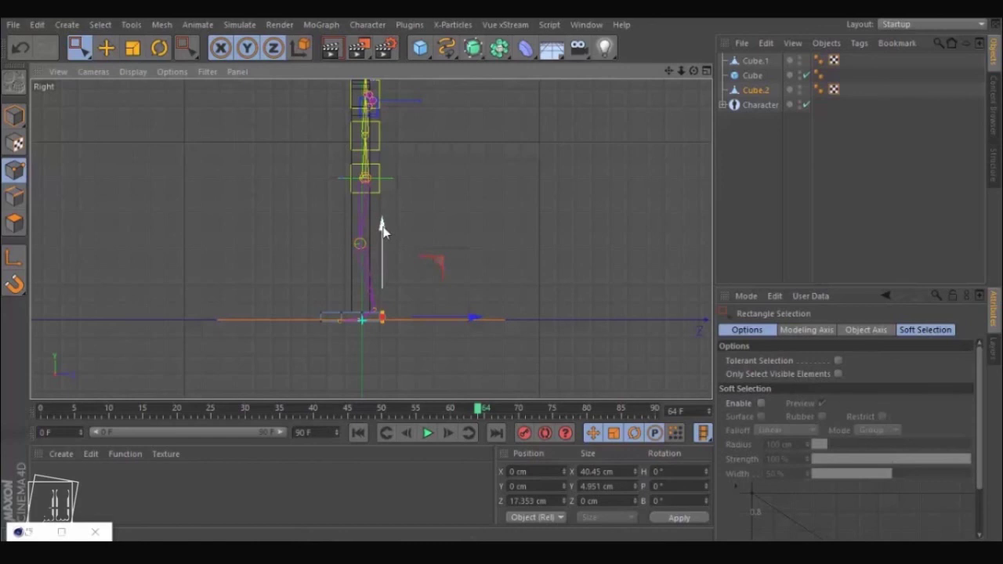
{"action": "left_click_drag", "start_coordinate": [381, 214], "coordinate": [384, 216]}
{"action": "middle_click", "coordinate": [327, 195]}
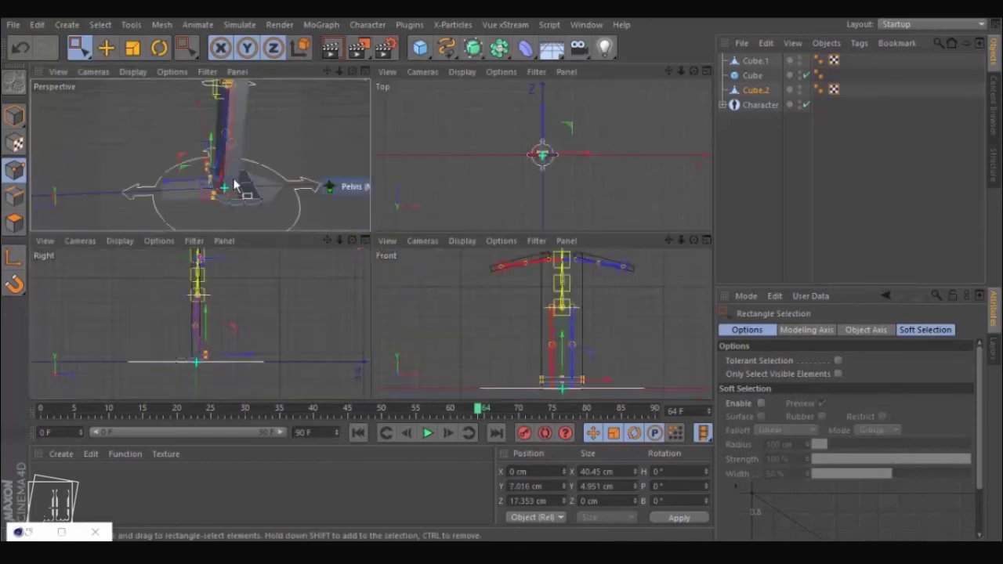
{"action": "middle_click", "coordinate": [242, 184]}
{"action": "left_click_drag", "start_coordinate": [431, 217], "coordinate": [405, 209], "text": "alt"}
- Give the body cube 4 segments in X, 15 in Y and 2 in Z
{"action": "left_click", "coordinate": [756, 61]}
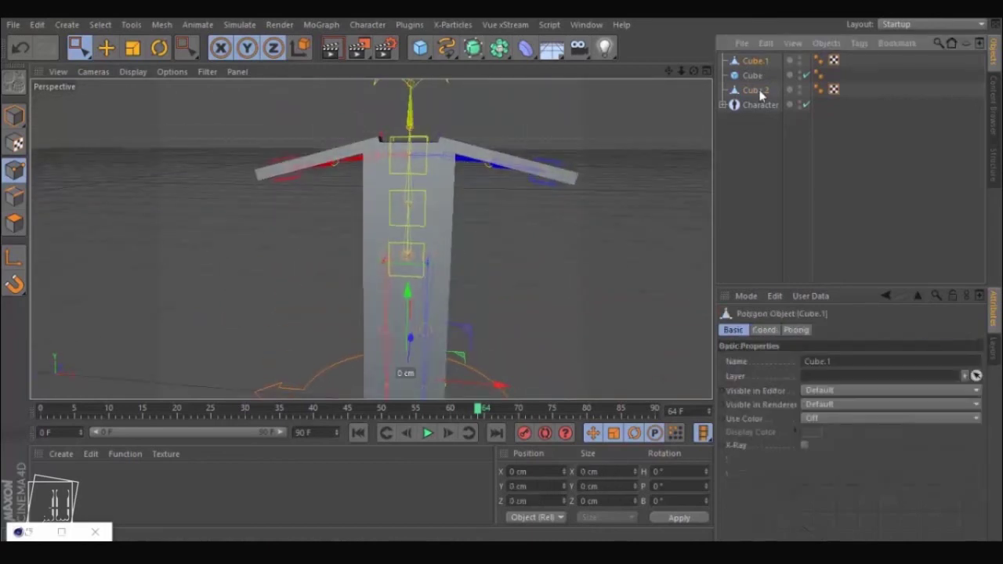
{"action": "left_click", "coordinate": [754, 75]}
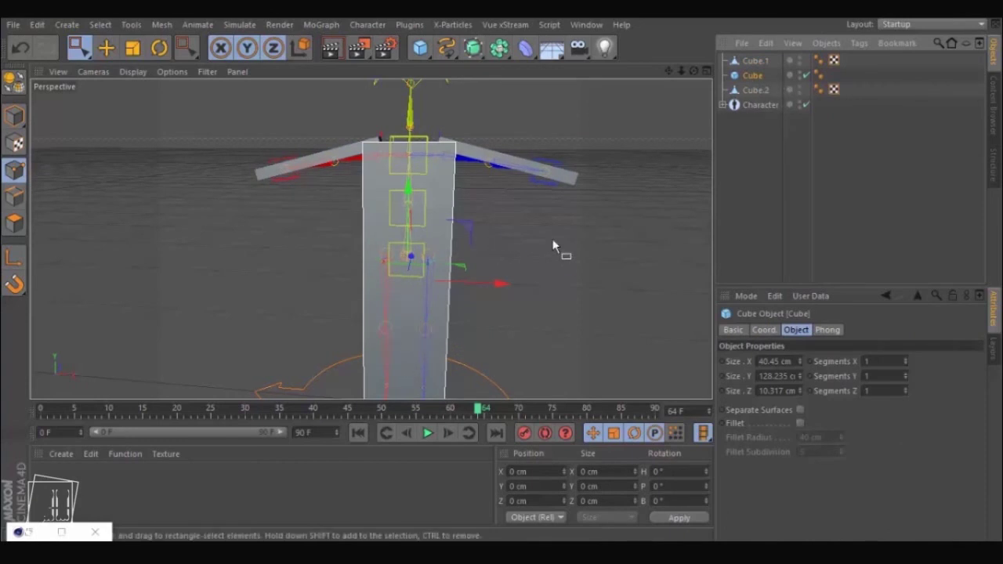
{"action": "left_click_drag", "start_coordinate": [533, 251], "coordinate": [470, 226], "text": "alt"}
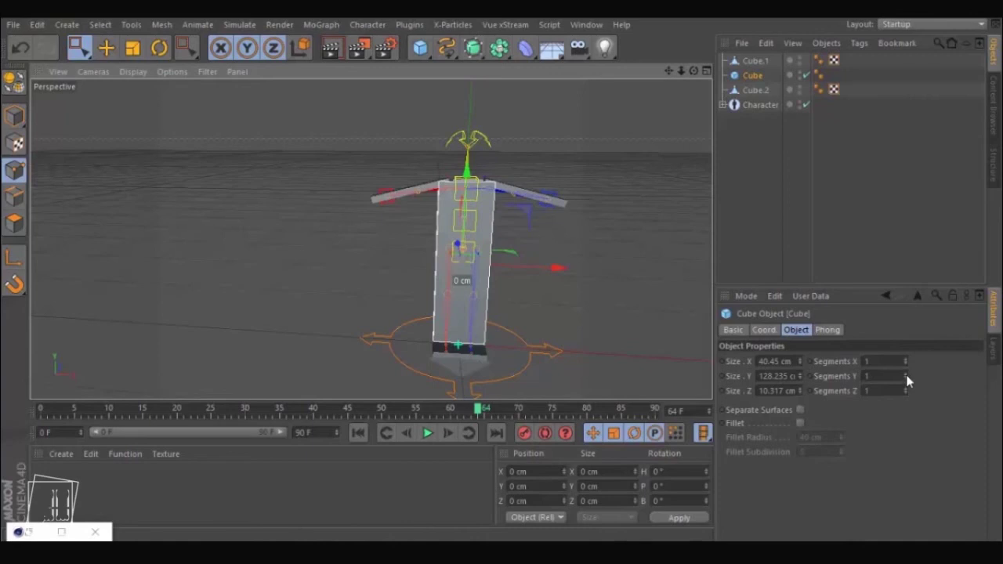
{"action": "mouse_move", "coordinate": [906, 376]}
{"action": "left_mouse_down"}
{"action": "mouse_move", "coordinate": [906, 341]}
{"action": "mouse_move", "coordinate": [906, 389]}
{"action": "mouse_move", "coordinate": [907, 363]}
{"action": "left_mouse_up"}
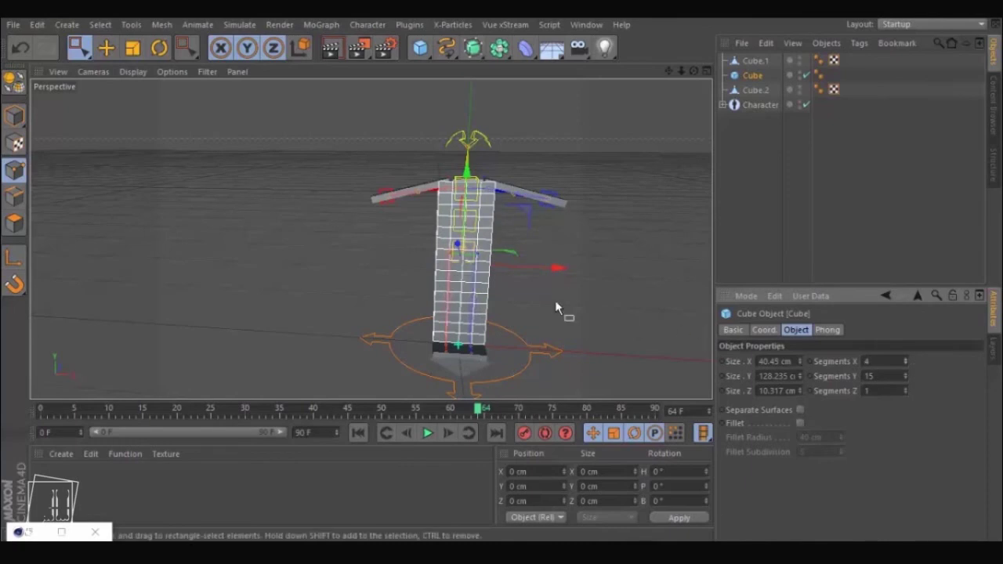
{"action": "left_click_drag", "start_coordinate": [412, 277], "coordinate": [494, 276], "text": "alt"}
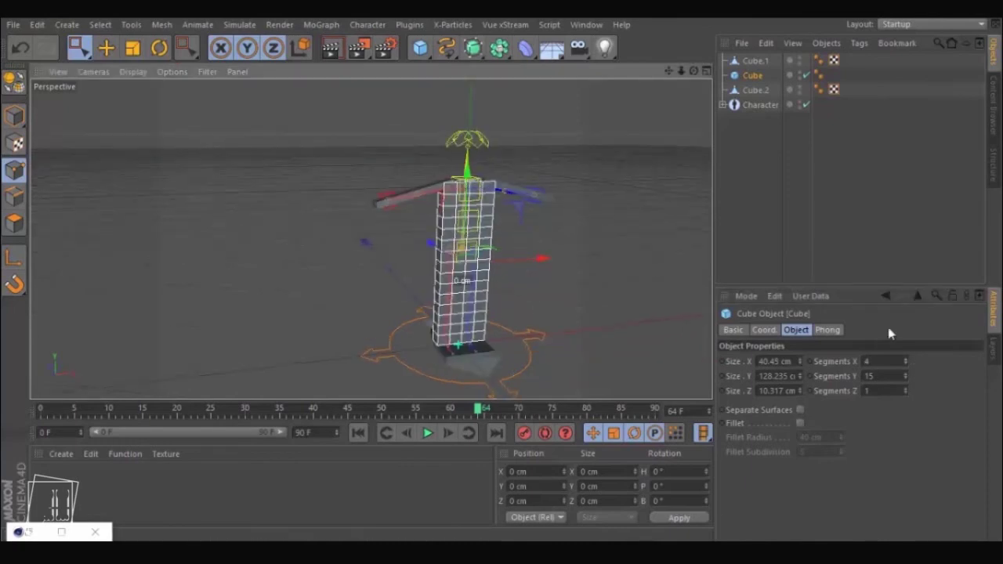
{"action": "left_click", "coordinate": [907, 388]}
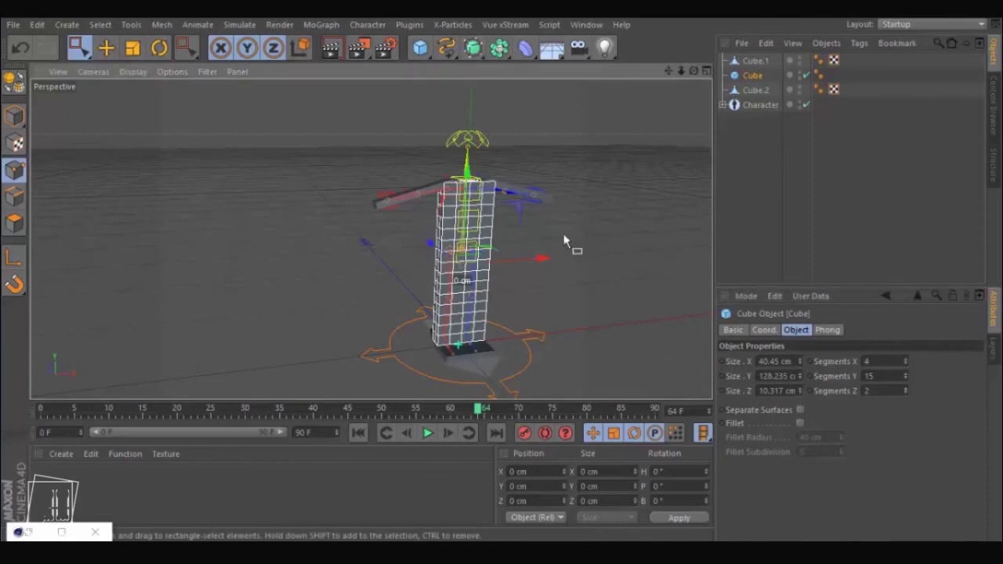
- Switch the arm mesh to polygon editing and rectangle-select its polygons across both arms
{"action": "left_click", "coordinate": [549, 201]}
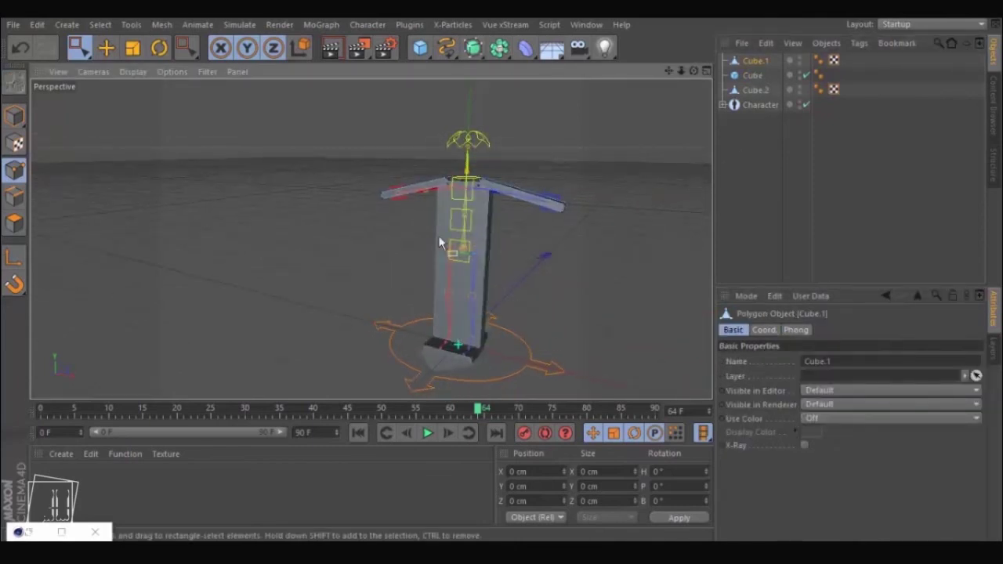
{"action": "left_click", "coordinate": [14, 223]}
{"action": "left_click_drag", "start_coordinate": [360, 145], "coordinate": [588, 232]}
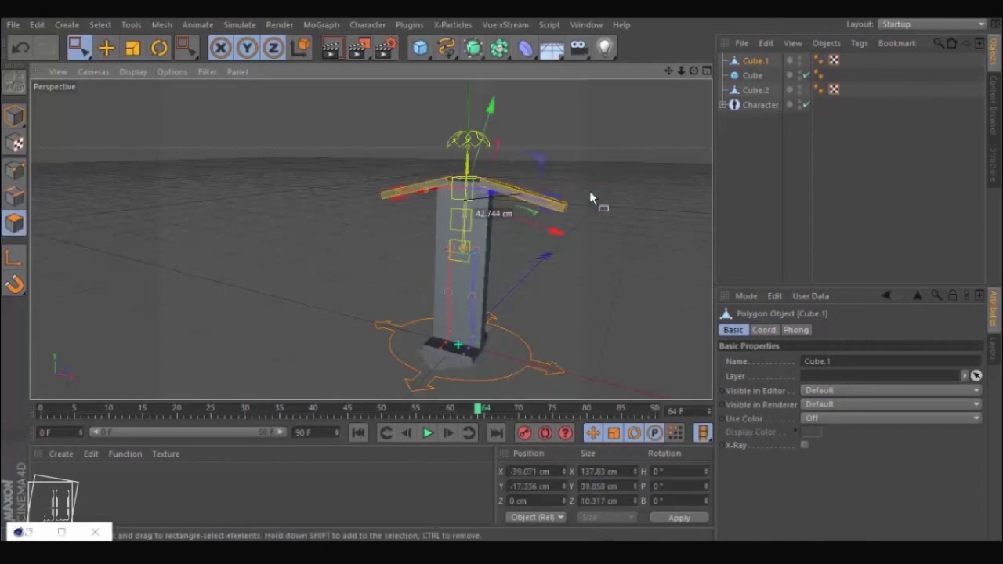
- Try a level 3 subdivision on the selected arm polygons, and undo it
{"action": "right_click", "coordinate": [555, 185]}
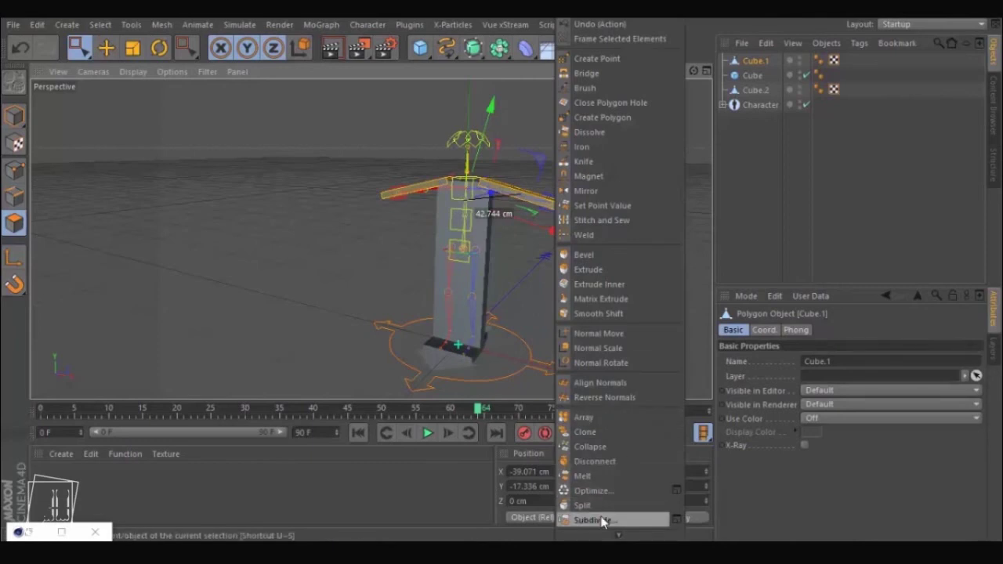
{"action": "left_click", "coordinate": [676, 519]}
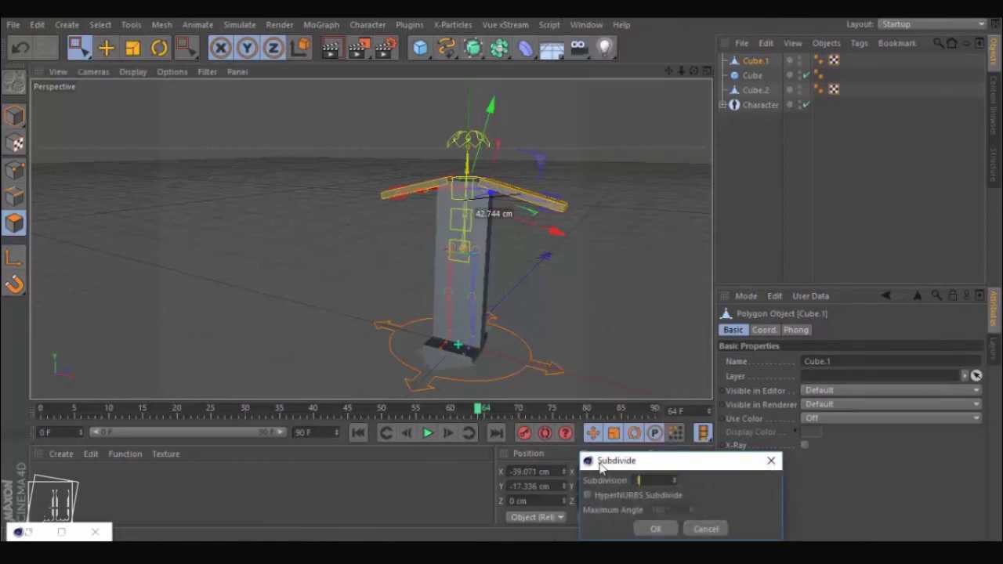
{"action": "key", "text": "Return"}
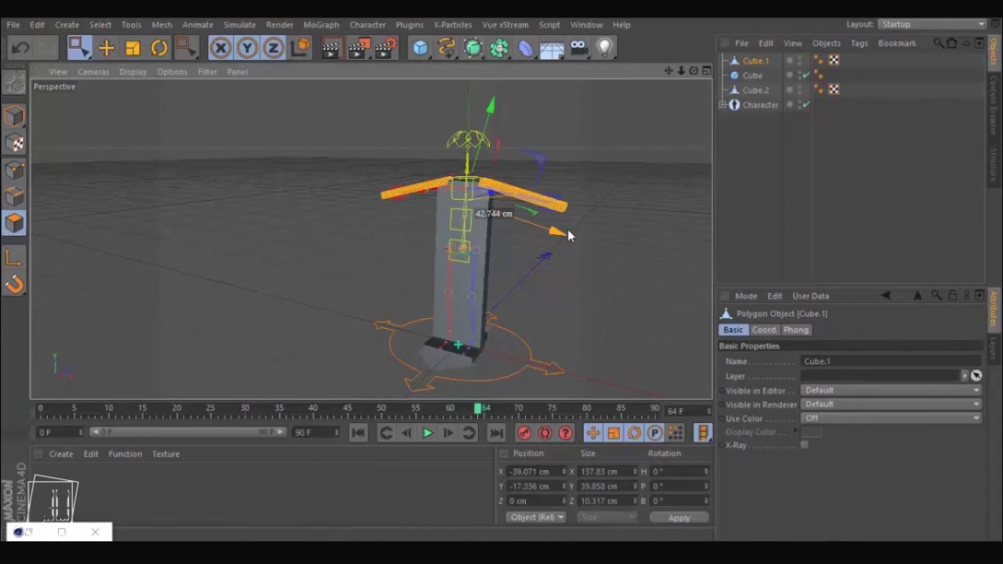
{"action": "key", "text": "ctrl+z"}
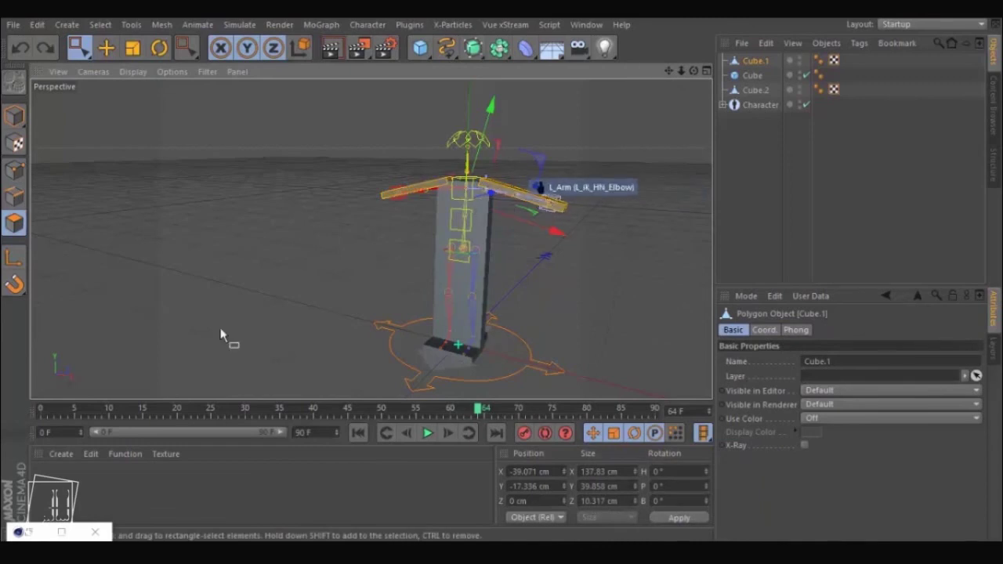
- Subdivide the selected arm polygons with a subdivision level of 2
{"action": "right_click", "coordinate": [536, 198]}
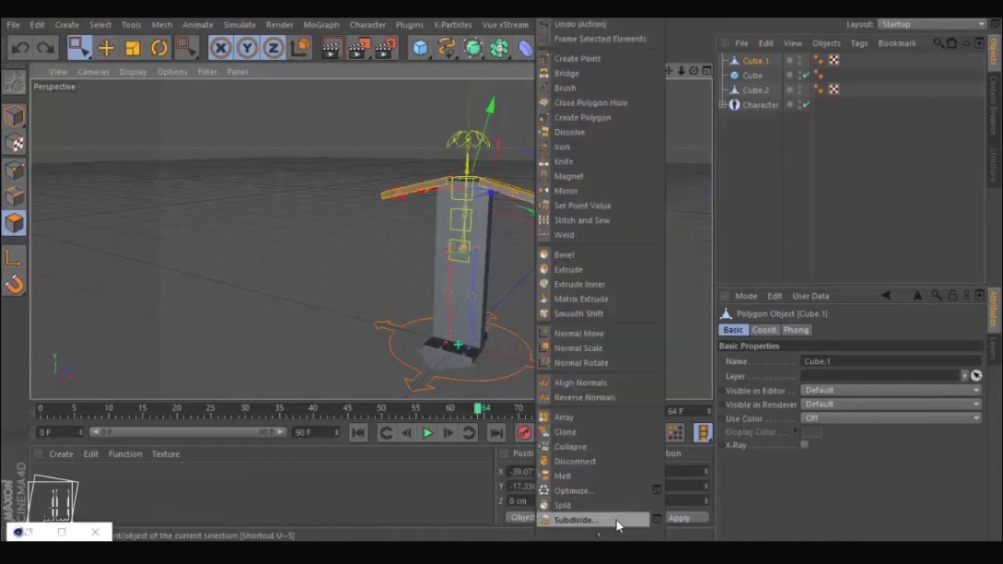
{"action": "left_click", "coordinate": [653, 521]}
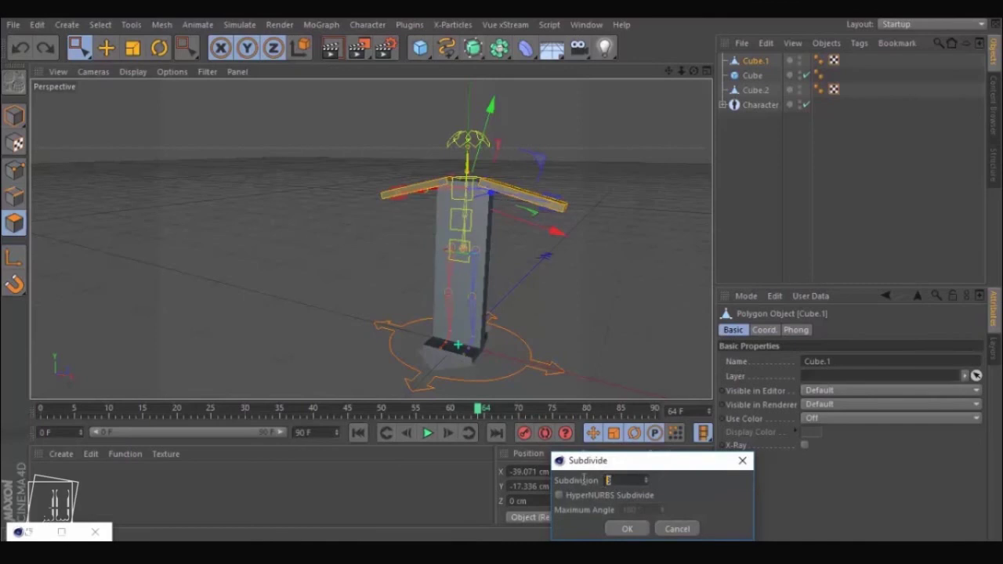
{"action": "key", "text": "Return"}
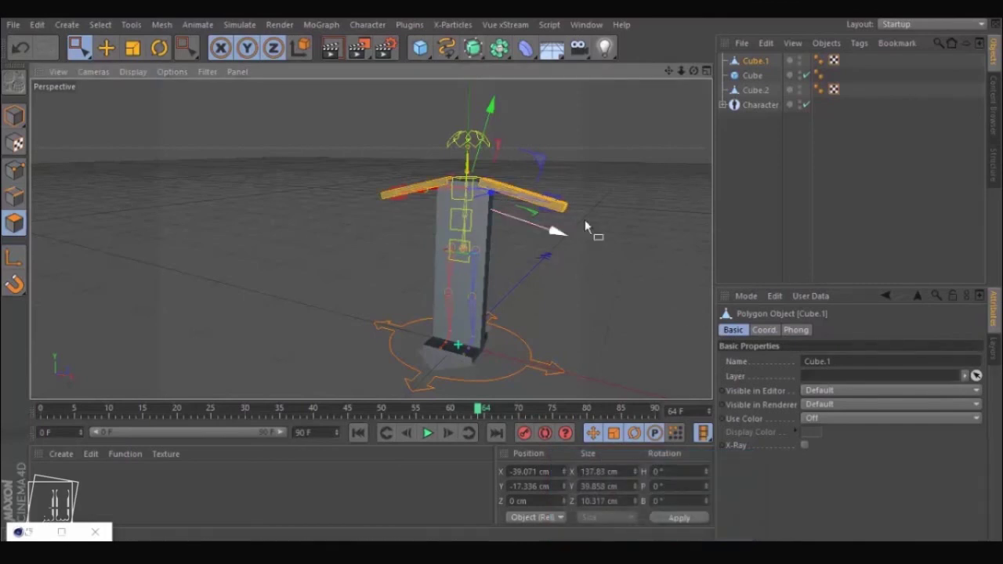
{"action": "scroll", "coordinate": [604, 188], "scroll_direction": "up", "scroll_amount": 5}
{"action": "left_click_drag", "start_coordinate": [604, 188], "coordinate": [464, 216], "text": "alt"}
{"action": "scroll", "coordinate": [464, 216], "scroll_direction": "down", "scroll_amount": 5}
{"action": "mouse_move", "coordinate": [396, 249]}
{"action": "left_mouse_down", "text": "alt"}
{"action": "mouse_move", "coordinate": [372, 249]}
{"action": "mouse_move", "coordinate": [387, 241]}
{"action": "left_mouse_up", "text": "alt"}
- Rectangle-select the polygons of the foot slab and switch to the Live Selection tool
{"action": "left_click", "coordinate": [749, 76]}
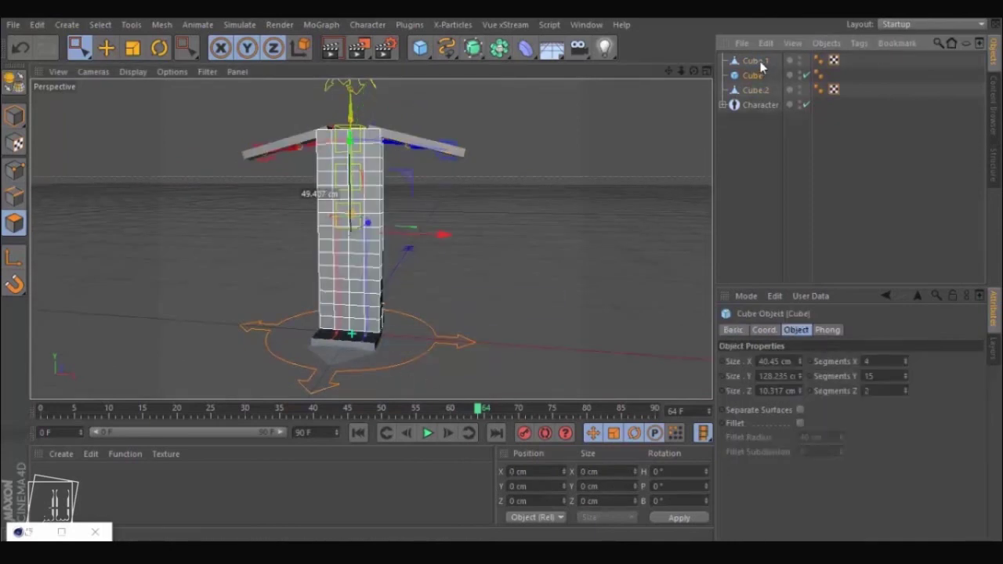
{"action": "left_click", "coordinate": [757, 61]}
{"action": "left_click", "coordinate": [757, 90]}
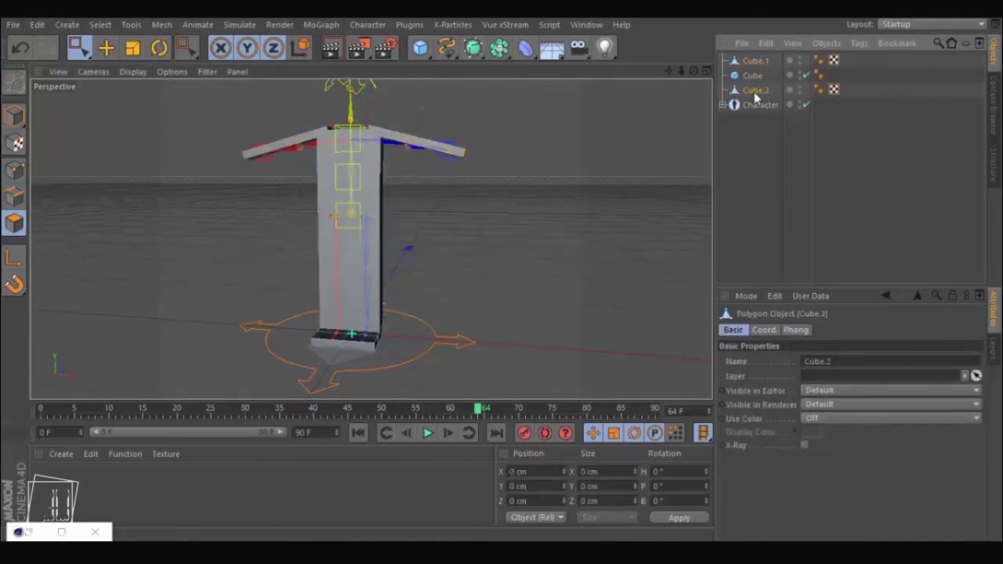
{"action": "left_click_drag", "start_coordinate": [279, 295], "coordinate": [413, 372]}
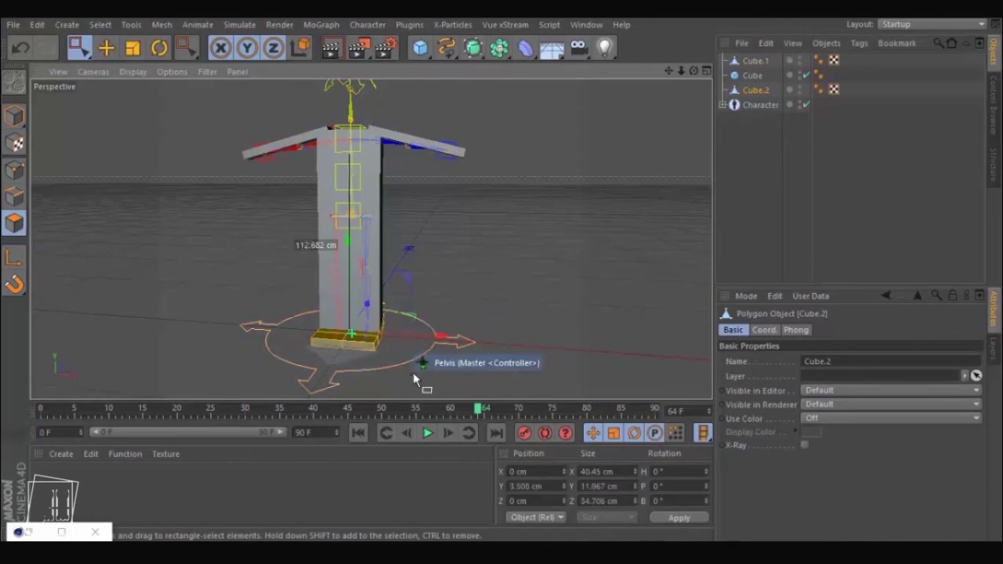
{"action": "left_click", "coordinate": [380, 338]}
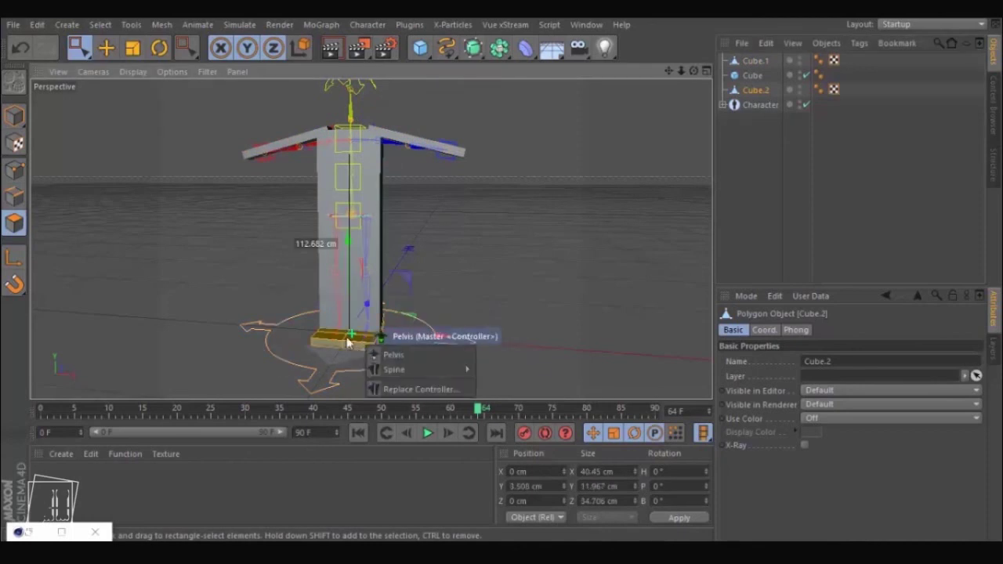
{"action": "left_click", "coordinate": [350, 336]}
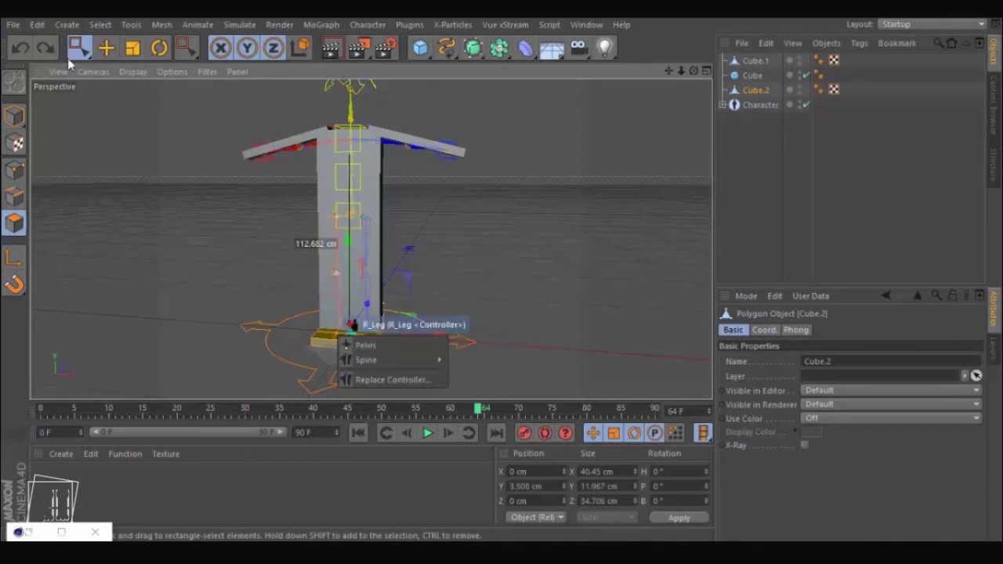
{"action": "left_click", "coordinate": [76, 52]}
{"action": "left_click_drag", "start_coordinate": [76, 52], "coordinate": [101, 62]}
- Subdivide the foot slab's selected polygons without HyperNURBS smoothing
{"action": "right_click", "coordinate": [489, 292]}
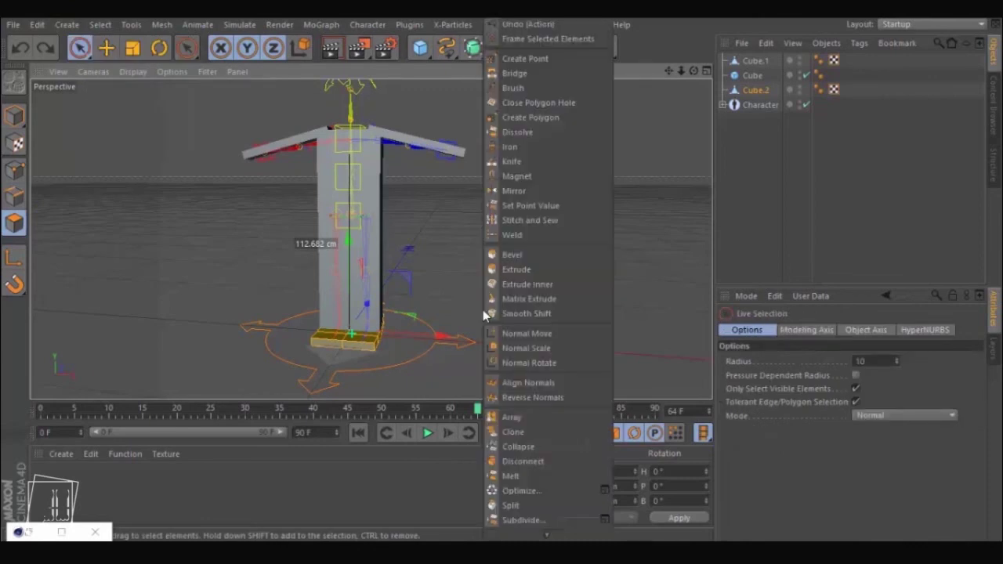
{"action": "left_click", "coordinate": [600, 518]}
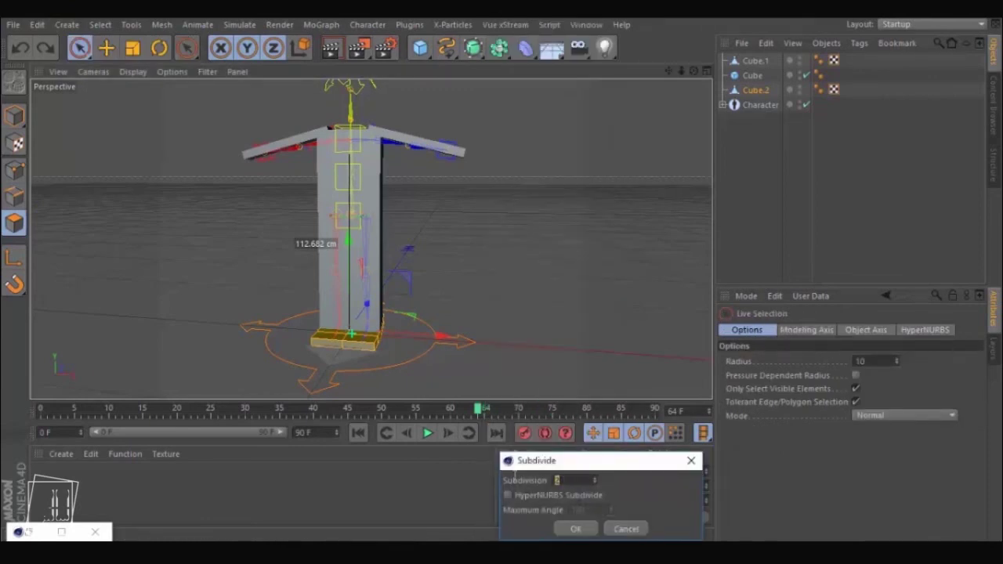
{"action": "left_click", "coordinate": [576, 529]}
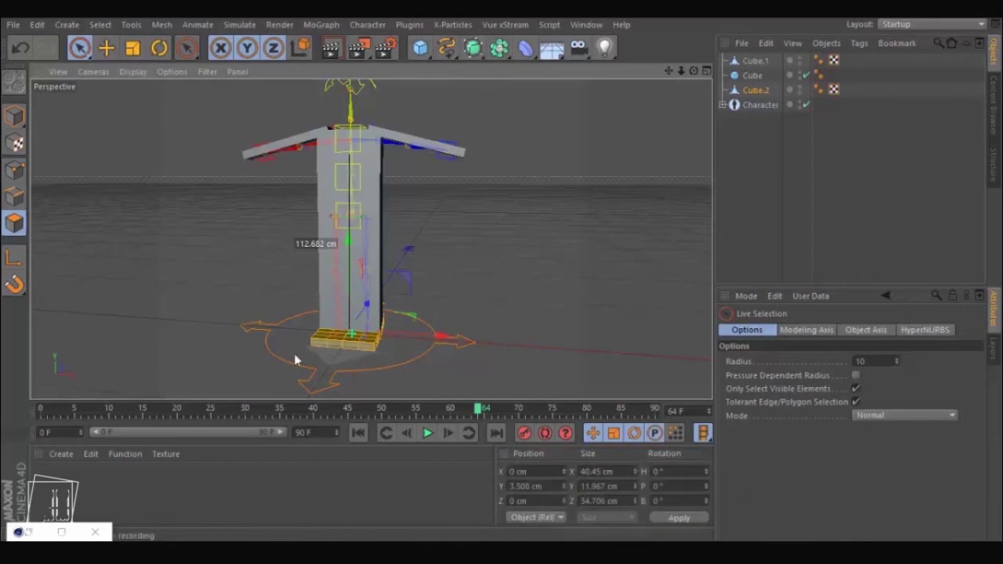
{"action": "left_click_drag", "start_coordinate": [397, 332], "coordinate": [320, 319], "text": "alt"}
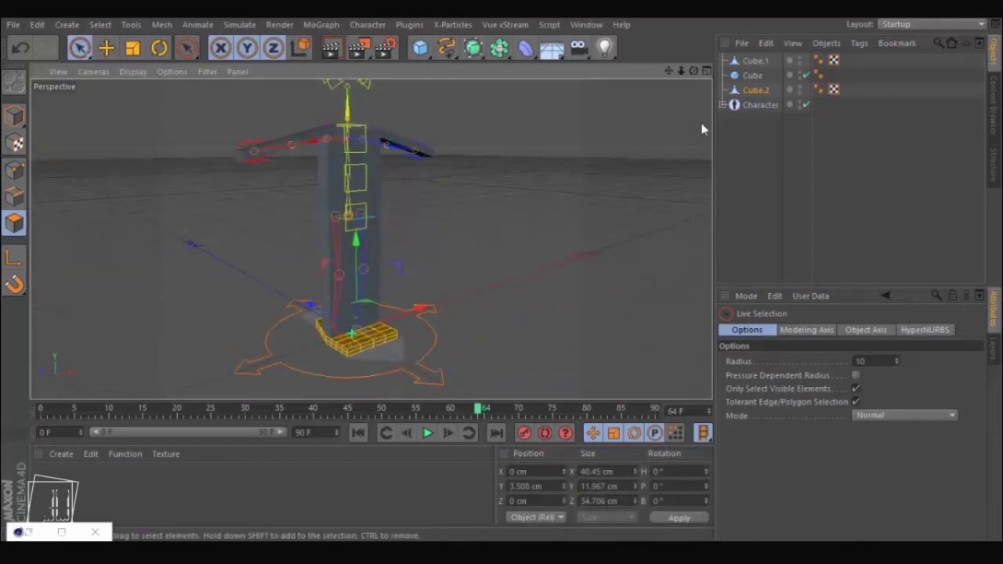
- Show the arms in the Front view, expand the Character hierarchy and put the Character object into Adjust mode
{"action": "middle_click", "coordinate": [392, 240]}
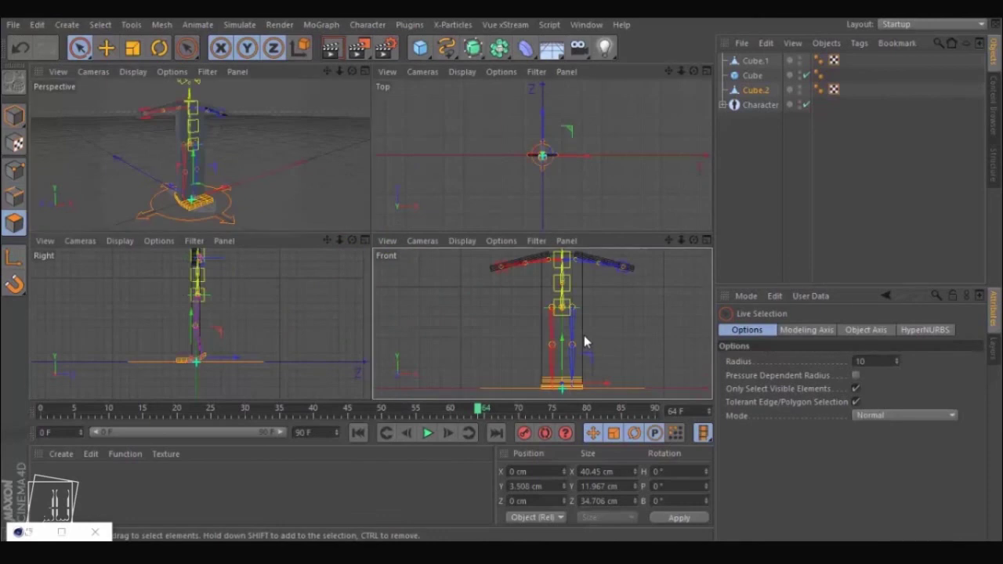
{"action": "middle_click", "coordinate": [582, 341]}
{"action": "middle_click_drag", "start_coordinate": [476, 131], "coordinate": [508, 211], "text": "alt"}
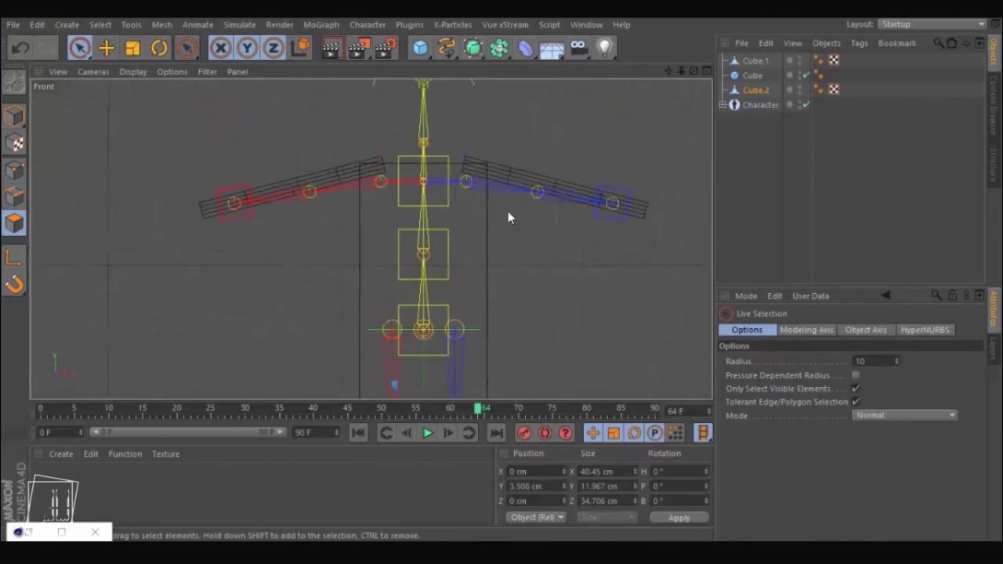
{"action": "left_click", "coordinate": [759, 105]}
{"action": "left_click", "coordinate": [723, 105]}
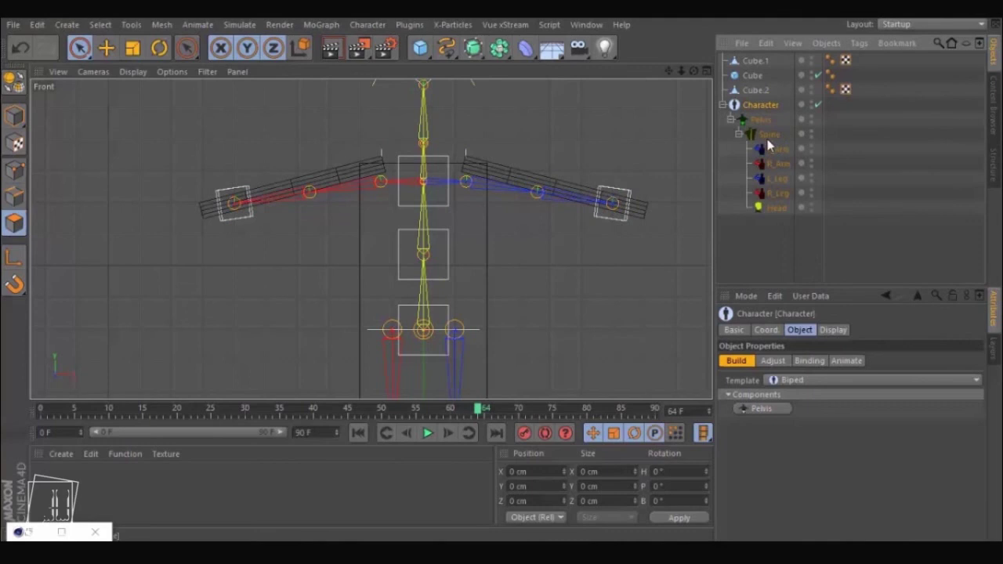
{"action": "left_click", "coordinate": [776, 361]}
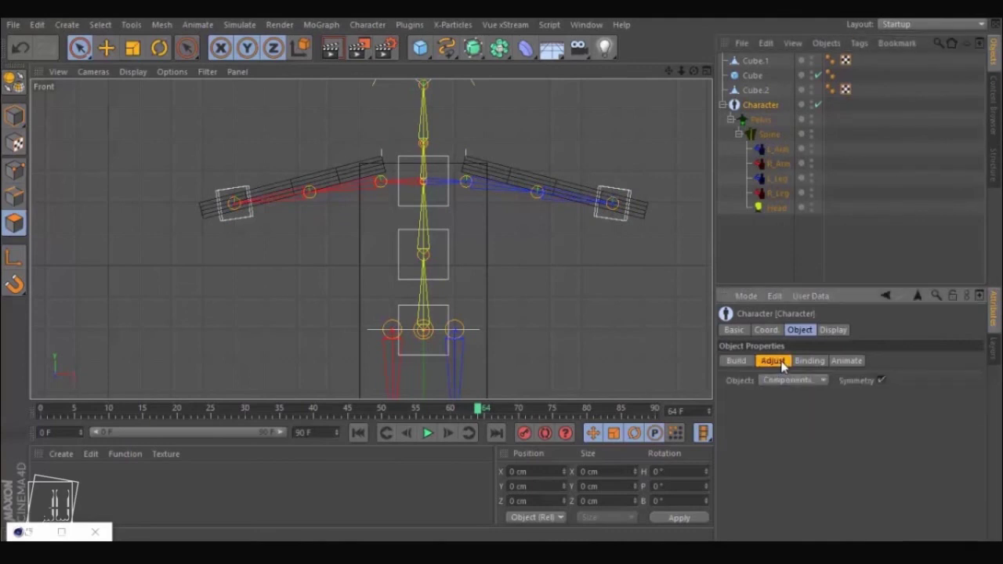
- Raise the left shoulder joint about 4.3 cm and lower the left wrist joint about 4 cm to fit the arm mesh, with Symmetry on
{"action": "left_click", "coordinate": [466, 181]}
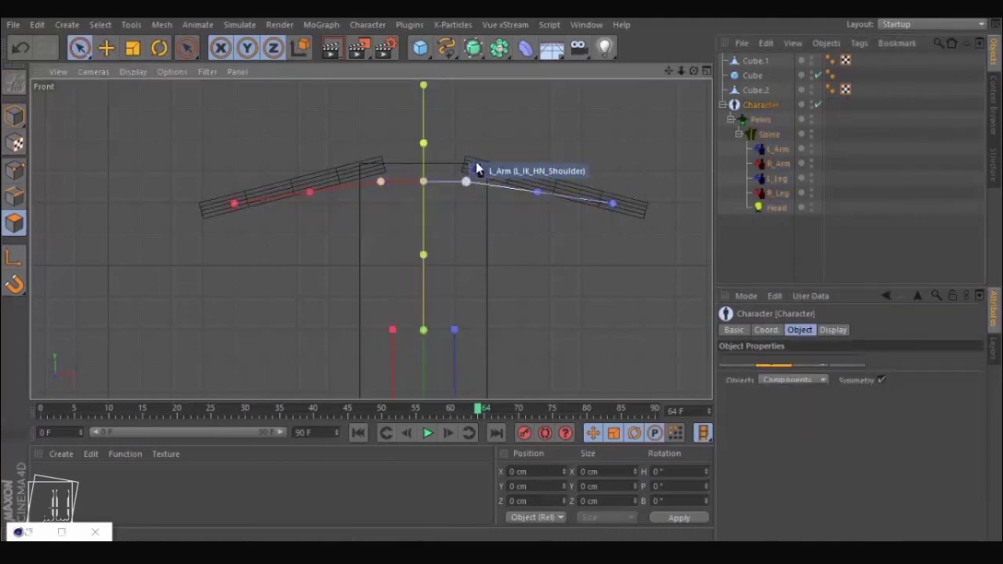
{"action": "left_click", "coordinate": [470, 175]}
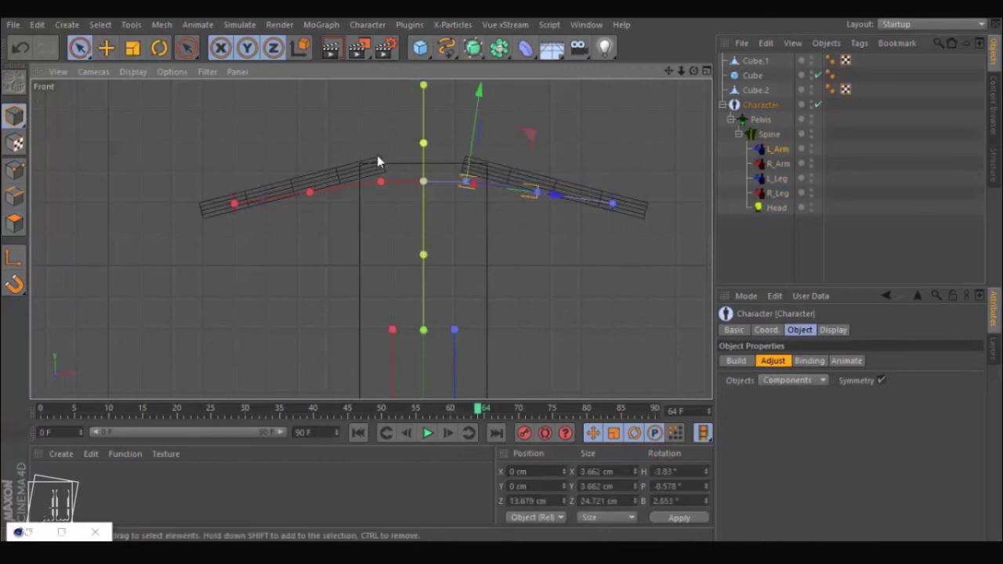
{"action": "left_click_drag", "start_coordinate": [479, 170], "coordinate": [477, 92]}
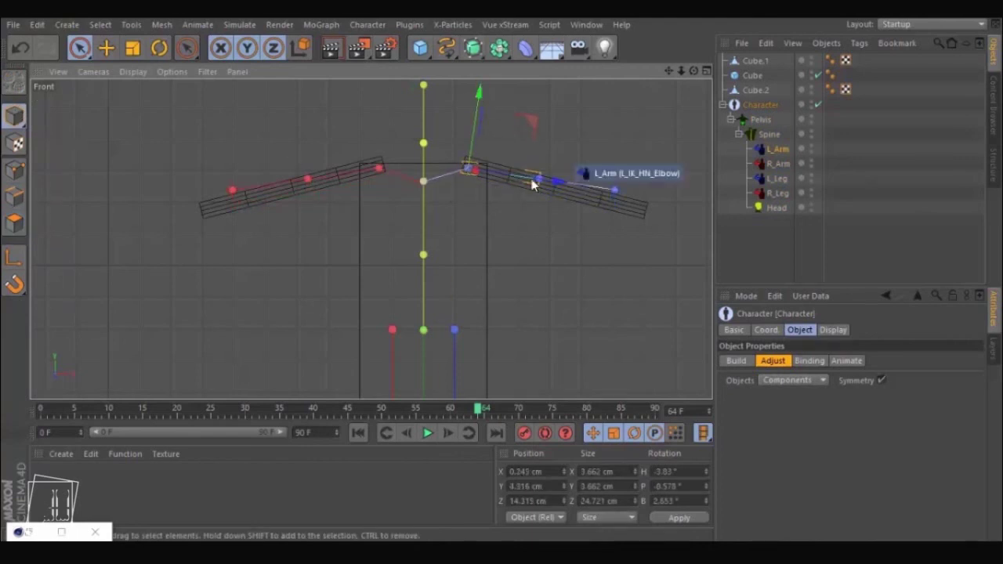
{"action": "left_click", "coordinate": [612, 190]}
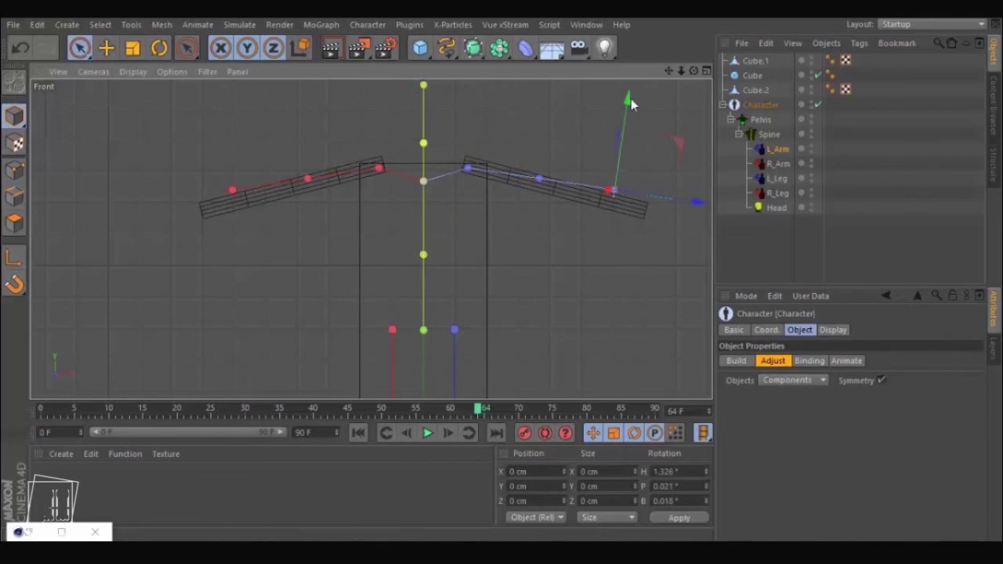
{"action": "left_click_drag", "start_coordinate": [631, 100], "coordinate": [651, 131]}
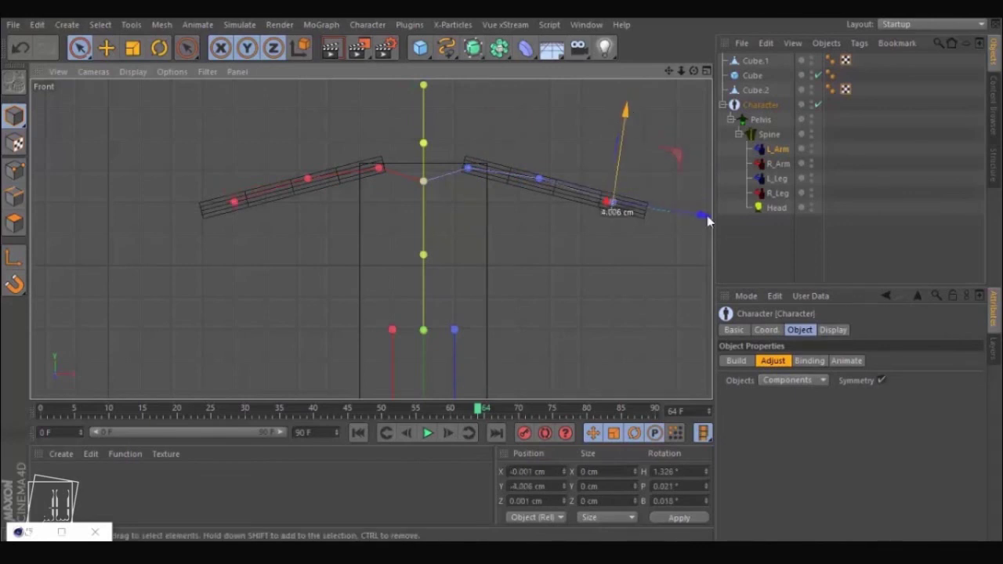
- Slide the left wrist joint outward along the arm mesh and move the left elbow joint out to a Z position of about 26.5 cm
{"action": "left_click_drag", "start_coordinate": [698, 214], "coordinate": [371, 240]}
{"action": "key", "text": "ctrl+z"}
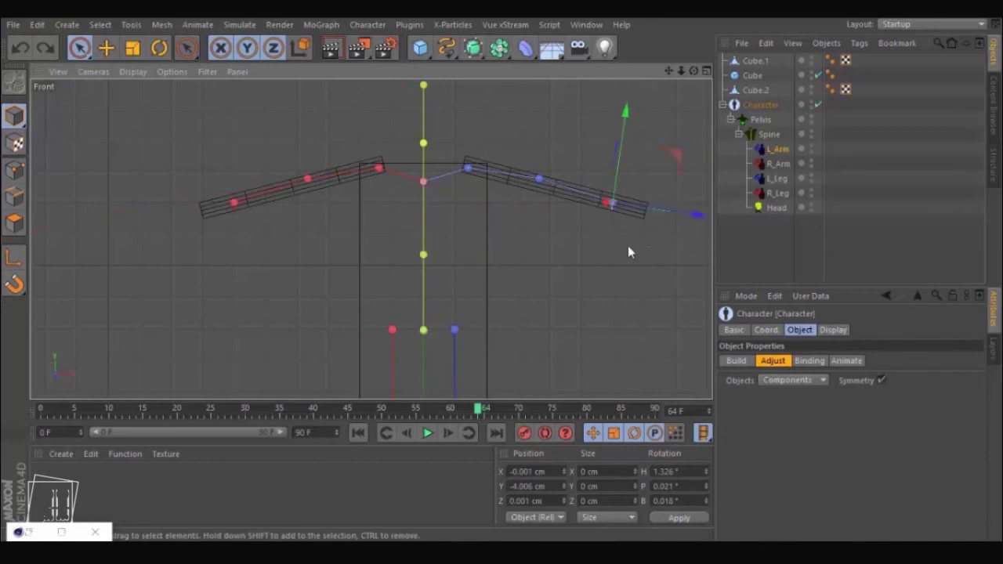
{"action": "middle_click_drag", "start_coordinate": [619, 247], "coordinate": [542, 257]}
{"action": "left_click_drag", "start_coordinate": [629, 223], "coordinate": [649, 229]}
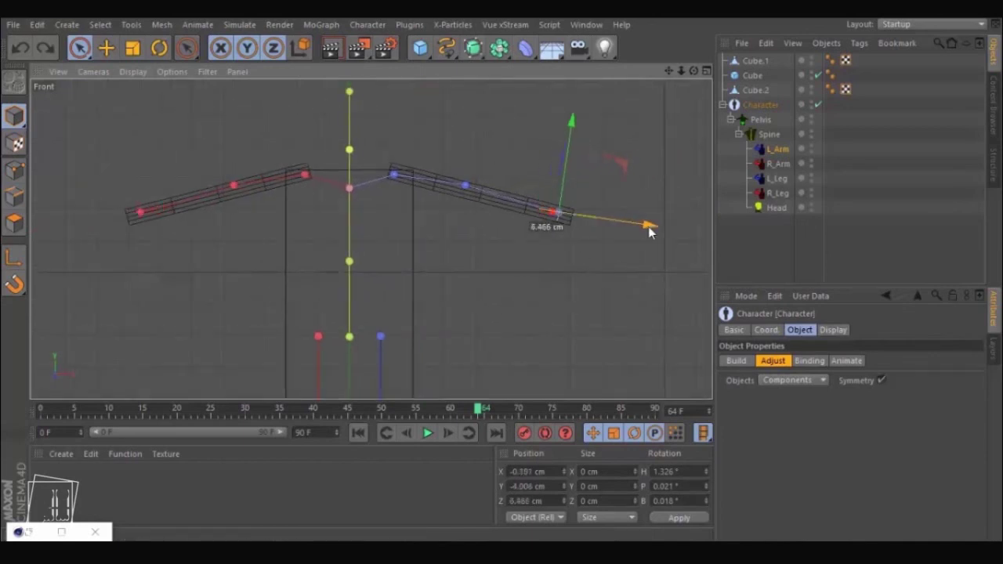
{"action": "left_click", "coordinate": [465, 185]}
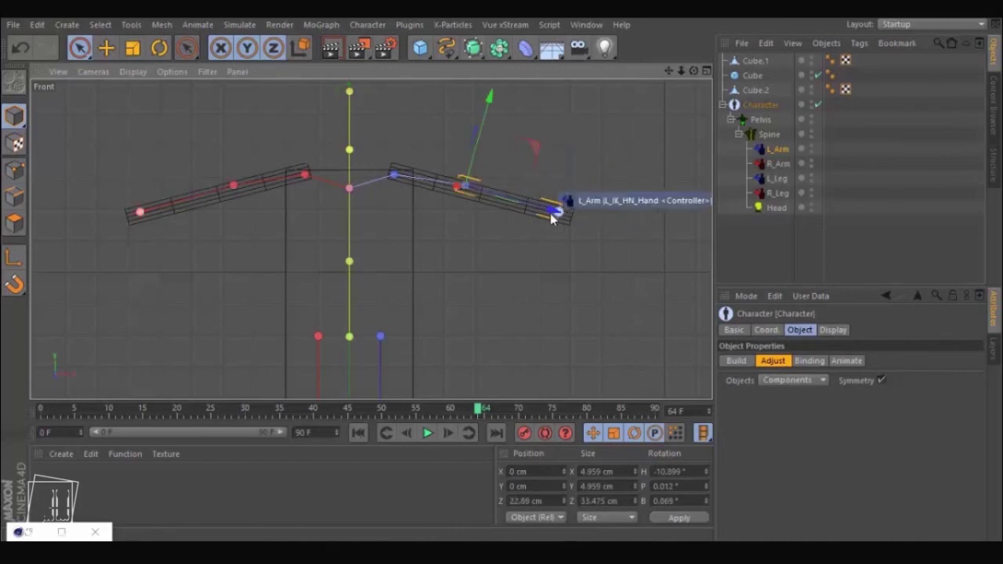
{"action": "left_click_drag", "start_coordinate": [553, 215], "coordinate": [569, 216]}
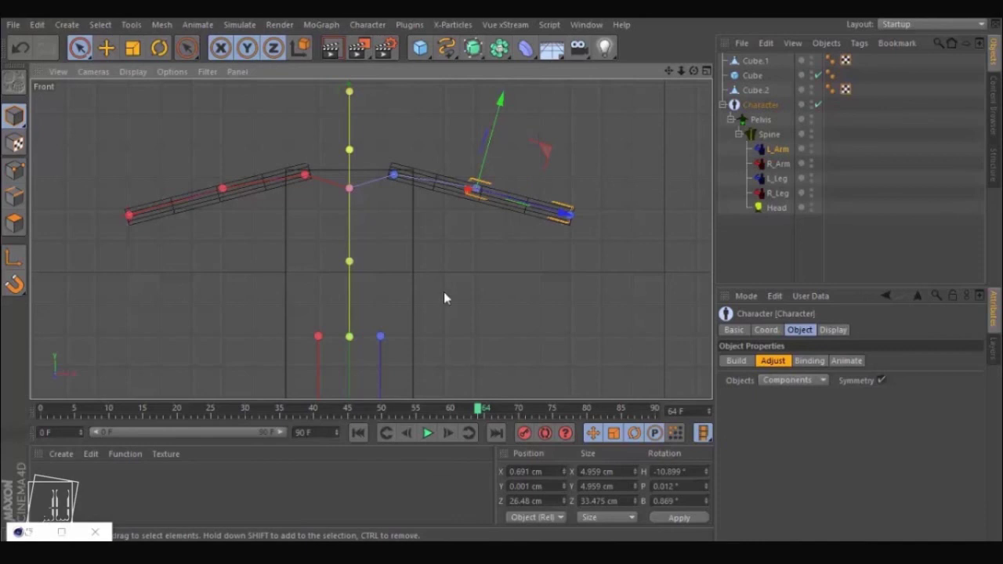
- Select the left toe joint, return to the Perspective view and put the Character object into Binding mode
{"action": "middle_click_drag", "start_coordinate": [440, 246], "coordinate": [439, 161], "text": "alt"}
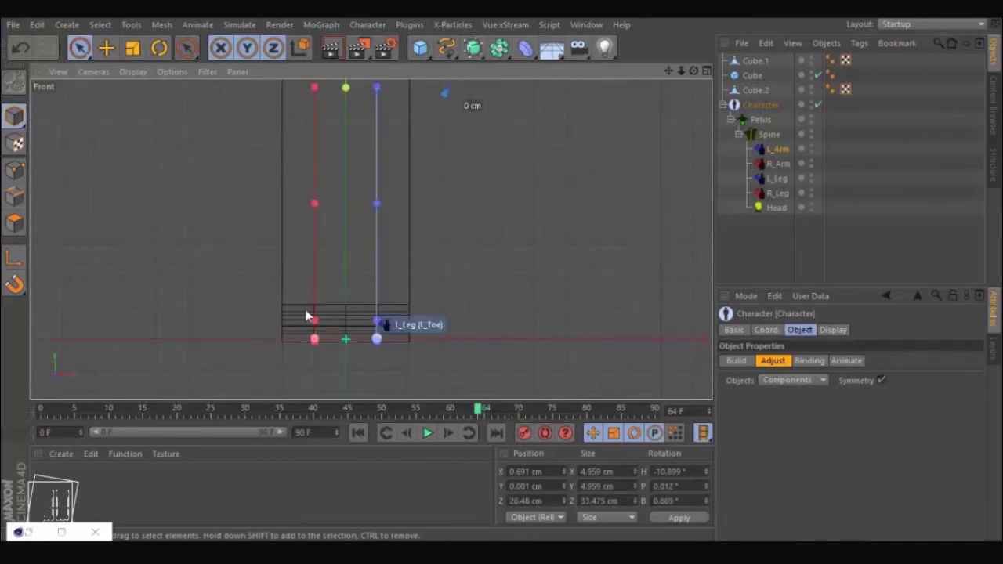
{"action": "left_click_drag", "start_coordinate": [378, 348], "coordinate": [462, 309]}
{"action": "middle_click", "coordinate": [462, 308]}
{"action": "key", "text": "F1"}
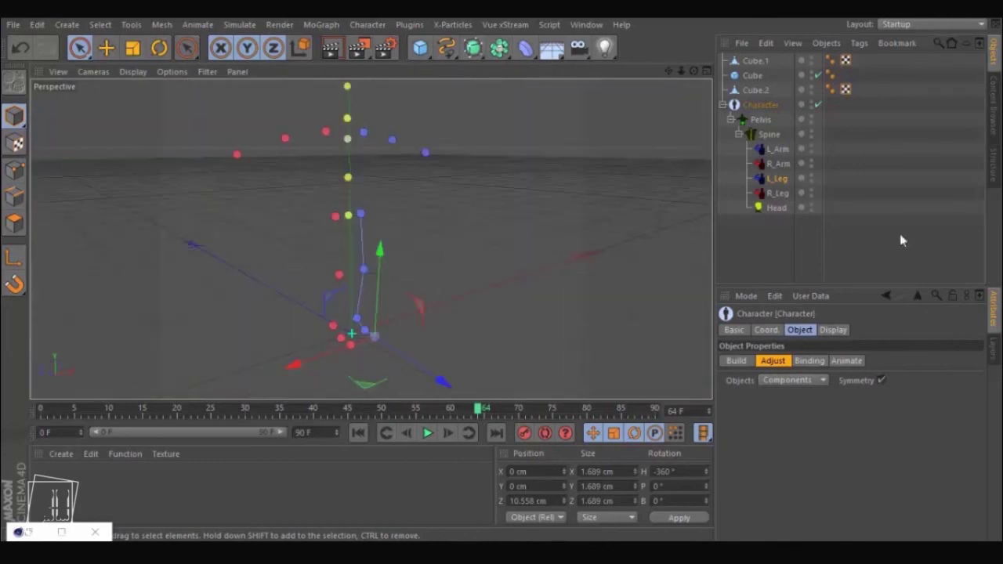
{"action": "left_click", "coordinate": [809, 360]}
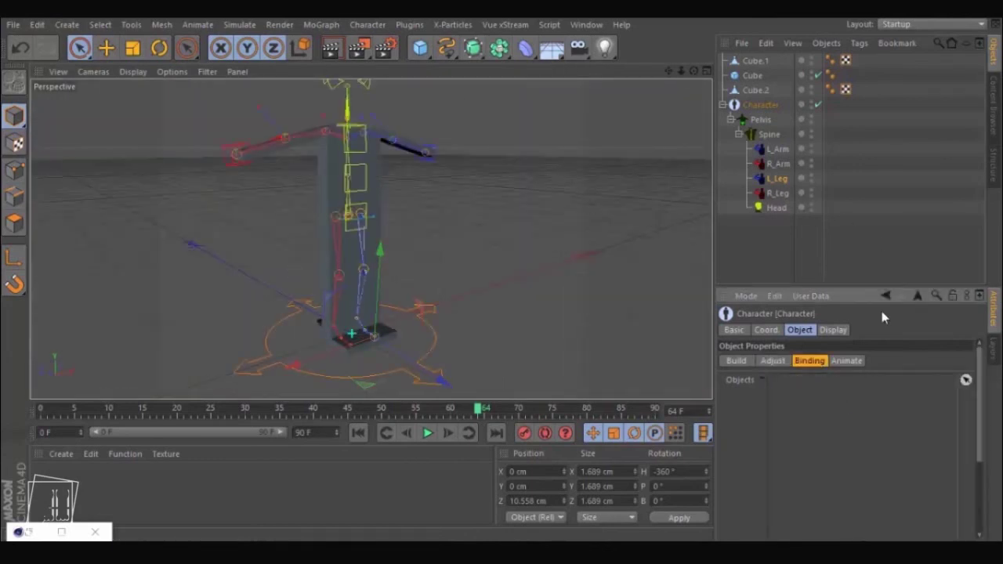
{"action": "left_click_drag", "start_coordinate": [980, 386], "coordinate": [992, 347]}
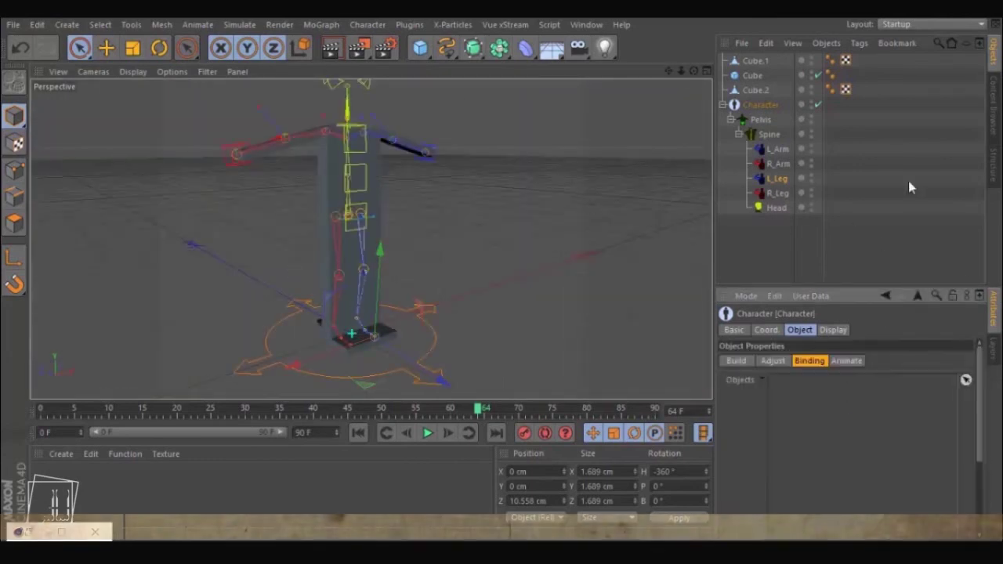
- Make the Cube body editable and select all three cube meshes
{"action": "left_click", "coordinate": [753, 77]}
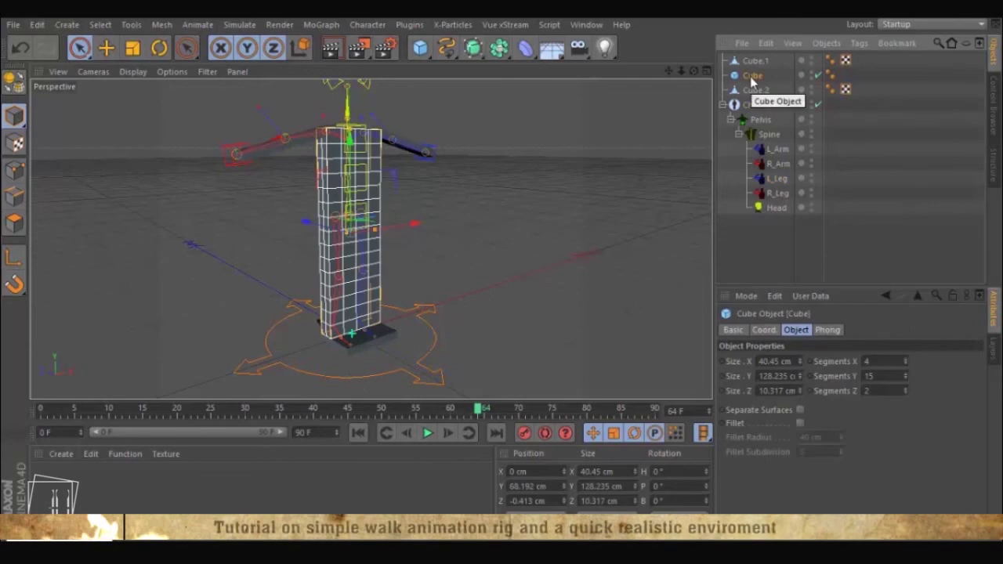
{"action": "key", "text": "c"}
{"action": "left_click", "coordinate": [754, 61]}
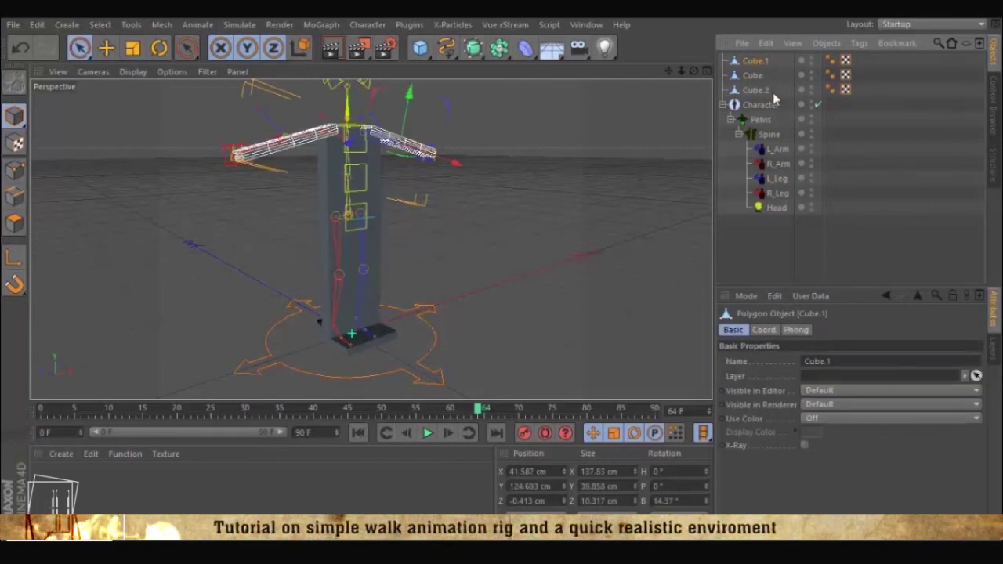
{"action": "left_click", "coordinate": [770, 91], "text": "shift"}
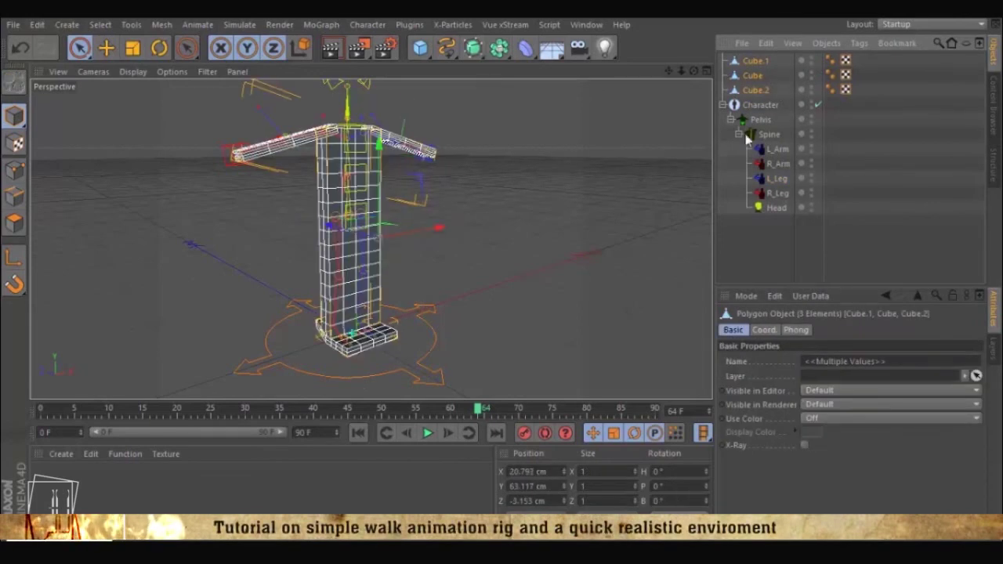
- Rename the Cube.1 arm mesh to "arm"
{"action": "left_click", "coordinate": [755, 63]}
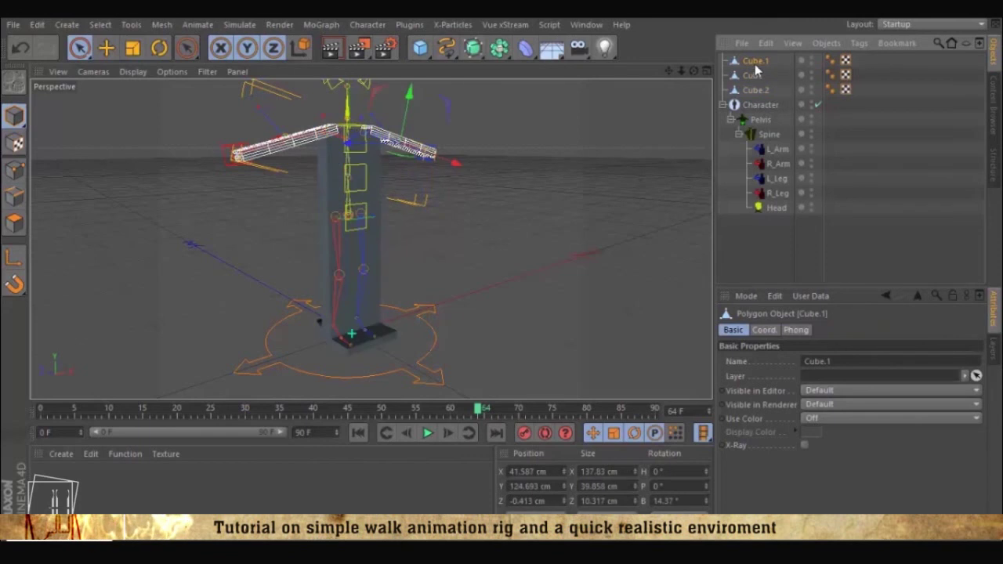
{"action": "double_click", "coordinate": [755, 62]}
{"action": "type", "text": "arm"}
{"action": "key", "text": "Return"}
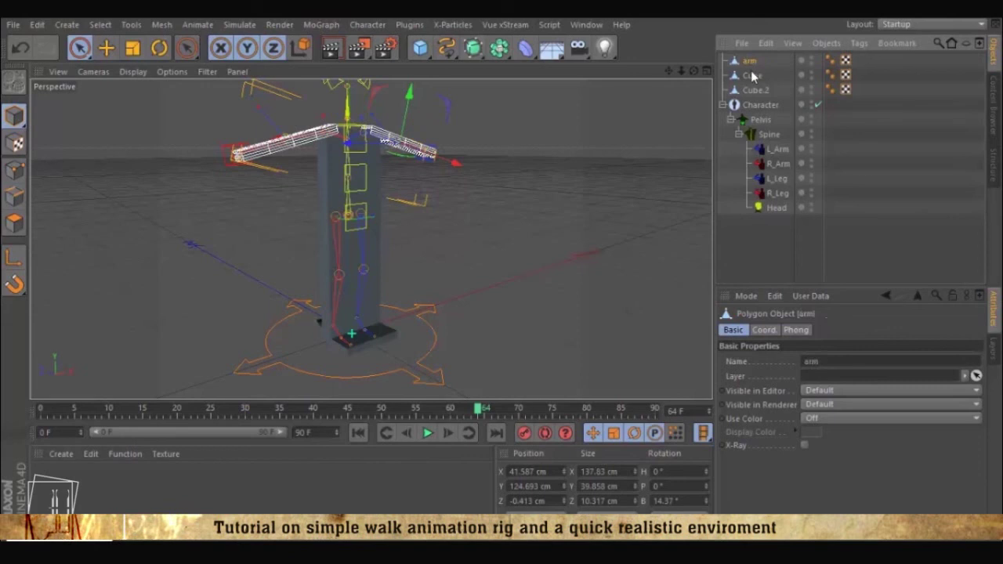
- Rename the Cube torso mesh to "body" and the Cube.2 foot mesh to "feets"
{"action": "left_click", "coordinate": [757, 78]}
{"action": "double_click", "coordinate": [756, 76]}
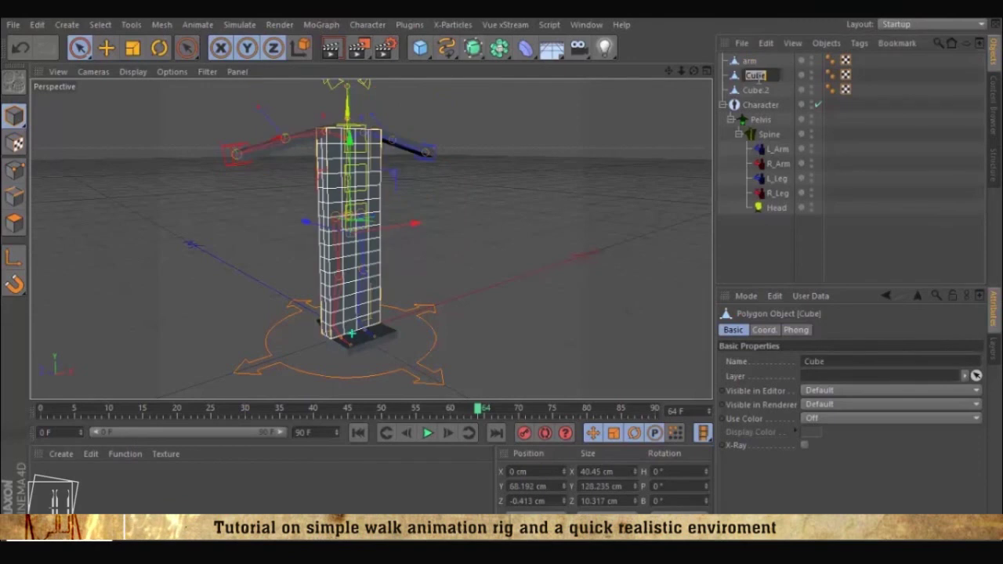
{"action": "type", "text": "b"}
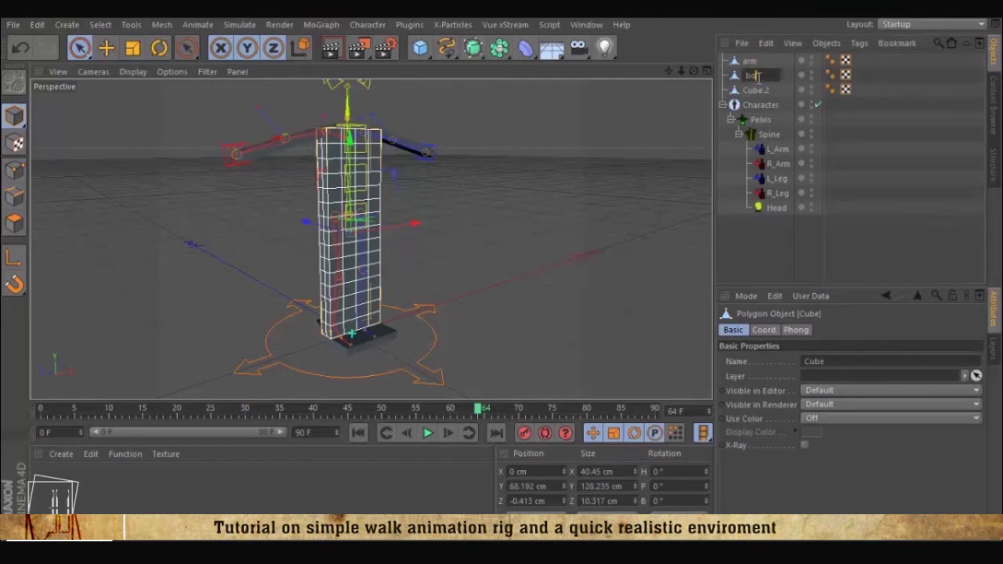
{"action": "type", "text": "ody"}
{"action": "key", "text": "Return"}
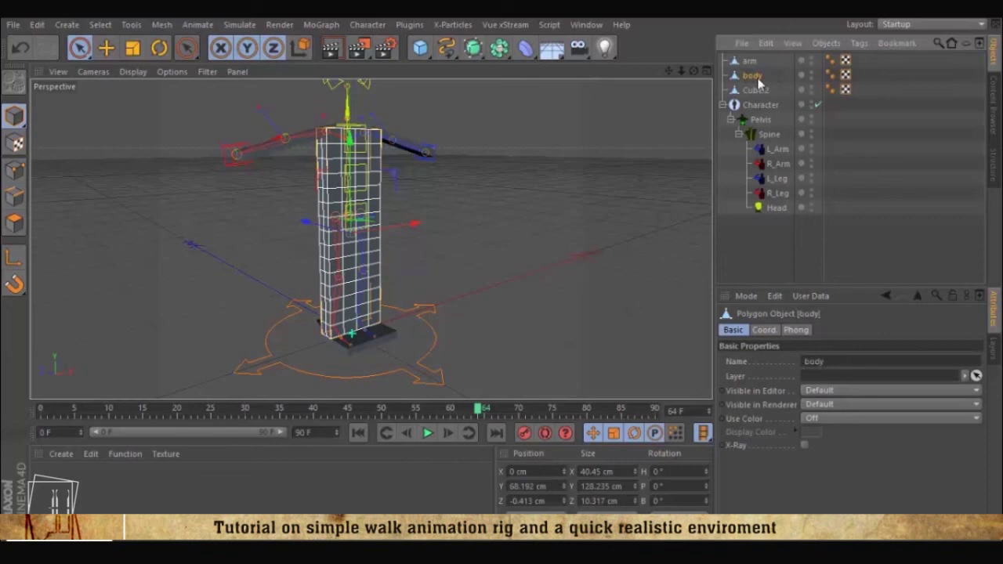
{"action": "double_click", "coordinate": [760, 91]}
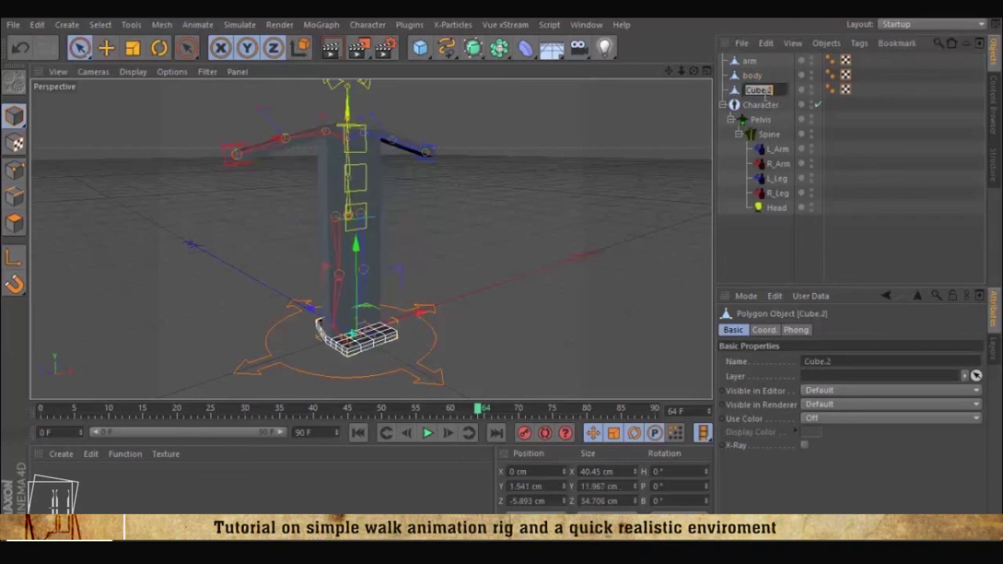
{"action": "type", "text": "feets"}
{"action": "key", "text": "Return"}
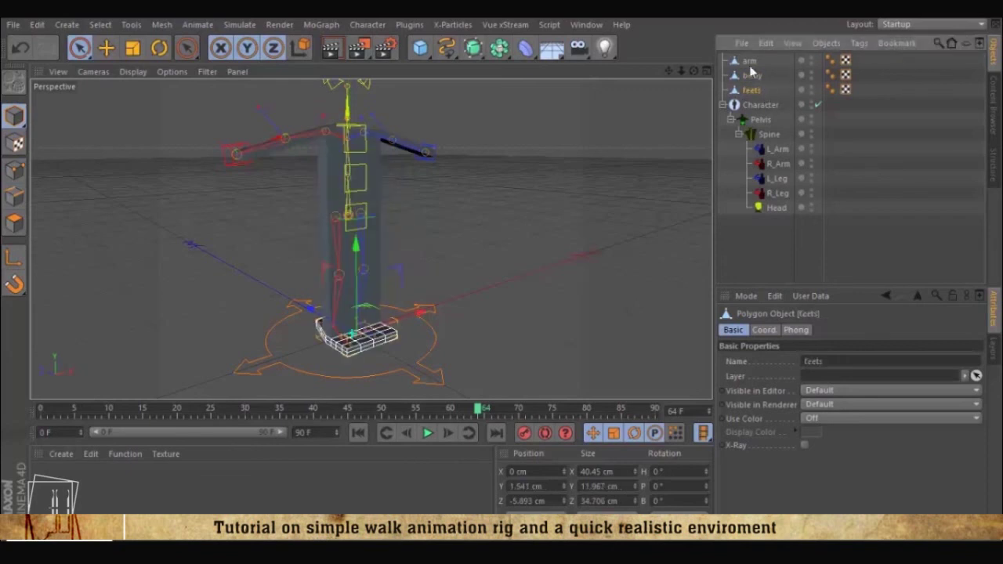
- Lock the Character object's attributes and add the arm, body and feets meshes as its binding objects
{"action": "left_click", "coordinate": [748, 63], "text": "shift"}
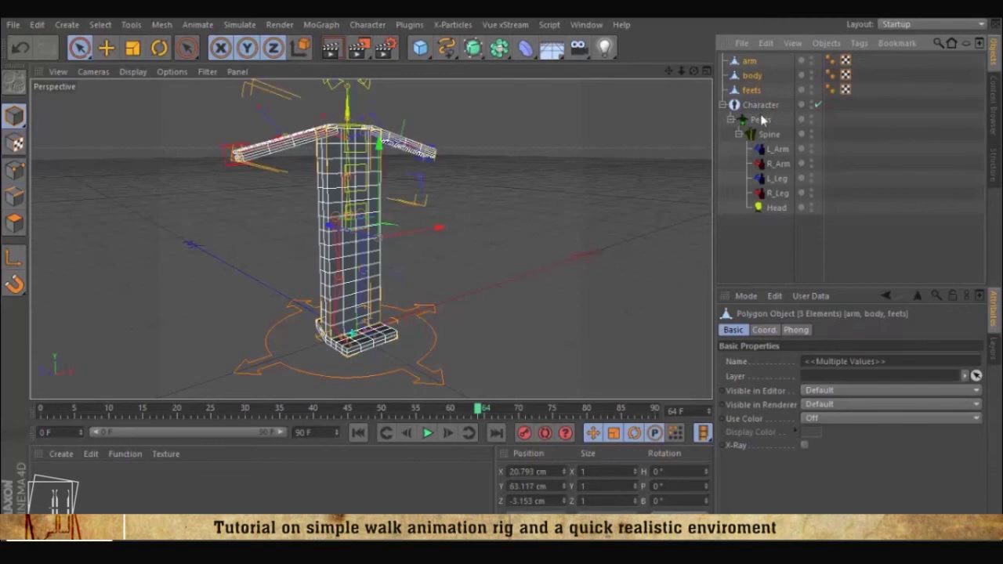
{"action": "left_click", "coordinate": [759, 106]}
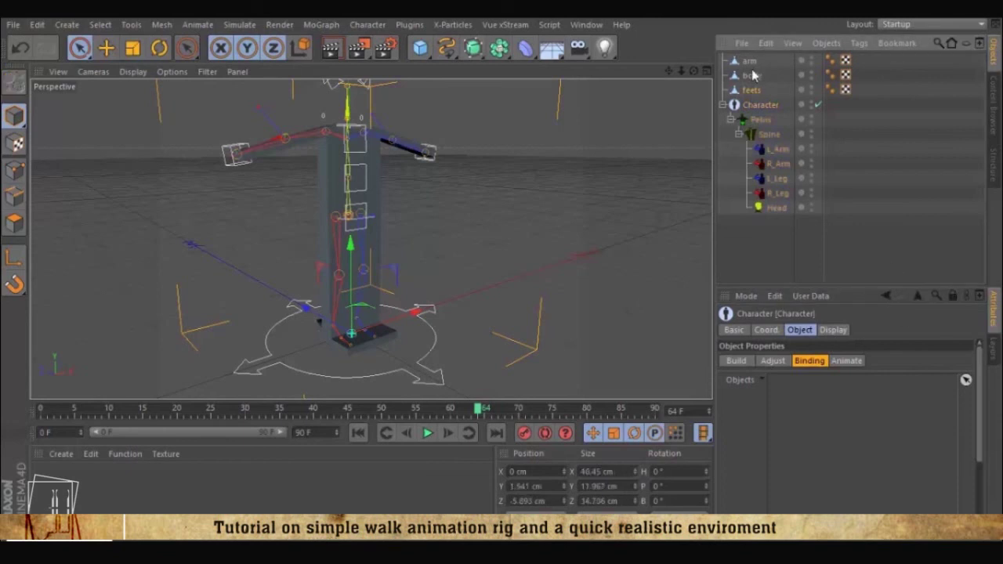
{"action": "left_click_drag", "start_coordinate": [752, 90], "coordinate": [843, 413]}
{"action": "left_click_drag", "start_coordinate": [978, 376], "coordinate": [978, 350]}
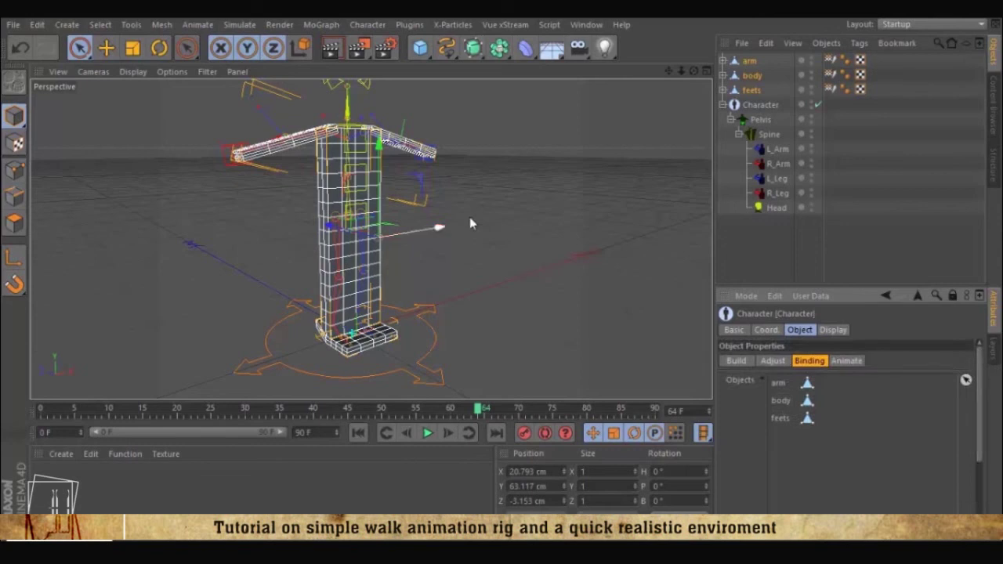
- Put the Character into Animate mode, add a walk and select its CMotion object
{"action": "left_click", "coordinate": [847, 362]}
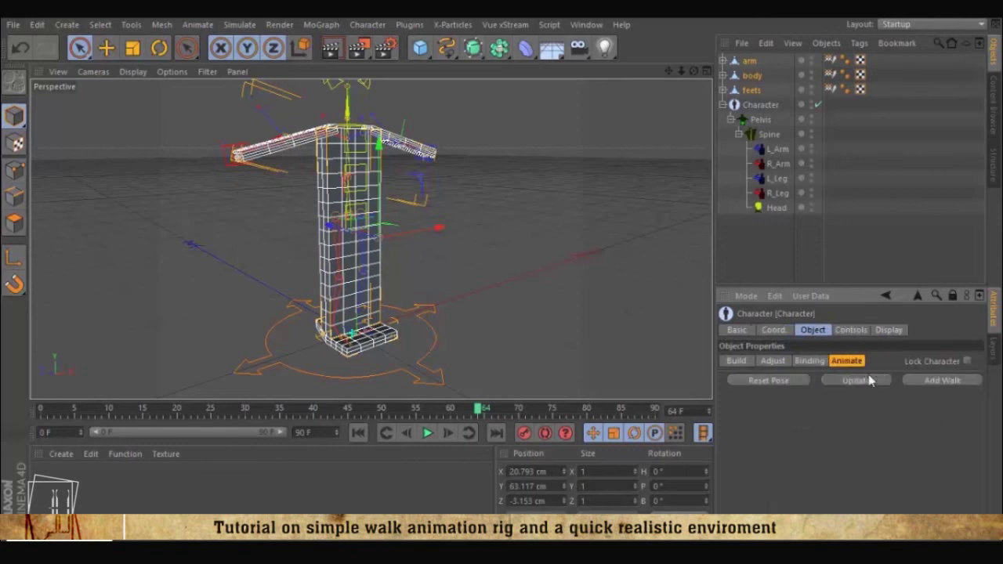
{"action": "left_click", "coordinate": [929, 382]}
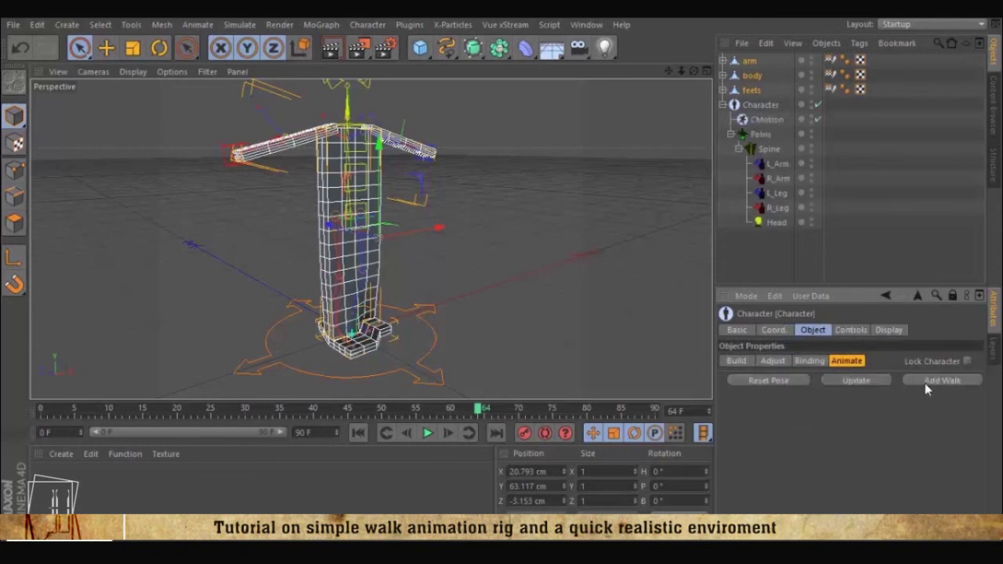
{"action": "left_click", "coordinate": [773, 121]}
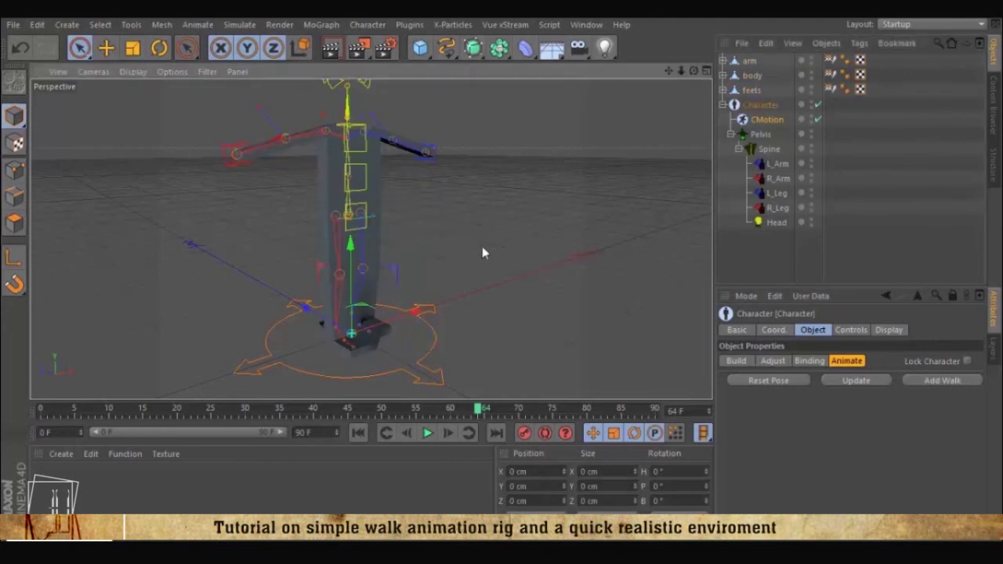
- Play the walk animation from the first frame, stop it and return to frame 0
{"action": "left_click_drag", "start_coordinate": [467, 257], "coordinate": [371, 393], "text": "alt"}
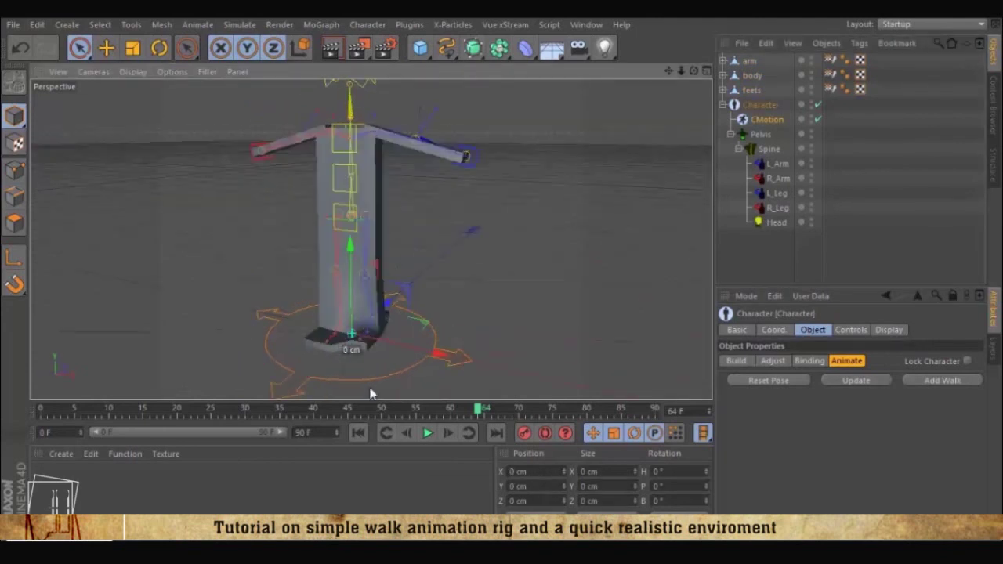
{"action": "left_click", "coordinate": [362, 434]}
{"action": "left_click", "coordinate": [427, 433]}
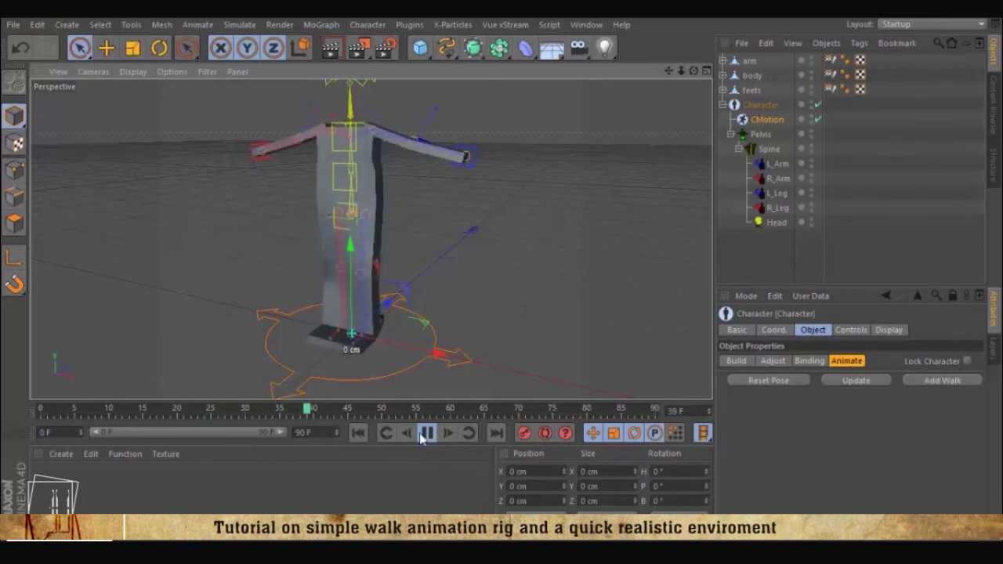
{"action": "left_click", "coordinate": [428, 434]}
{"action": "left_click", "coordinate": [358, 433]}
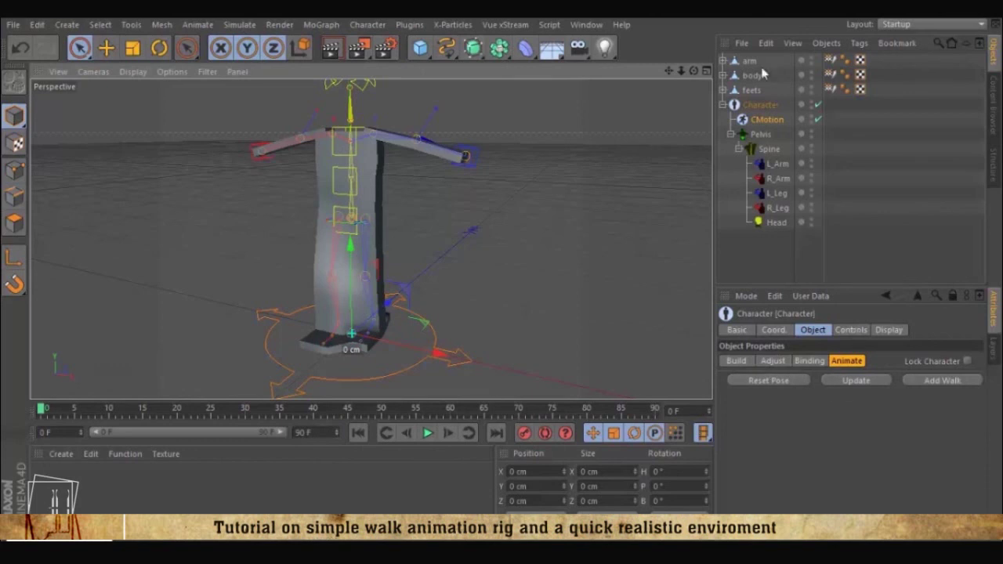
{"action": "left_click", "coordinate": [766, 330]}
{"action": "left_click", "coordinate": [822, 330]}
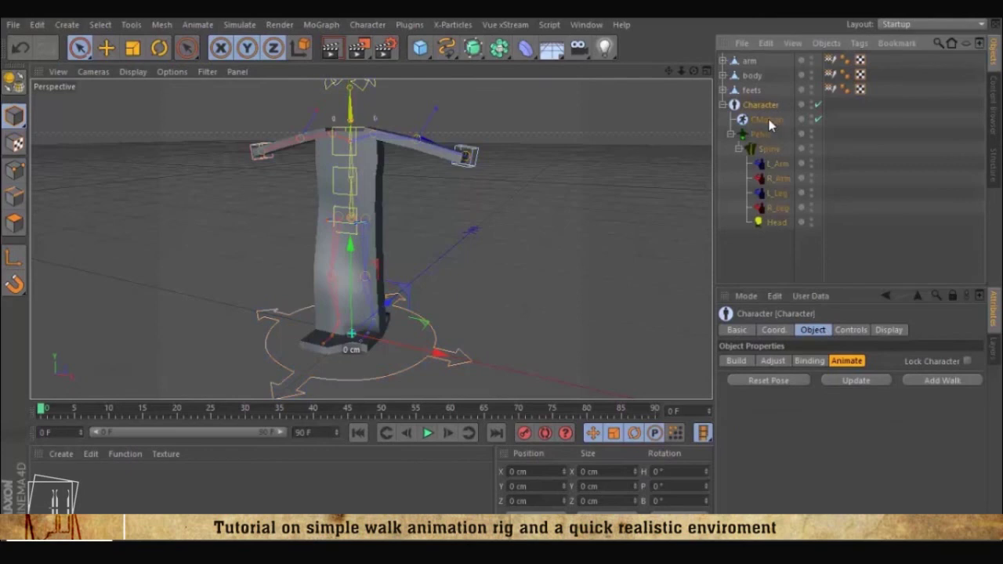
{"action": "left_click", "coordinate": [852, 333]}
{"action": "left_click", "coordinate": [889, 333]}
{"action": "left_click", "coordinate": [852, 330]}
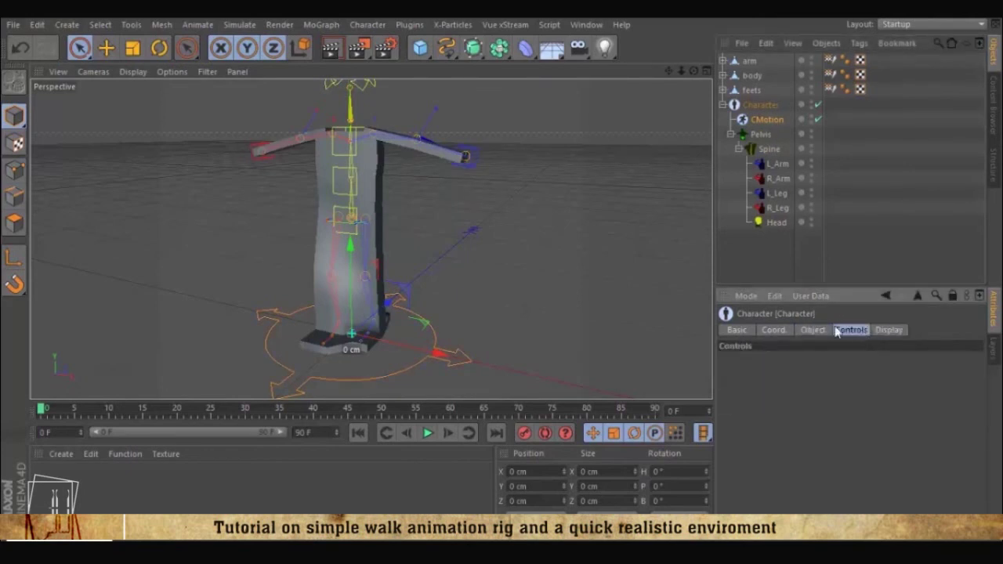
{"action": "left_click", "coordinate": [815, 330]}
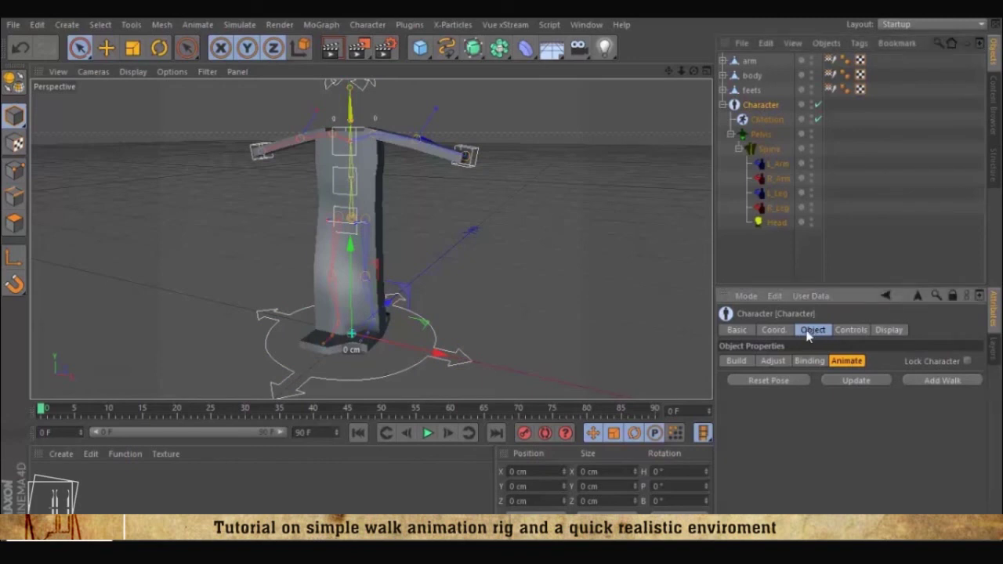
- Unlock the attributes, set the CMotion object's Stride to 78 cm and preview the walk
{"action": "left_click", "coordinate": [762, 121]}
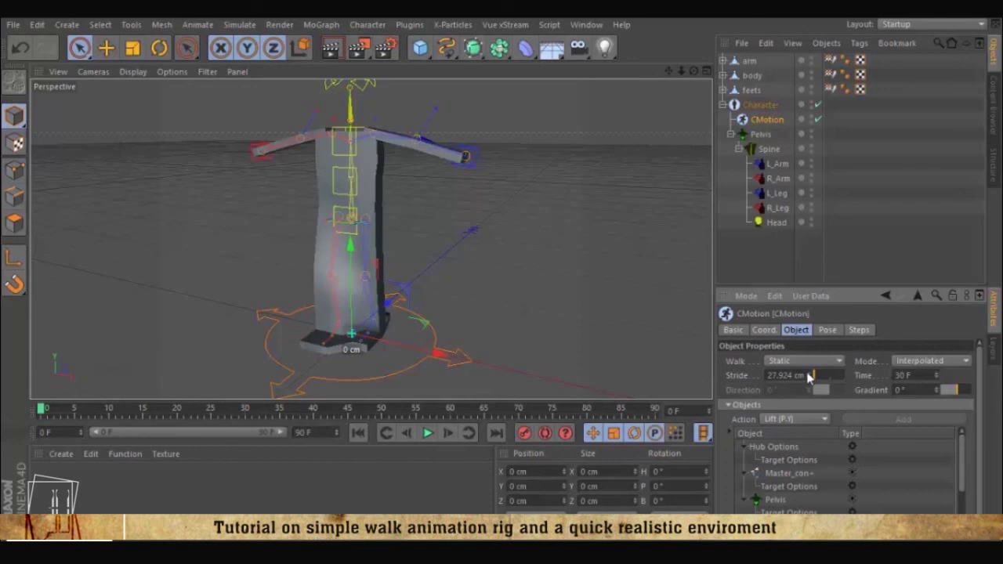
{"action": "left_click_drag", "start_coordinate": [815, 377], "coordinate": [816, 377]}
{"action": "left_click", "coordinate": [427, 435]}
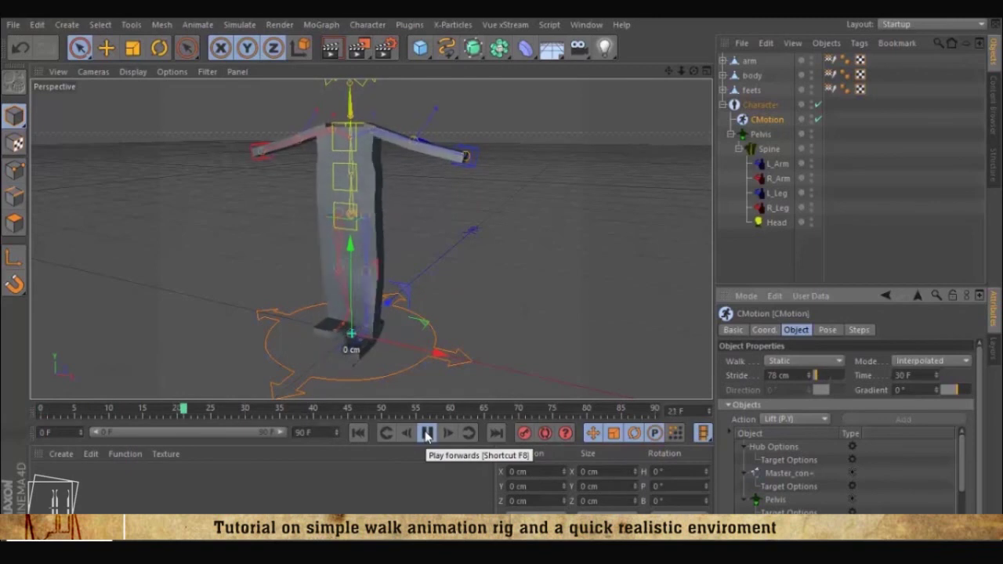
{"action": "left_click", "coordinate": [427, 435]}
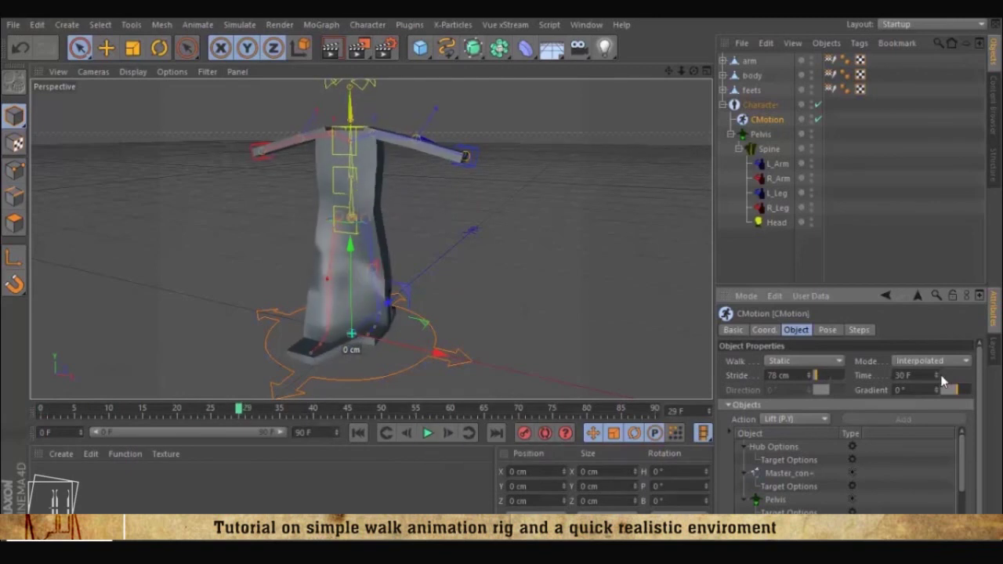
- Try a CMotion Time of 55 F and preview the walk
{"action": "left_click_drag", "start_coordinate": [937, 377], "coordinate": [959, 376]}
{"action": "left_click", "coordinate": [427, 435]}
{"action": "left_click", "coordinate": [427, 433]}
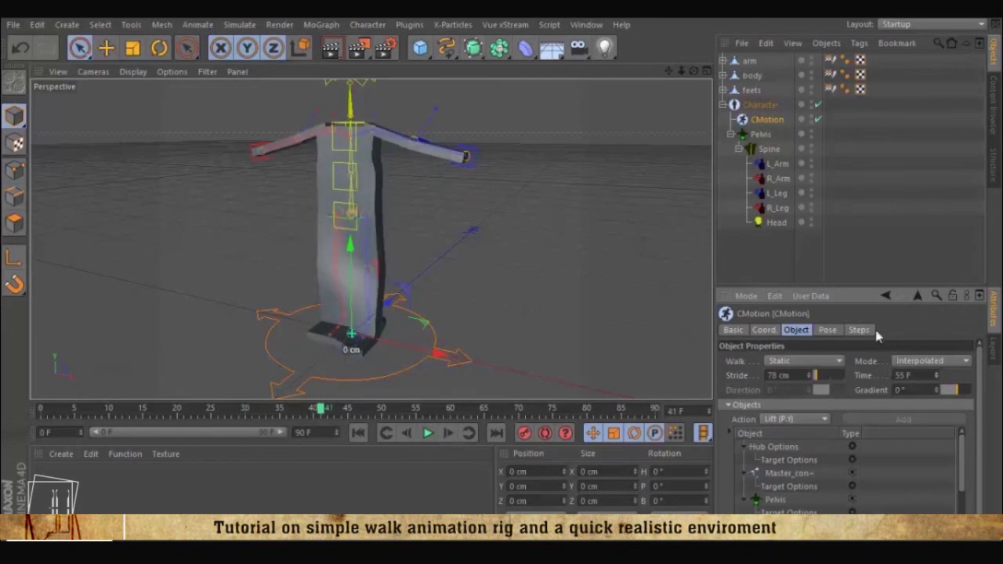
- Set the CMotion object's Time to 14 F and play the walk
{"action": "left_click_drag", "start_coordinate": [936, 378], "coordinate": [874, 378]}
{"action": "left_click", "coordinate": [427, 434]}
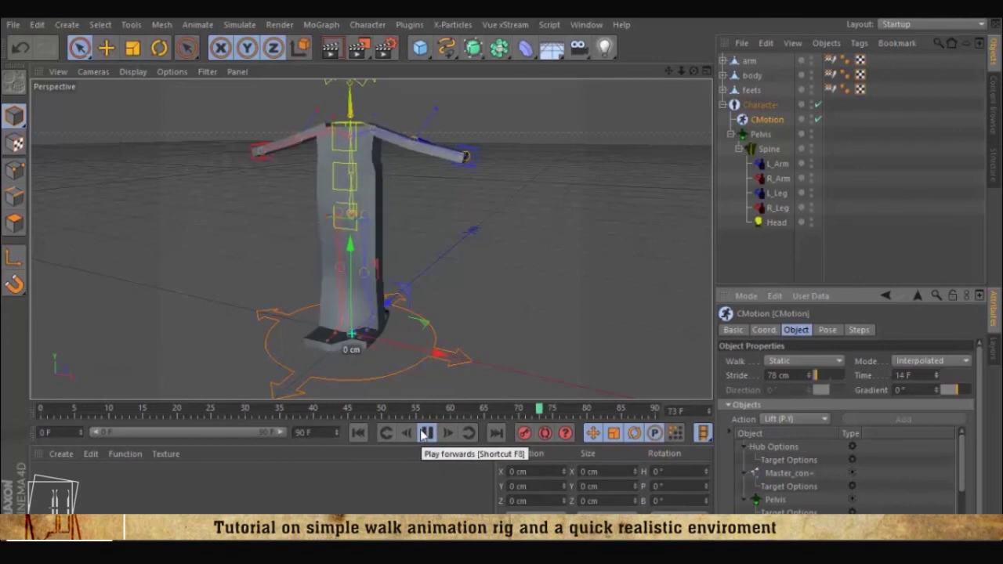
- Try the walk with a CMotion Time of 12 F, and set the Time to 16 F
{"action": "left_click", "coordinate": [428, 434]}
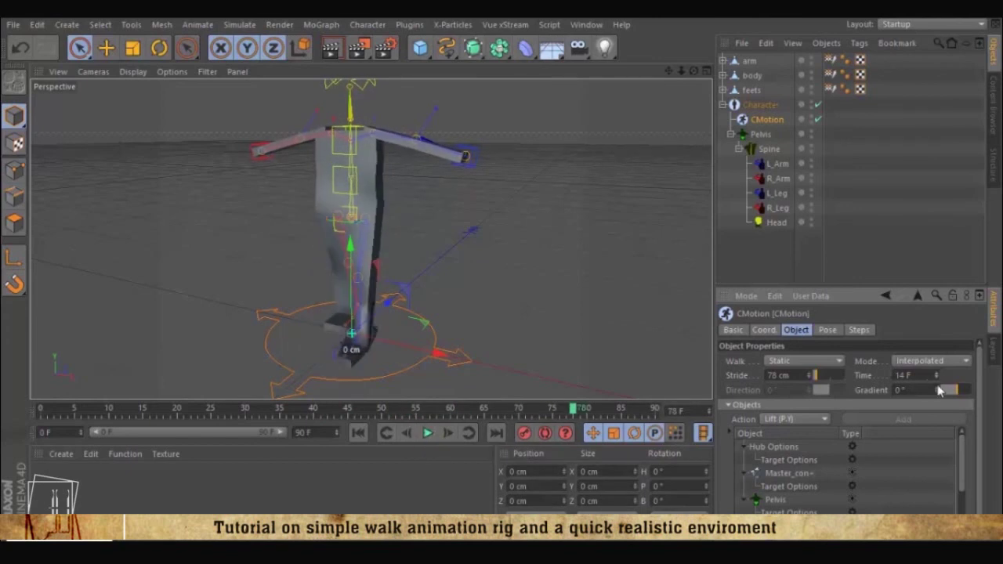
{"action": "left_click_drag", "start_coordinate": [937, 379], "coordinate": [934, 377]}
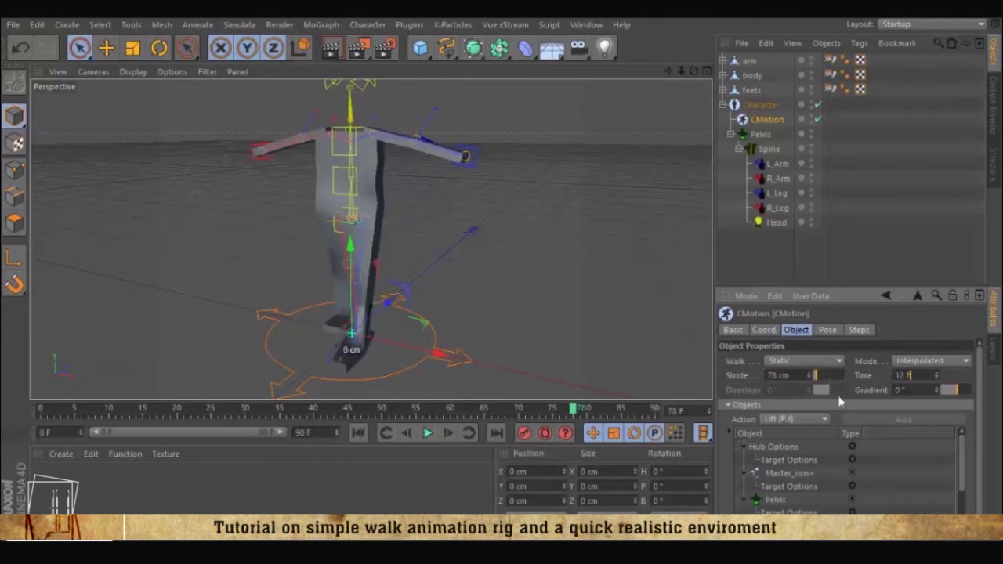
{"action": "left_click", "coordinate": [428, 434]}
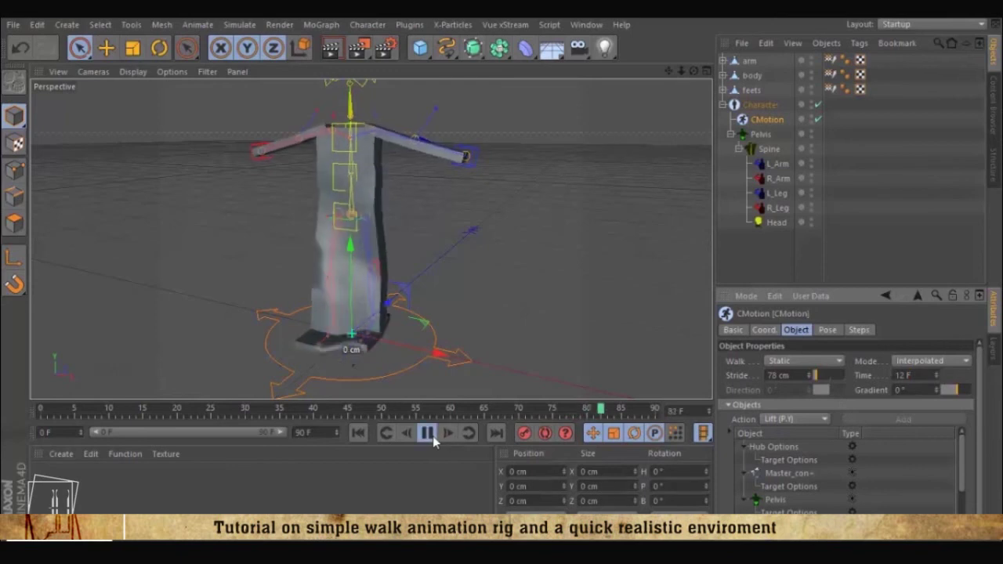
{"action": "left_click", "coordinate": [429, 435]}
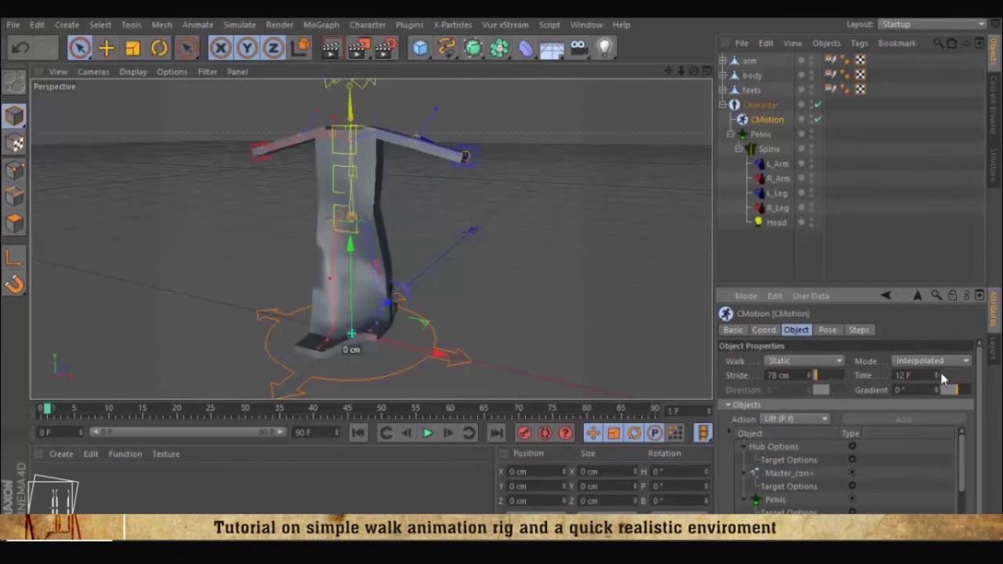
{"action": "left_click_drag", "start_coordinate": [937, 377], "coordinate": [940, 378]}
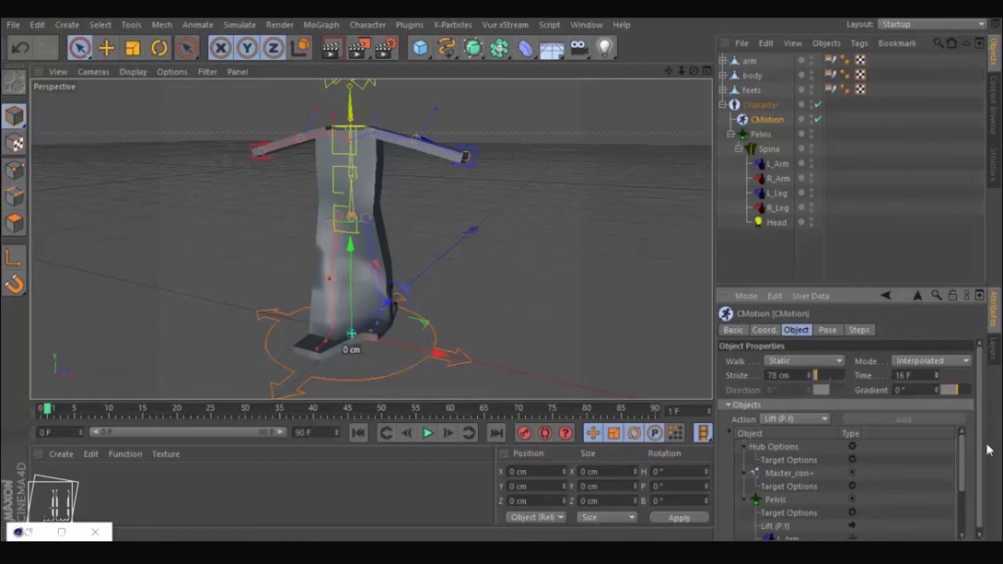
- Examine the L_Arm and R_Arm entries in the CMotion object list, including their Phase and position settings
{"action": "left_click_drag", "start_coordinate": [965, 453], "coordinate": [871, 488]}
{"action": "left_click", "coordinate": [787, 483]}
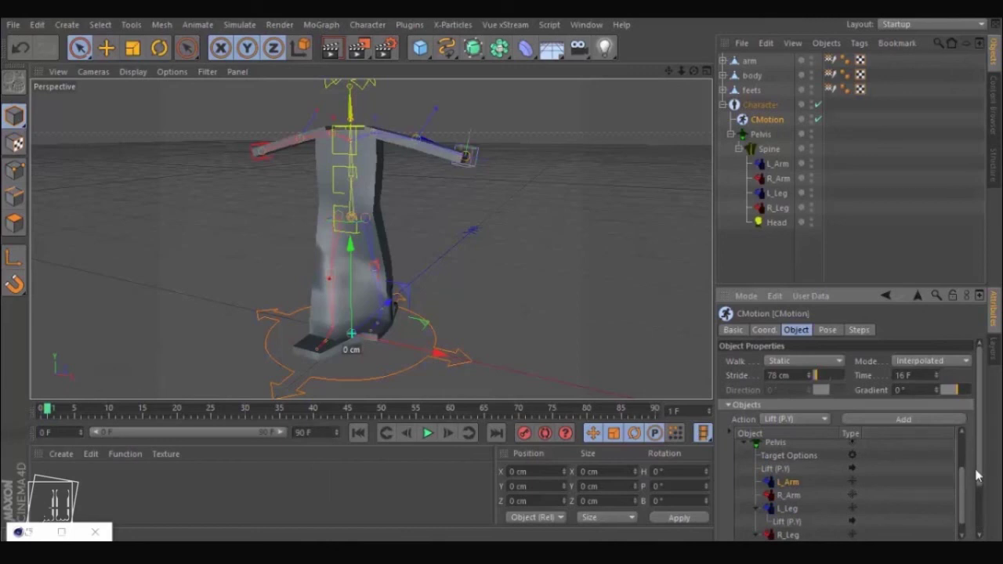
{"action": "left_click_drag", "start_coordinate": [962, 474], "coordinate": [964, 500]}
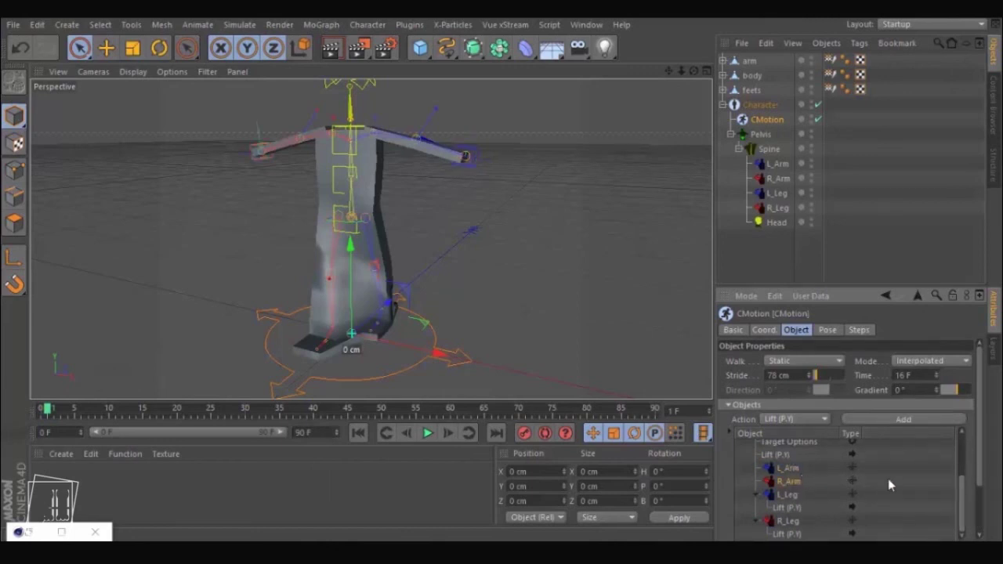
{"action": "left_click_drag", "start_coordinate": [964, 500], "coordinate": [976, 524]}
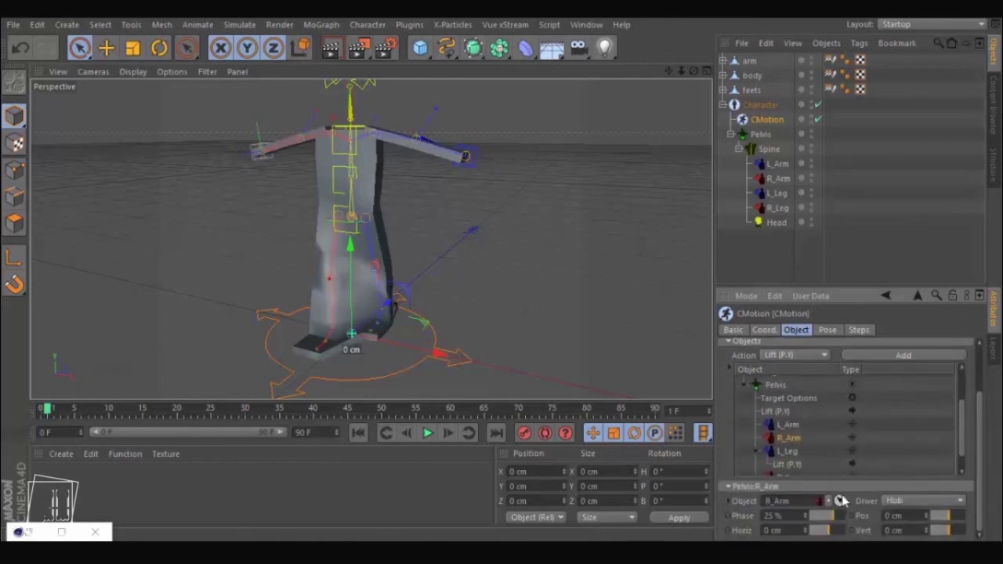
{"action": "mouse_move", "coordinate": [832, 523]}
{"action": "left_mouse_down"}
{"action": "mouse_move", "coordinate": [819, 525]}
{"action": "mouse_move", "coordinate": [836, 526]}
{"action": "left_mouse_up"}
{"action": "left_click", "coordinate": [788, 425]}
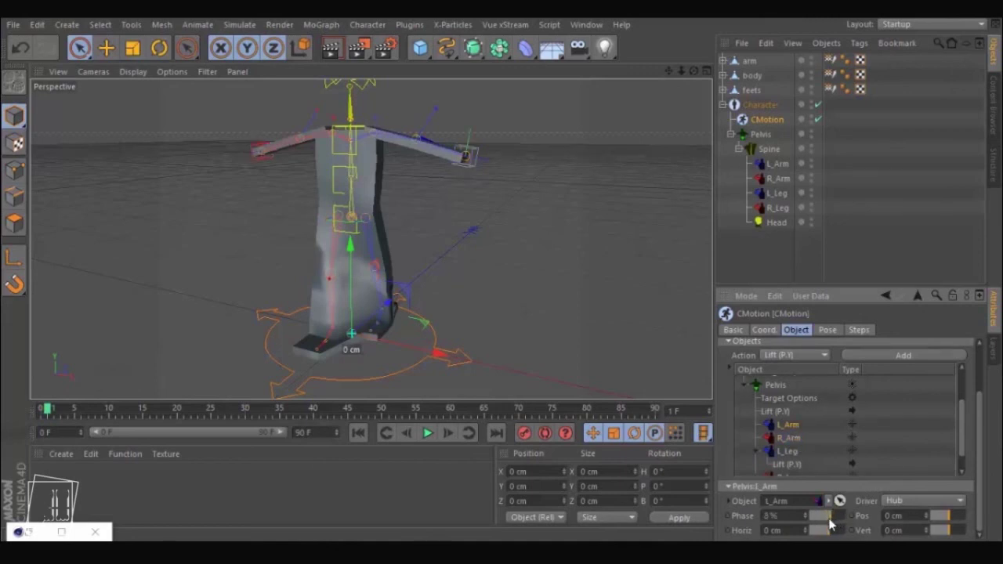
{"action": "mouse_move", "coordinate": [961, 523]}
{"action": "left_mouse_down"}
{"action": "mouse_move", "coordinate": [940, 520]}
{"action": "mouse_move", "coordinate": [955, 521]}
{"action": "left_mouse_up"}
- Inspect the arm mesh and the arm controllers, clear the selection and collapse the Character hierarchy
{"action": "left_click", "coordinate": [468, 155]}
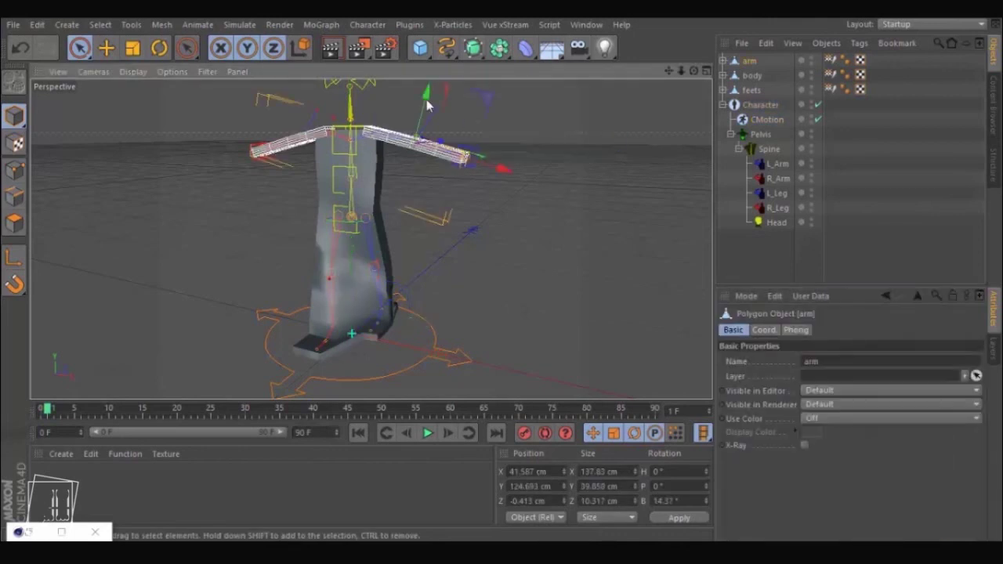
{"action": "left_click", "coordinate": [779, 167]}
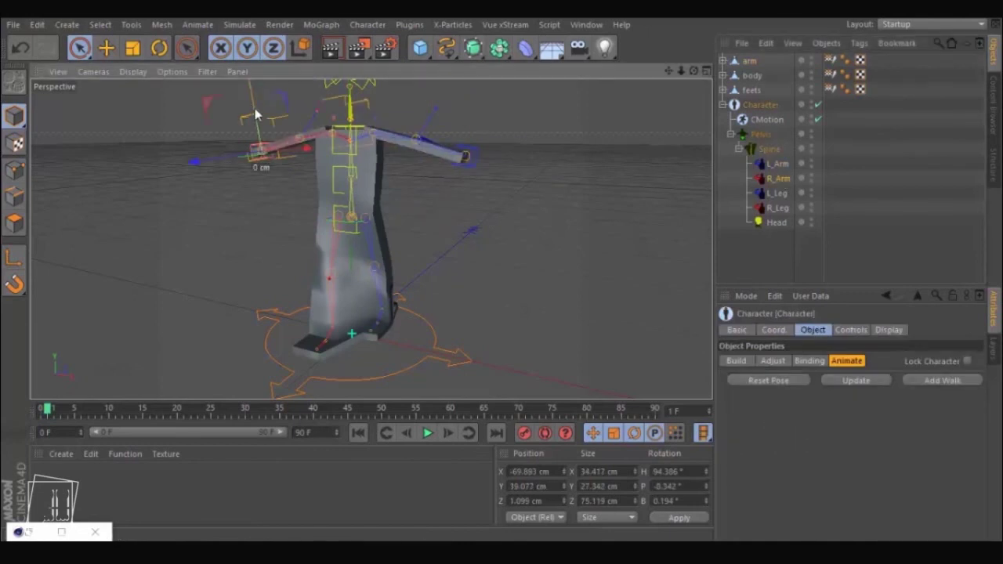
{"action": "left_click", "coordinate": [762, 256]}
{"action": "left_click", "coordinate": [722, 105]}
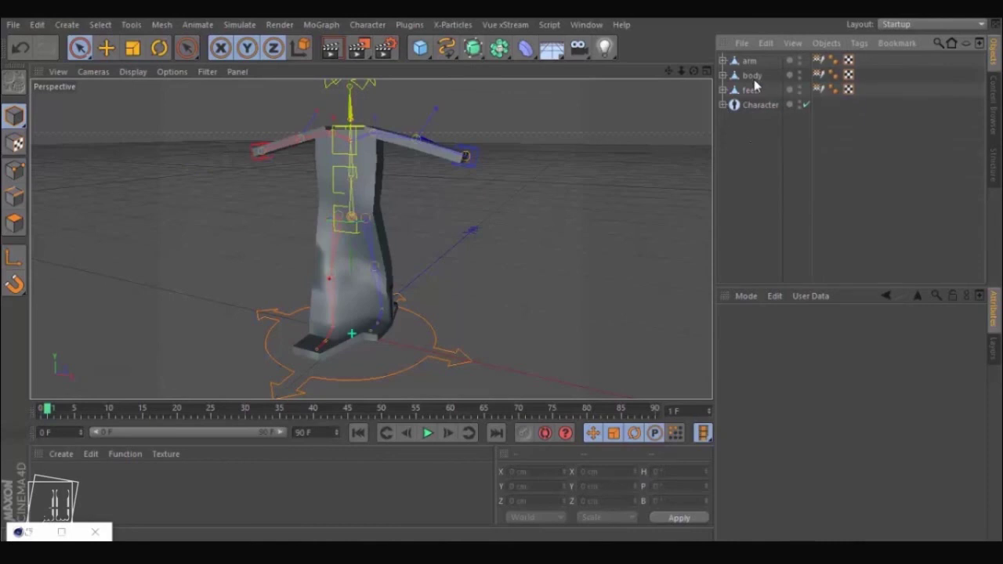
- Add a Floor object under the character and create a new material, opening it for editing
{"action": "mouse_move", "coordinate": [244, 270]}
{"action": "left_mouse_down", "text": "alt"}
{"action": "mouse_move", "coordinate": [410, 255]}
{"action": "mouse_move", "coordinate": [587, 264]}
{"action": "mouse_move", "coordinate": [589, 277]}
{"action": "mouse_move", "coordinate": [365, 264]}
{"action": "mouse_move", "coordinate": [439, 259]}
{"action": "left_mouse_up", "text": "alt"}
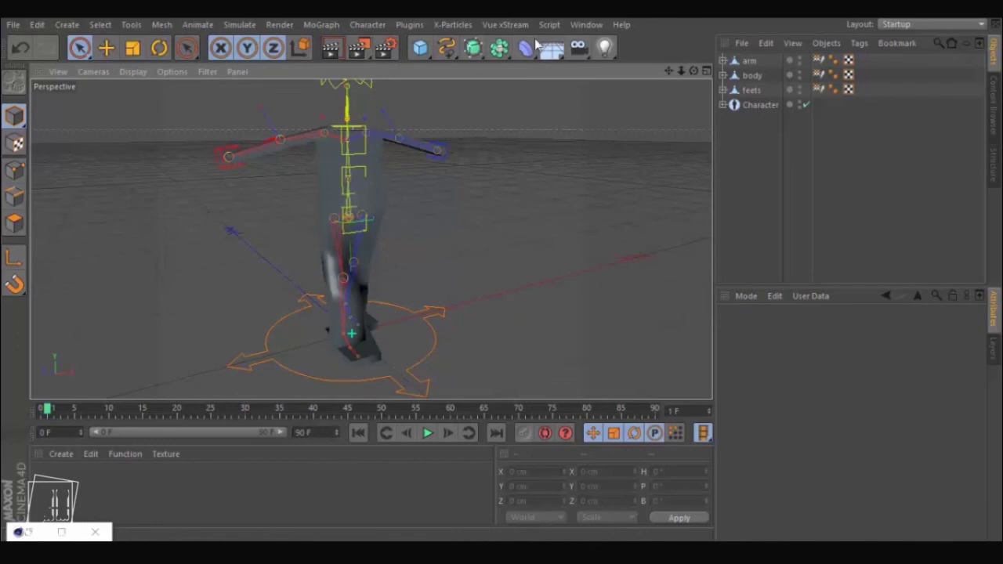
{"action": "left_click", "coordinate": [552, 49]}
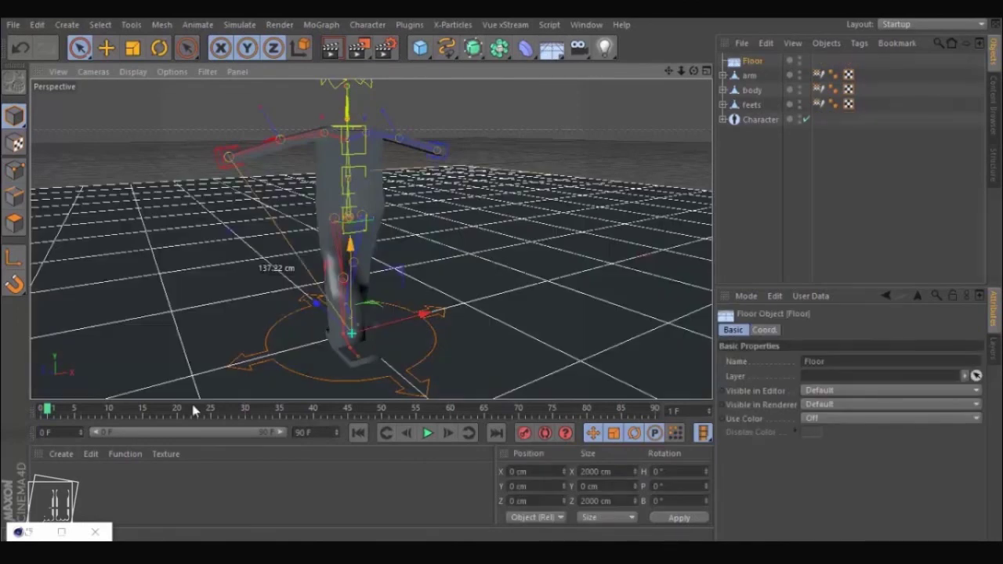
{"action": "left_click", "coordinate": [61, 455]}
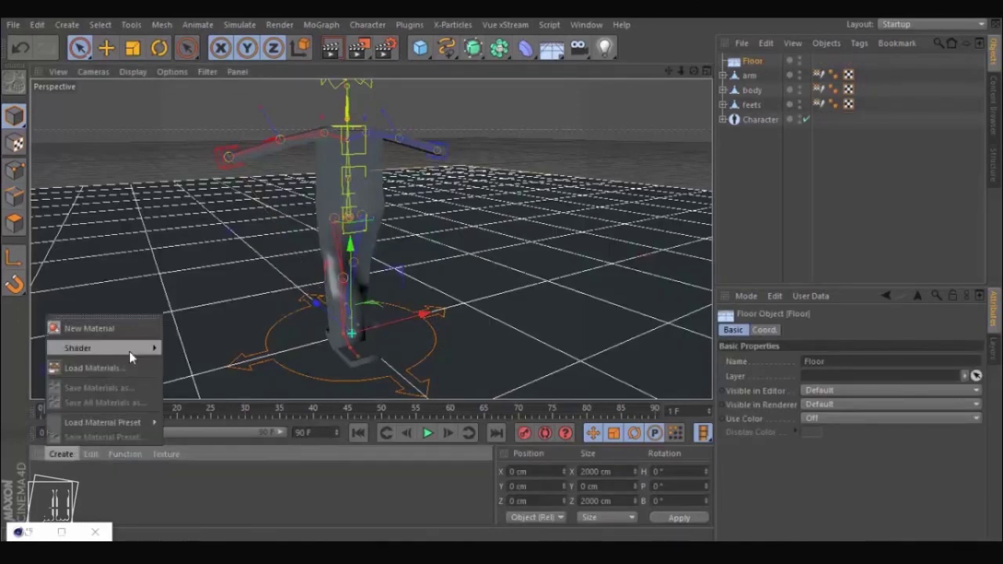
{"action": "double_click", "coordinate": [72, 493]}
{"action": "double_click", "coordinate": [72, 493]}
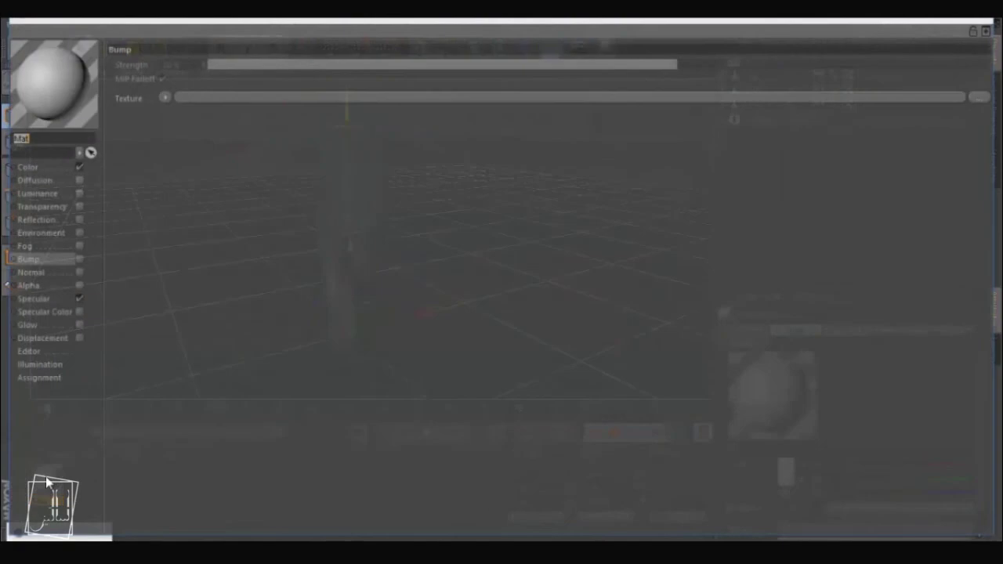
- Enable the new material's Bump channel and use the Earth surface shader as its texture
{"action": "left_click", "coordinate": [75, 259]}
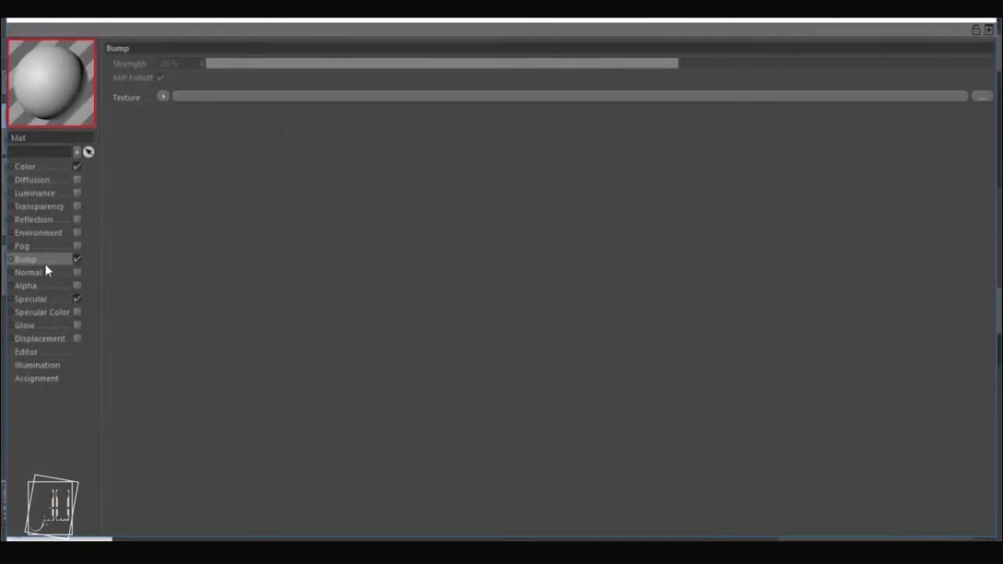
{"action": "left_click", "coordinate": [166, 97]}
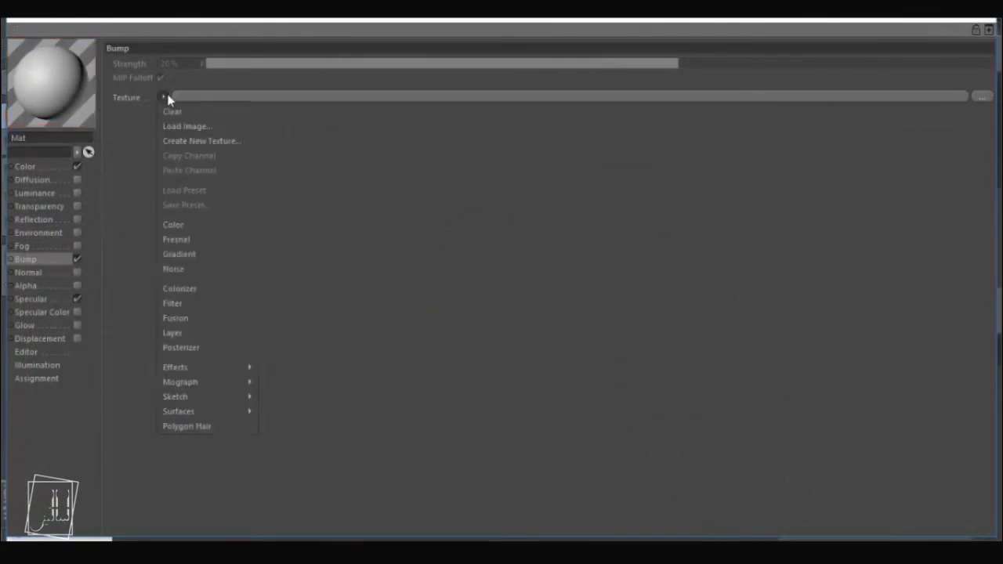
{"action": "mouse_move", "coordinate": [231, 414]}
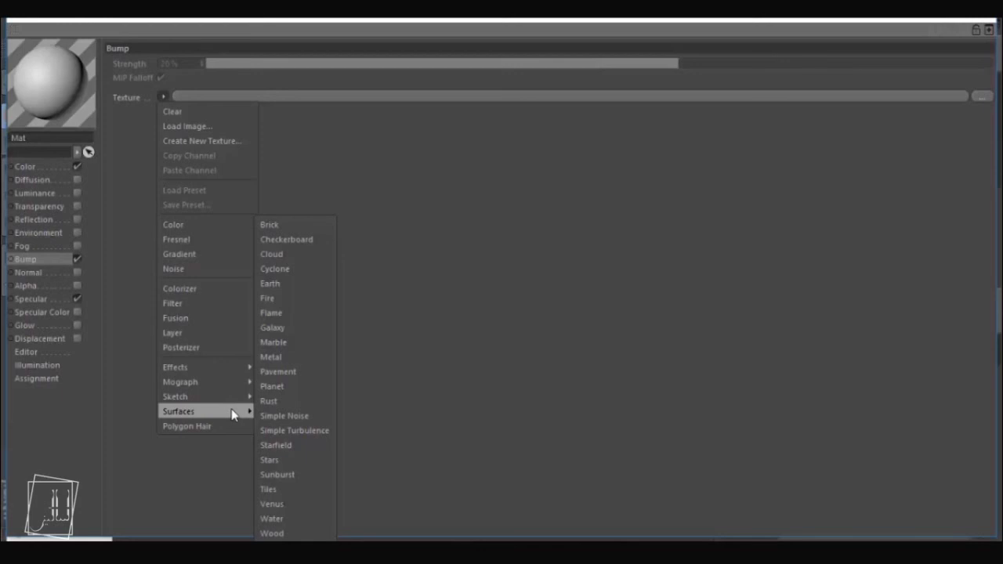
{"action": "left_click", "coordinate": [286, 283]}
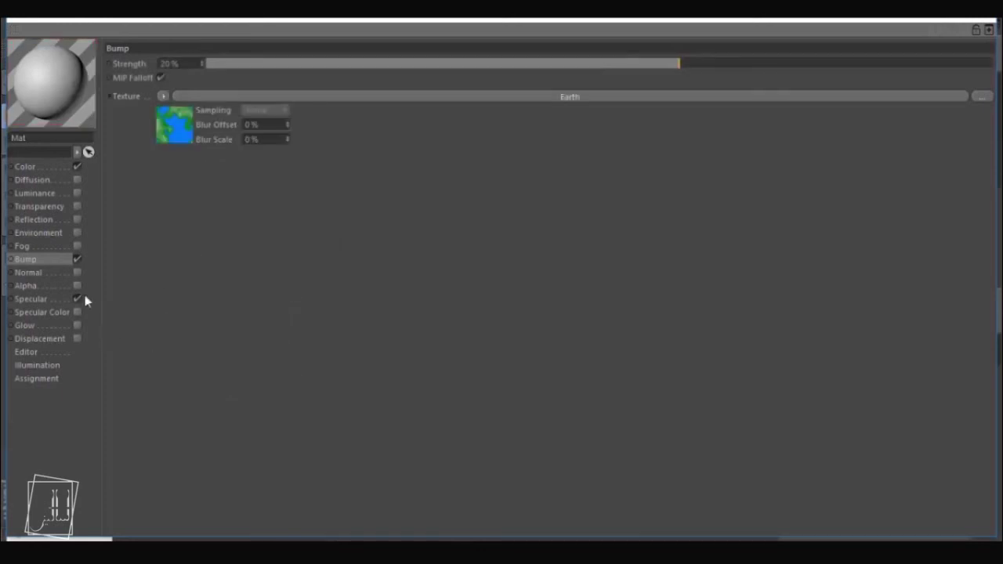
- Enable the material's Reflection channel, close the material editor and deselect the material
{"action": "left_click", "coordinate": [49, 220]}
{"action": "left_click", "coordinate": [77, 220]}
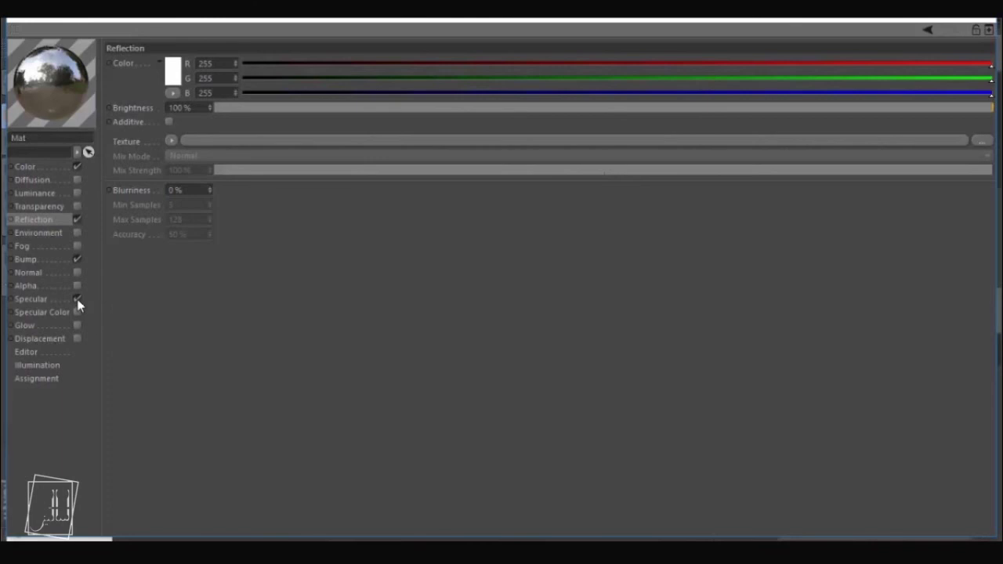
{"action": "left_click", "coordinate": [979, 21]}
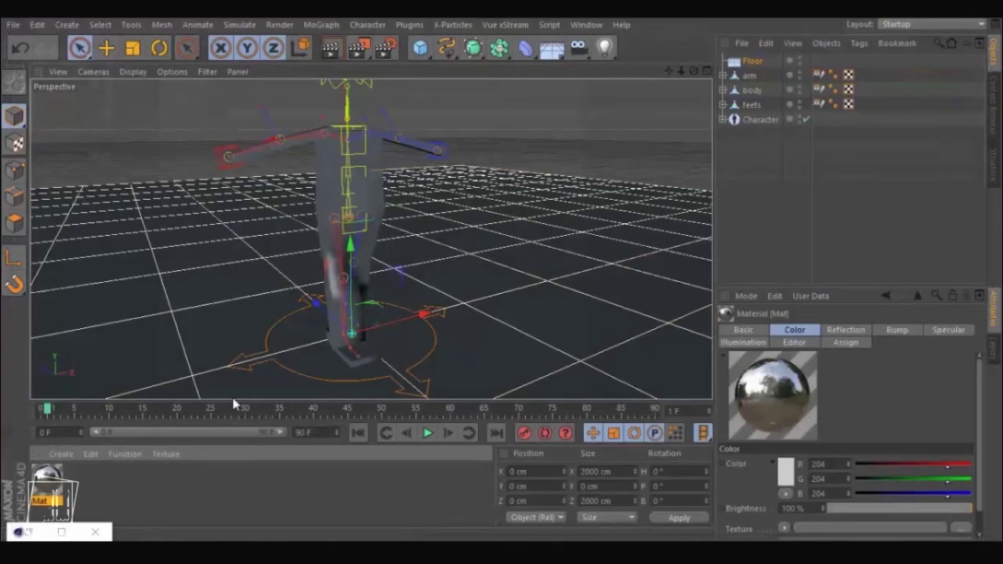
{"action": "left_click", "coordinate": [180, 475]}
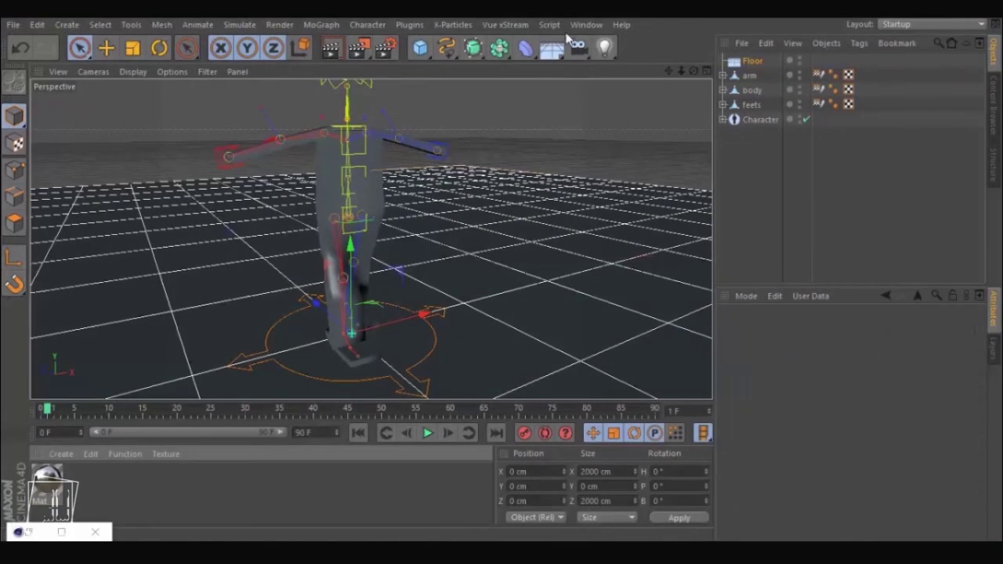
- Add a standard Sky object to the scene
{"action": "left_click", "coordinate": [551, 50]}
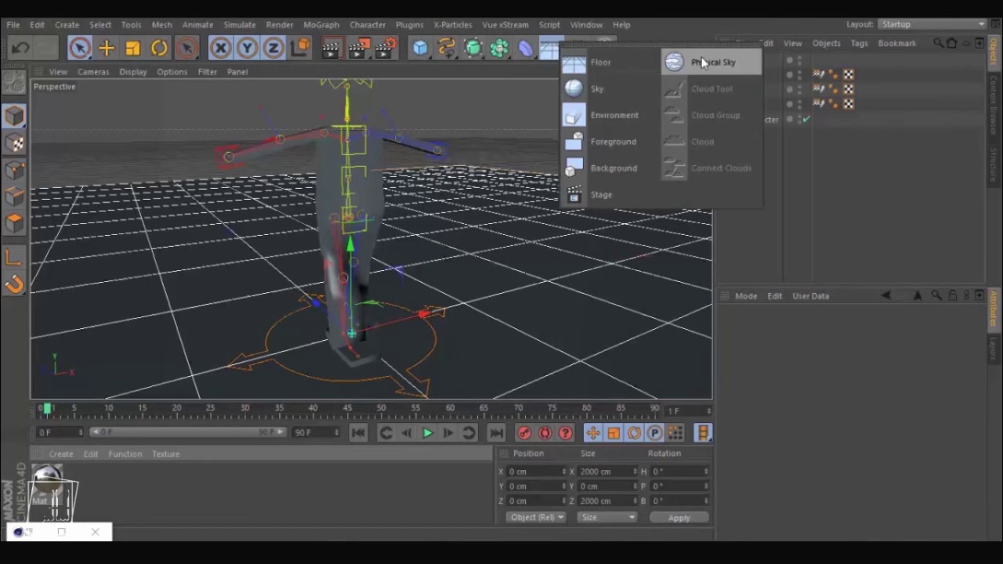
{"action": "left_click", "coordinate": [618, 88]}
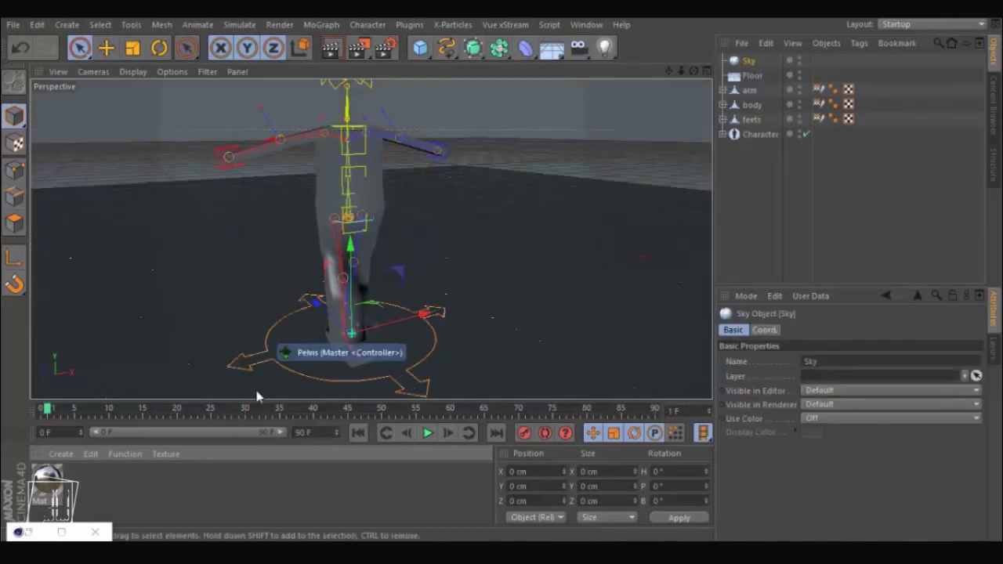
{"action": "left_click", "coordinate": [90, 454]}
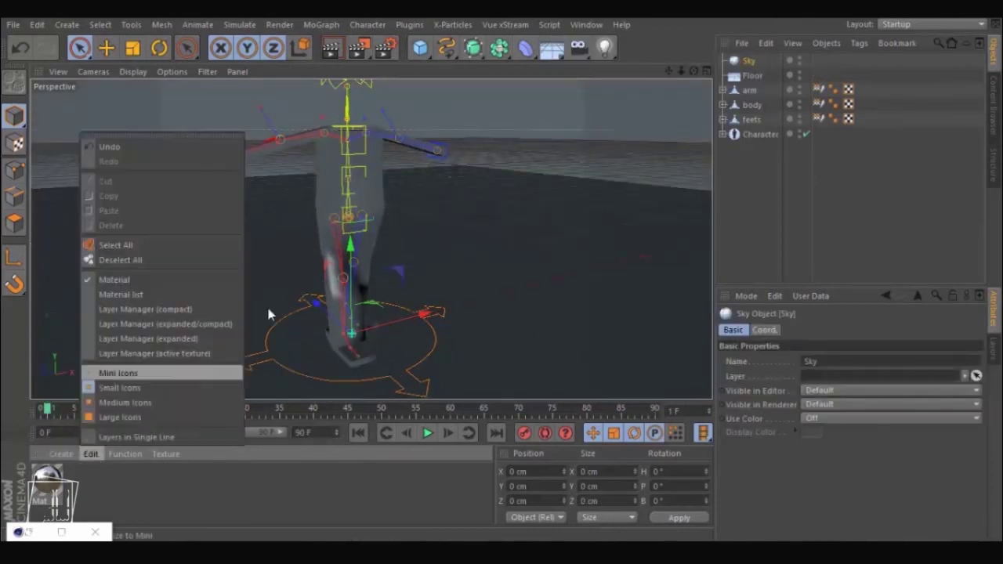
- Open the Content Browser and go to the HDRI folder of the Prime preset materials
{"action": "left_click", "coordinate": [584, 24]}
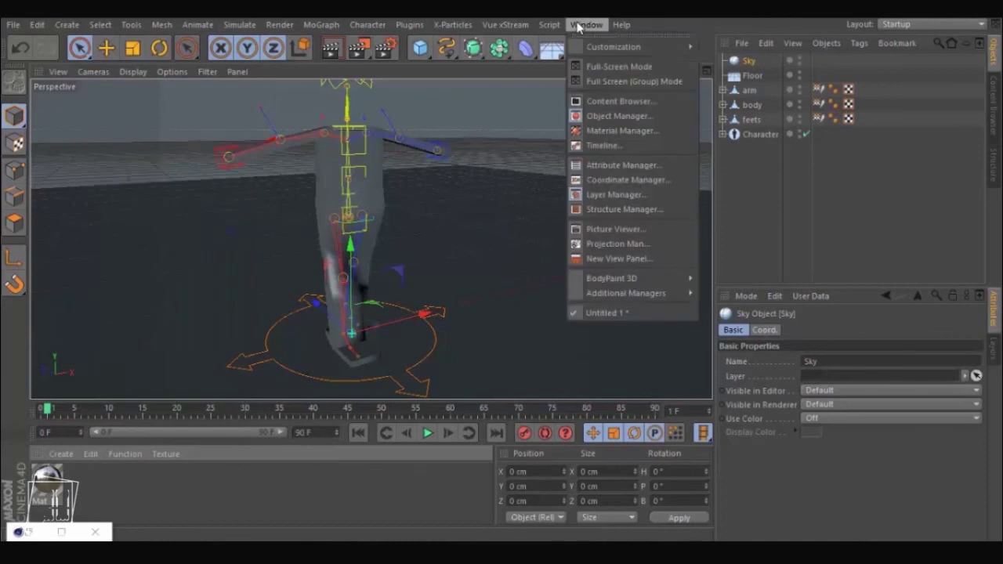
{"action": "left_click", "coordinate": [632, 100]}
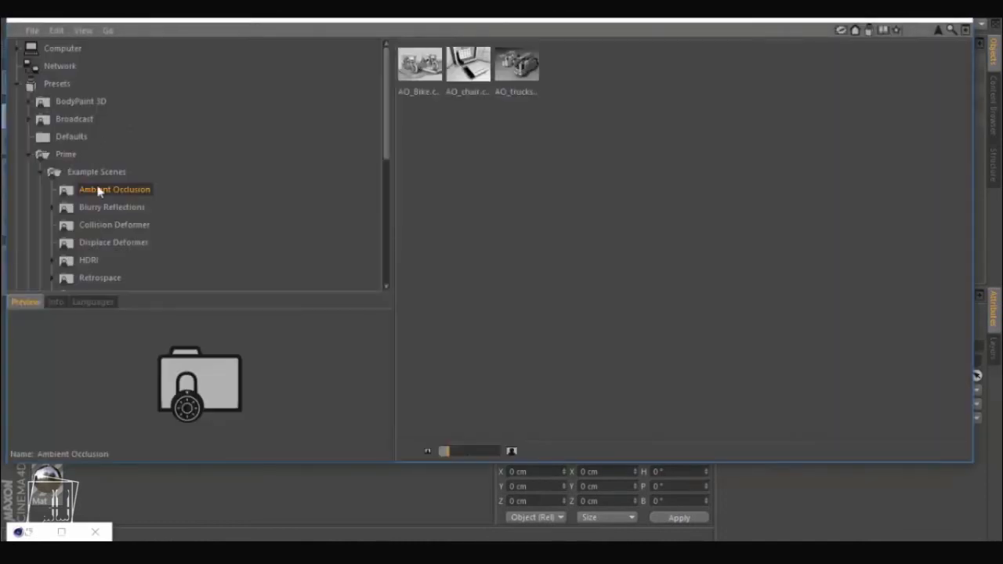
{"action": "left_click", "coordinate": [103, 207]}
{"action": "left_click", "coordinate": [62, 154]}
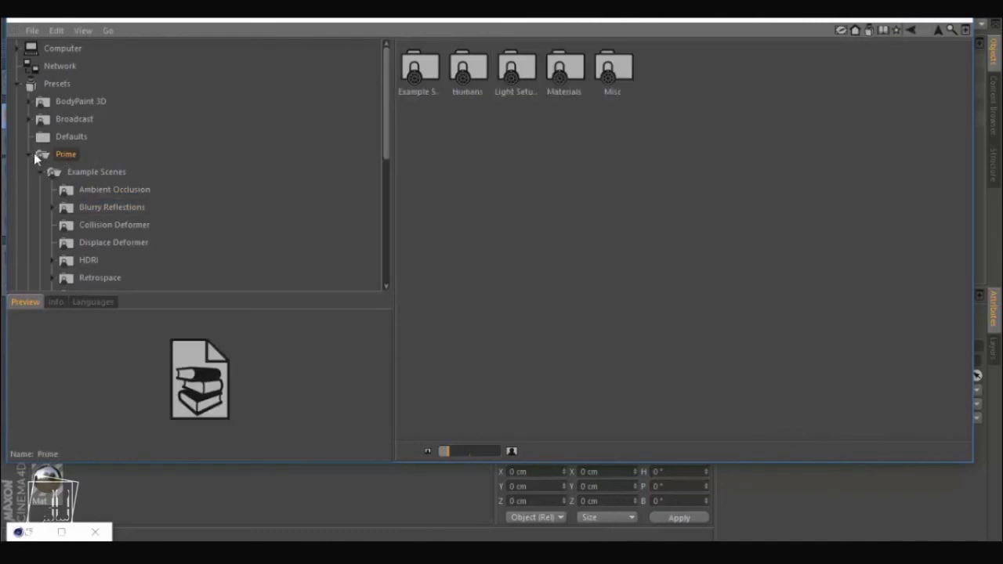
{"action": "left_click", "coordinate": [30, 155]}
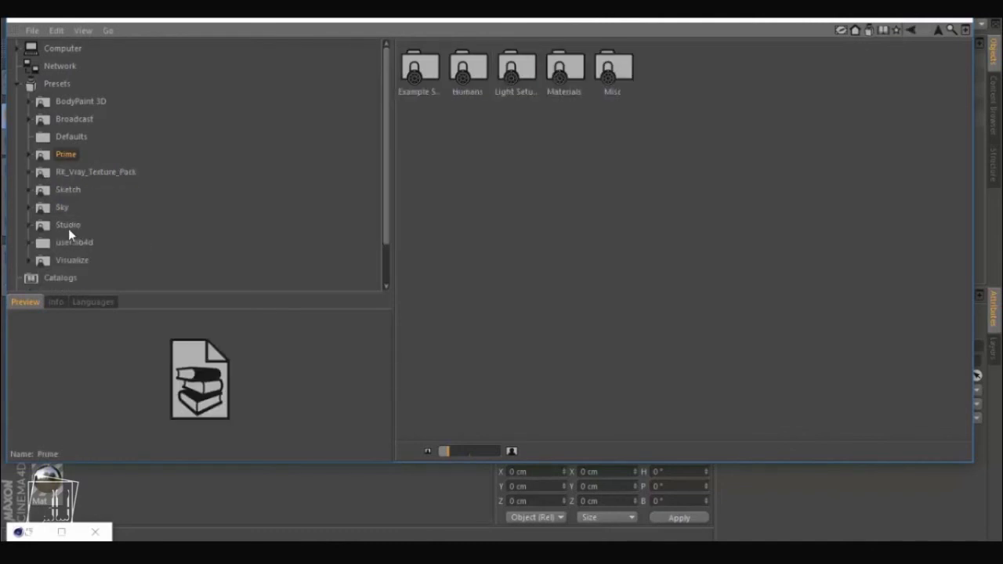
{"action": "double_click", "coordinate": [564, 67]}
{"action": "left_click", "coordinate": [521, 71]}
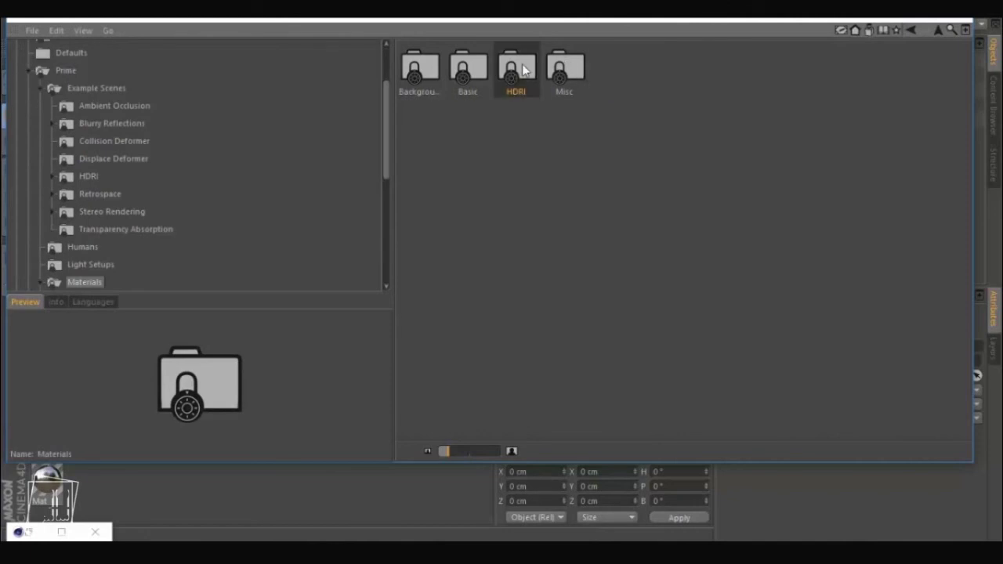
{"action": "double_click", "coordinate": [522, 71]}
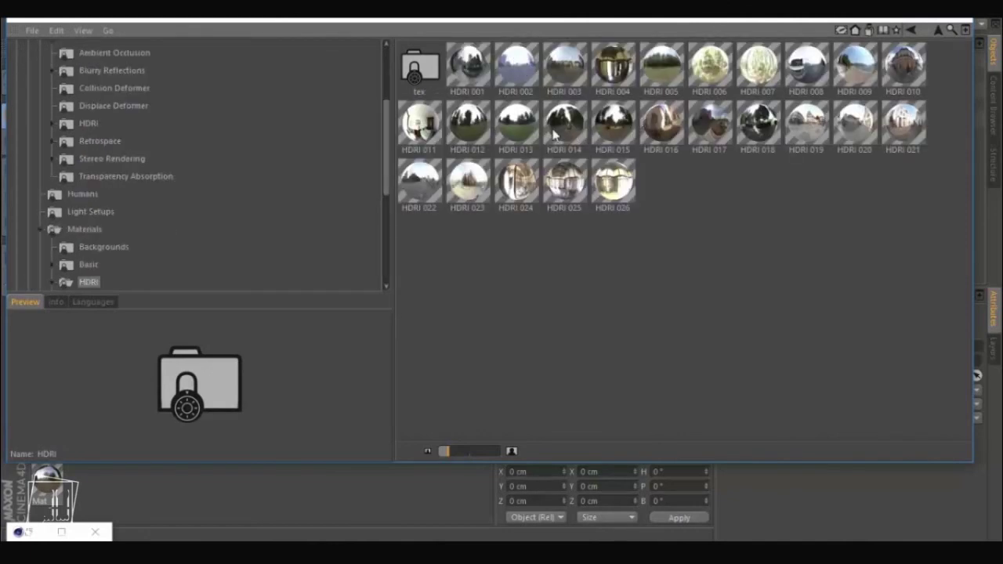
- Load the HDRI 013 material into the scene and apply it to the Sky object
{"action": "left_click", "coordinate": [519, 131]}
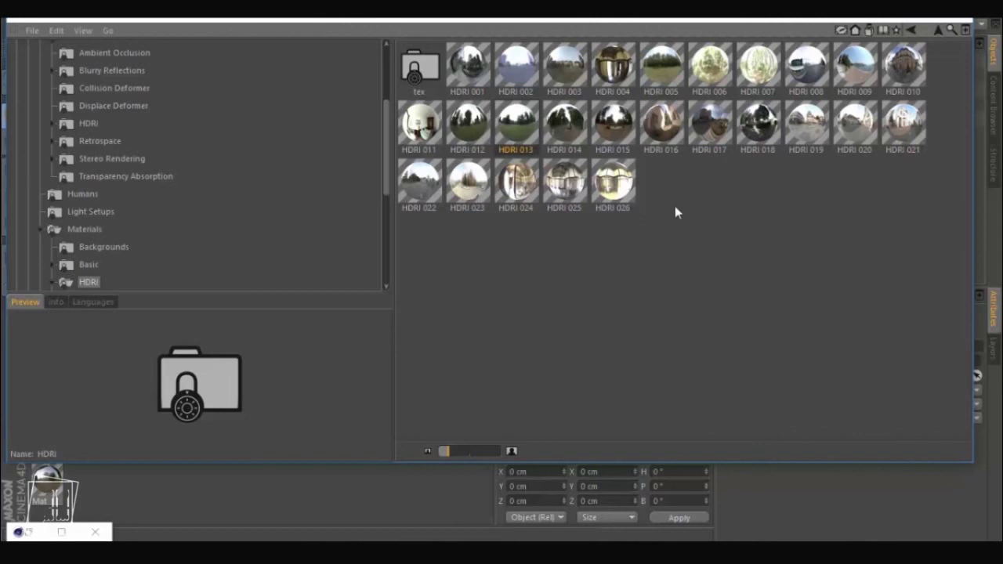
{"action": "double_click", "coordinate": [516, 124]}
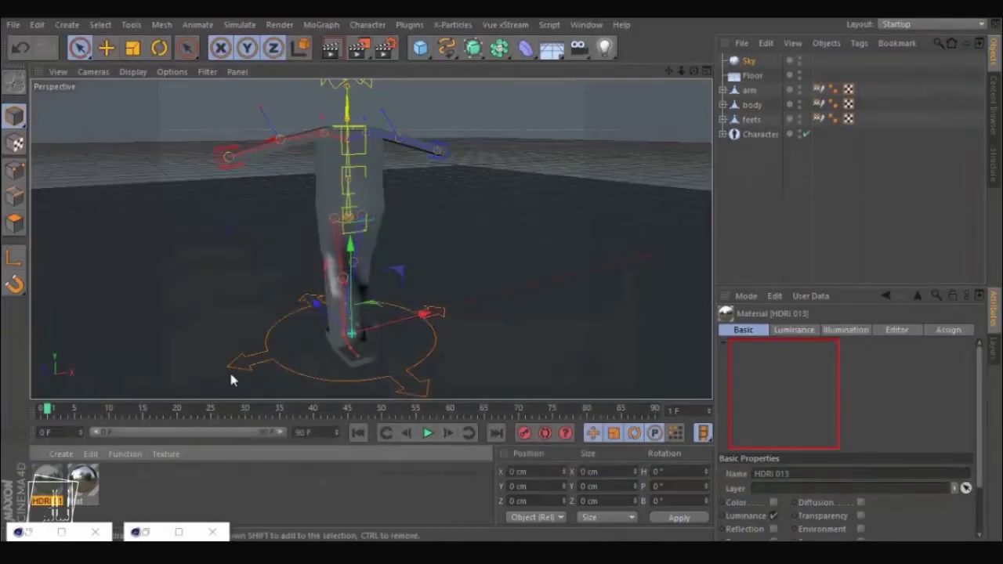
{"action": "left_click_drag", "start_coordinate": [54, 485], "coordinate": [737, 64]}
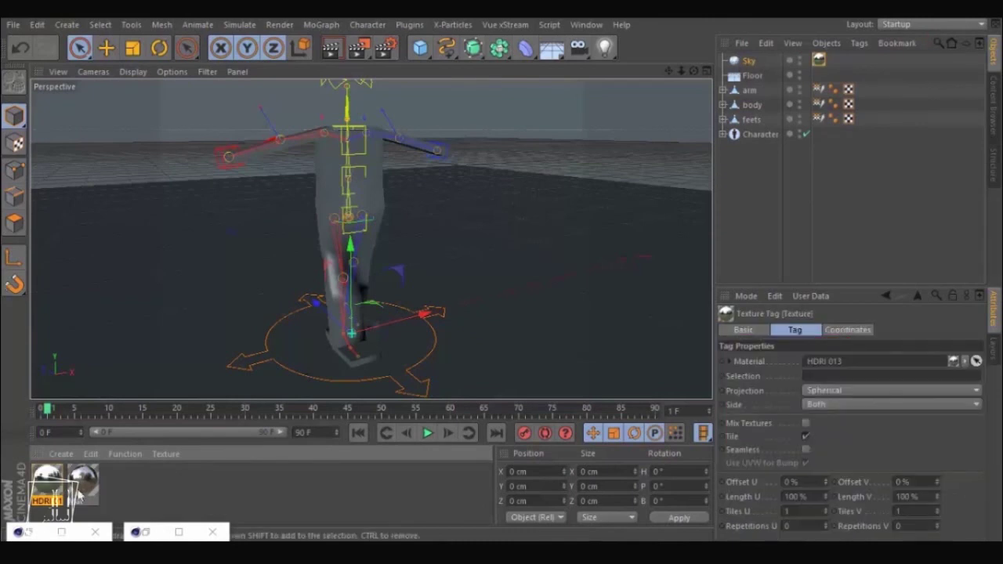
- Apply the reflective material Mat to the Floor object and clear the material selection
{"action": "left_click_drag", "start_coordinate": [81, 499], "coordinate": [754, 76]}
{"action": "left_click_drag", "start_coordinate": [258, 209], "coordinate": [369, 187], "text": "alt"}
{"action": "left_click", "coordinate": [313, 500]}
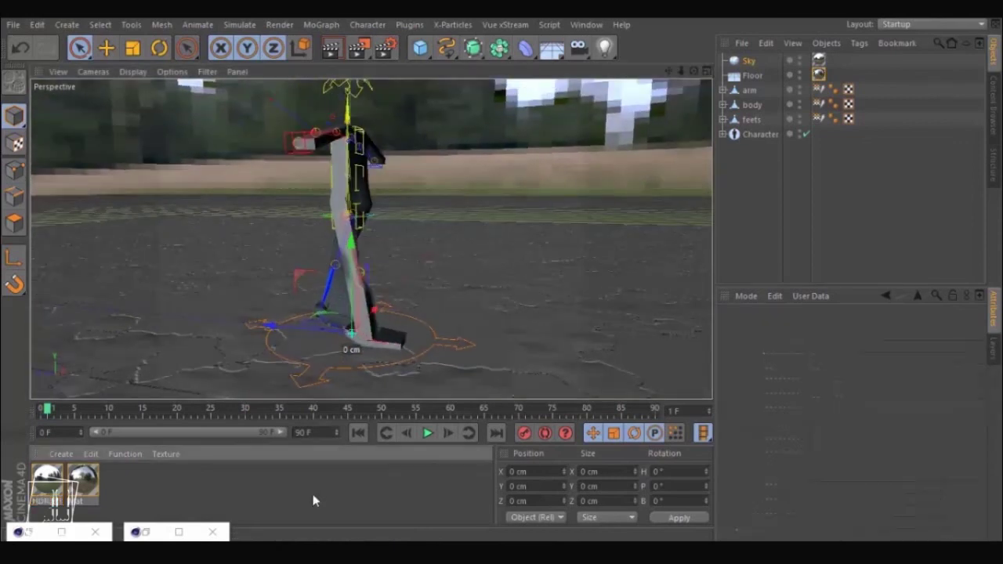
- Create a new material for the character and enable its Transparency and Reflection channels
{"action": "double_click", "coordinate": [137, 491]}
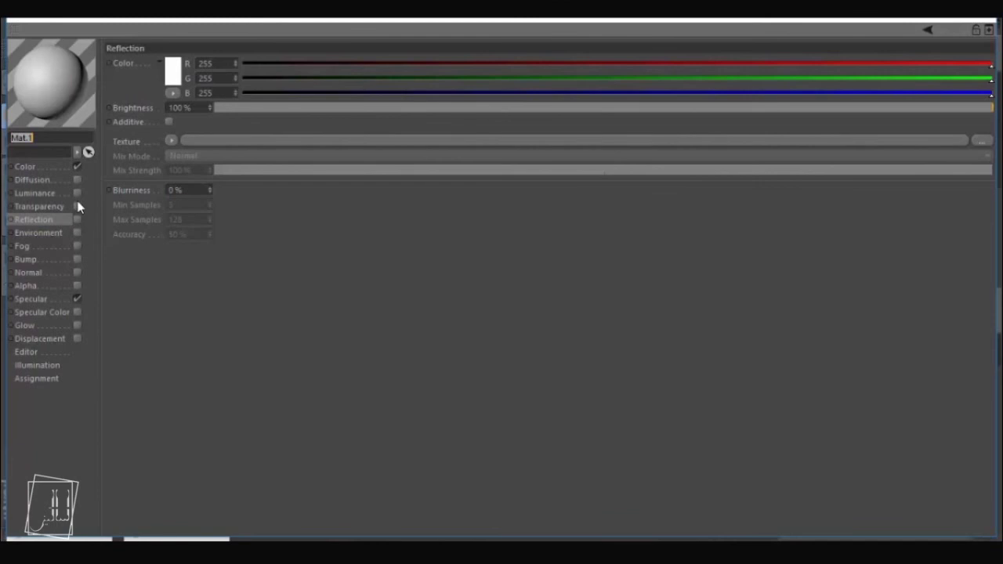
{"action": "left_click", "coordinate": [77, 207]}
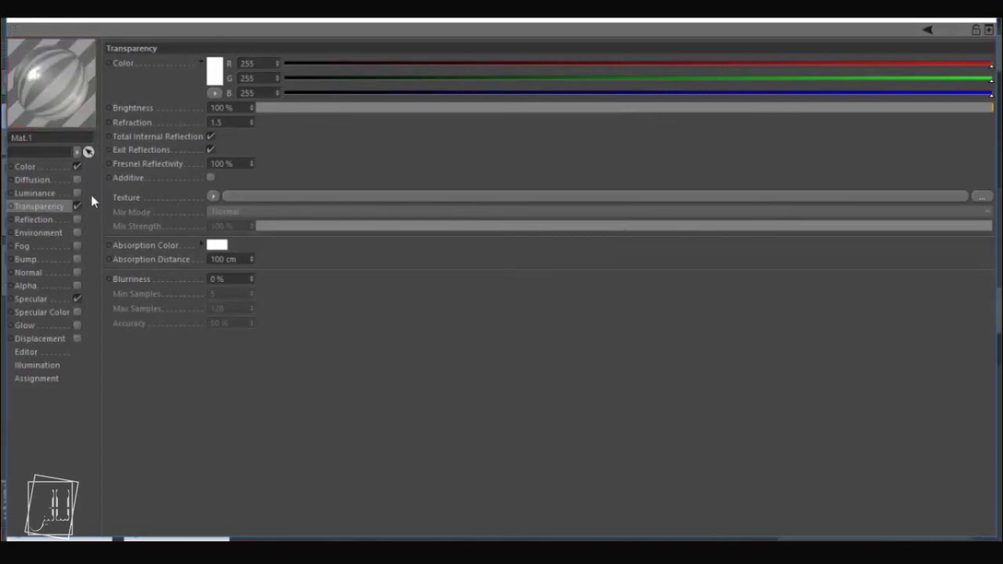
{"action": "left_click", "coordinate": [76, 298]}
{"action": "left_click", "coordinate": [77, 220]}
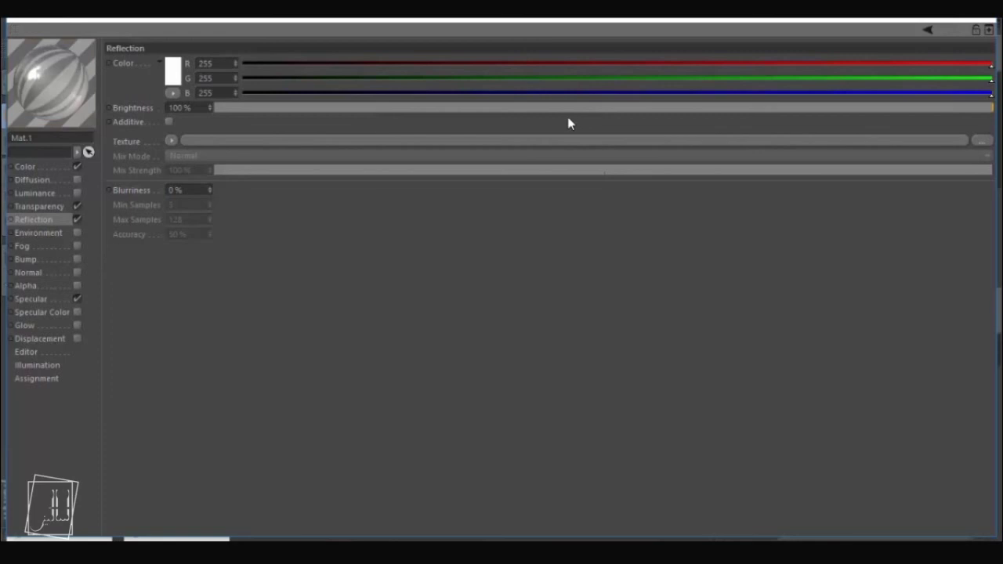
{"action": "left_click_drag", "start_coordinate": [581, 109], "coordinate": [630, 109]}
{"action": "left_click", "coordinate": [40, 301]}
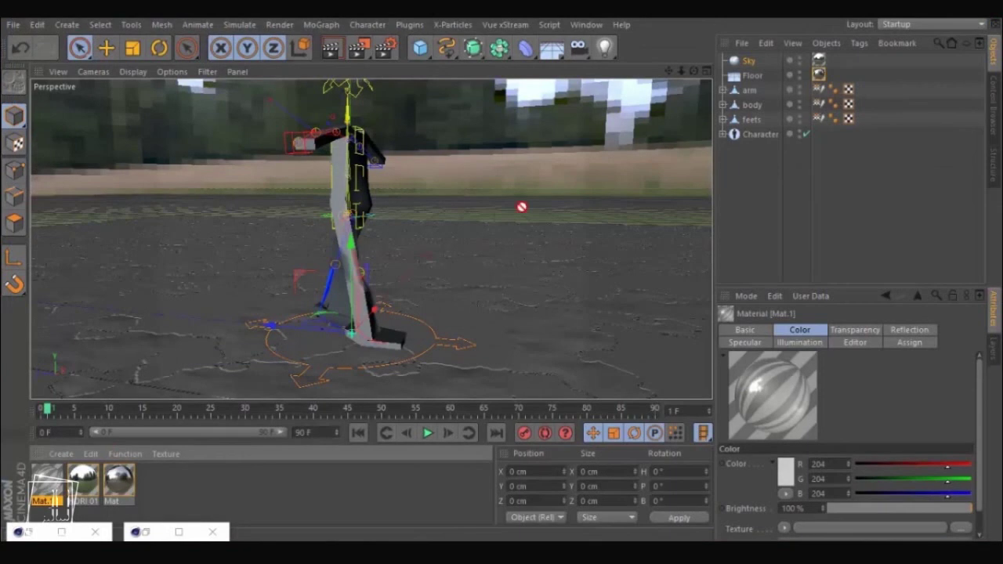
- Apply the transparent material Mat.1 to the arm, body and feets objects
{"action": "left_click_drag", "start_coordinate": [521, 207], "coordinate": [681, 133]}
{"action": "left_click_drag", "start_coordinate": [789, 132], "coordinate": [739, 90]}
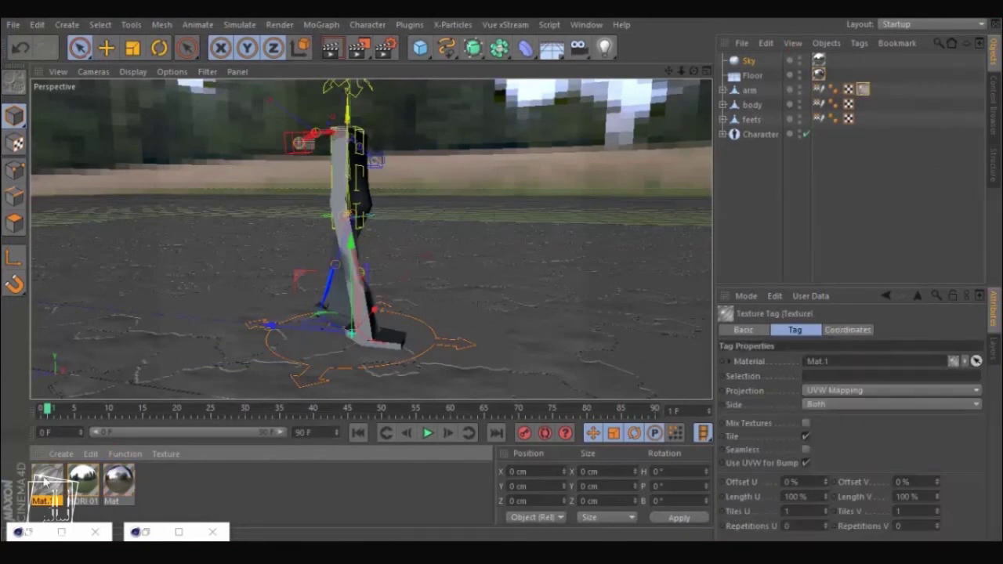
{"action": "left_click_drag", "start_coordinate": [46, 482], "coordinate": [742, 110]}
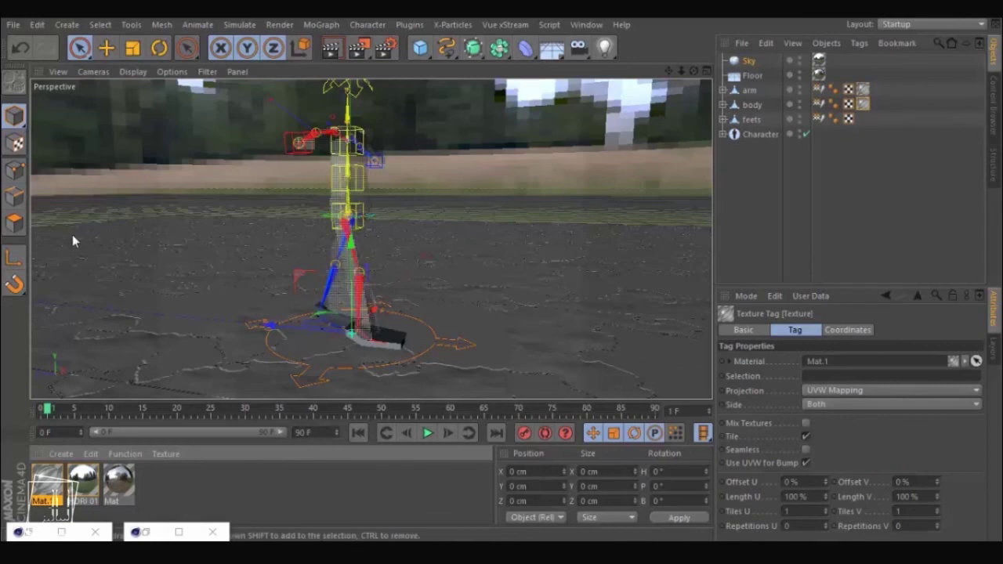
{"action": "left_click_drag", "start_coordinate": [751, 123], "coordinate": [751, 124]}
- Render the perspective view to preview the transparent character on the reflective floor
{"action": "left_click_drag", "start_coordinate": [409, 168], "coordinate": [443, 165], "text": "alt"}
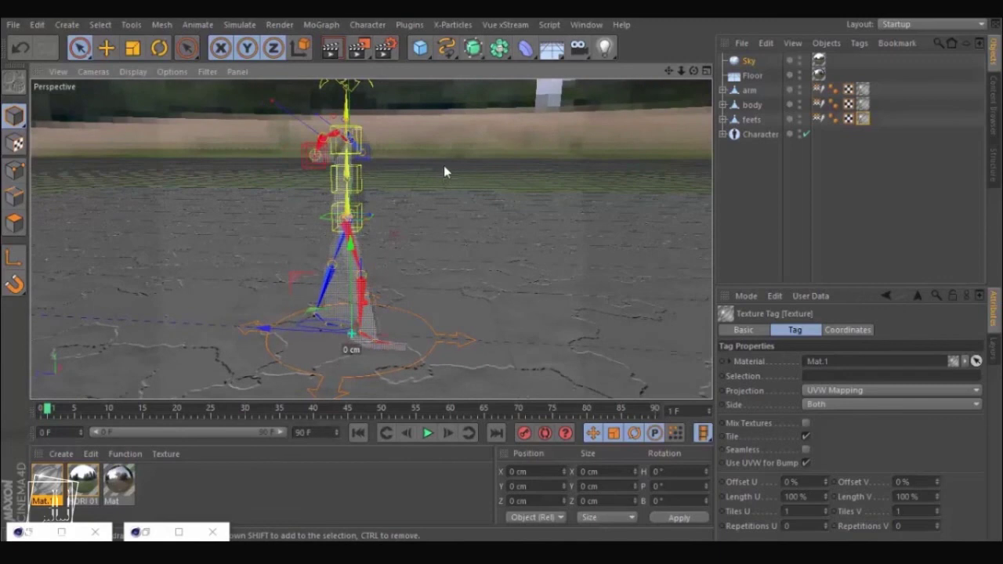
{"action": "left_click", "coordinate": [335, 49]}
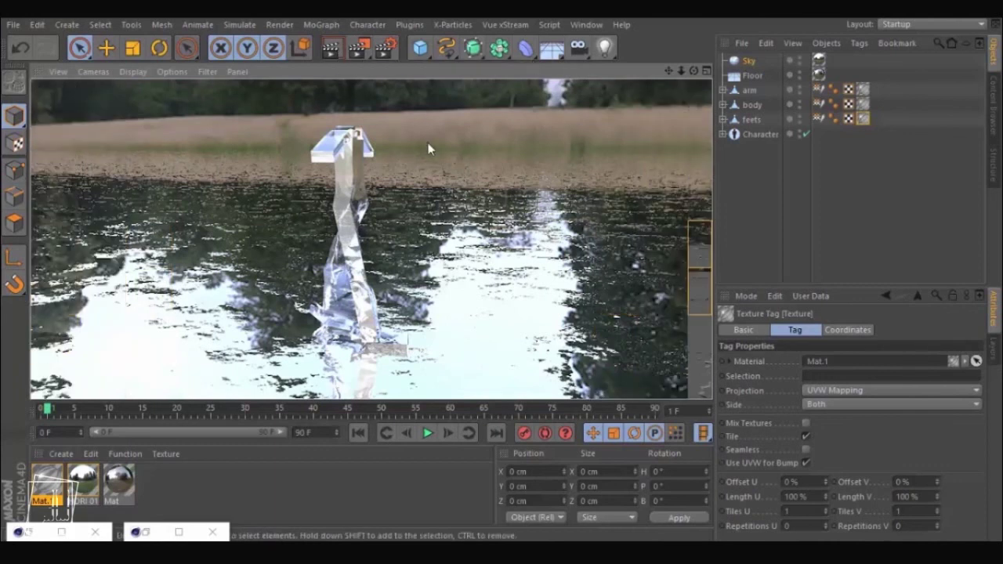
{"action": "left_click_drag", "start_coordinate": [351, 205], "coordinate": [259, 188], "text": "alt"}
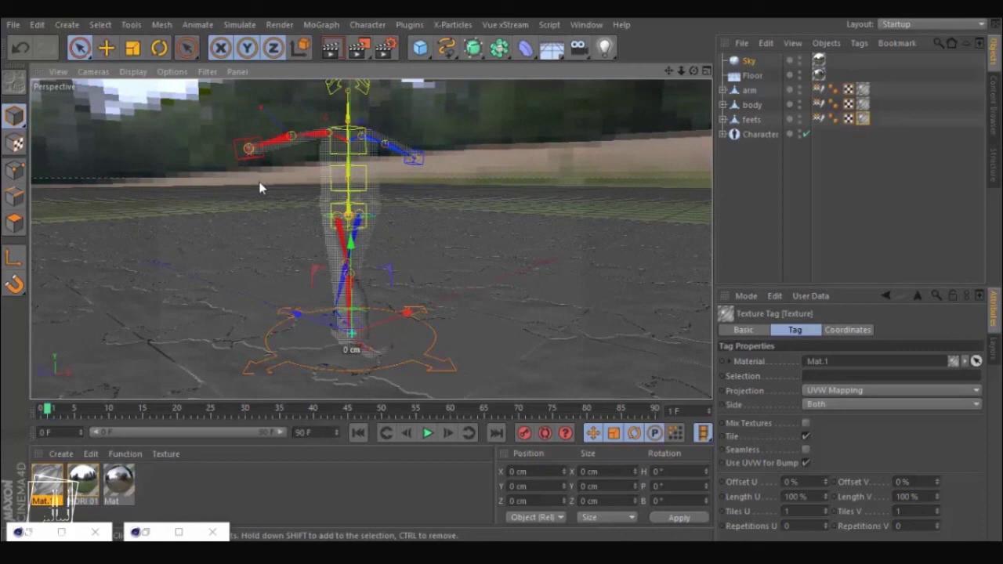
- Draw an open Bezier spline path in the Top view, starting beside the character, looping around it and ending at about X -921 cm, Z -305 cm
{"action": "middle_click", "coordinate": [328, 167]}
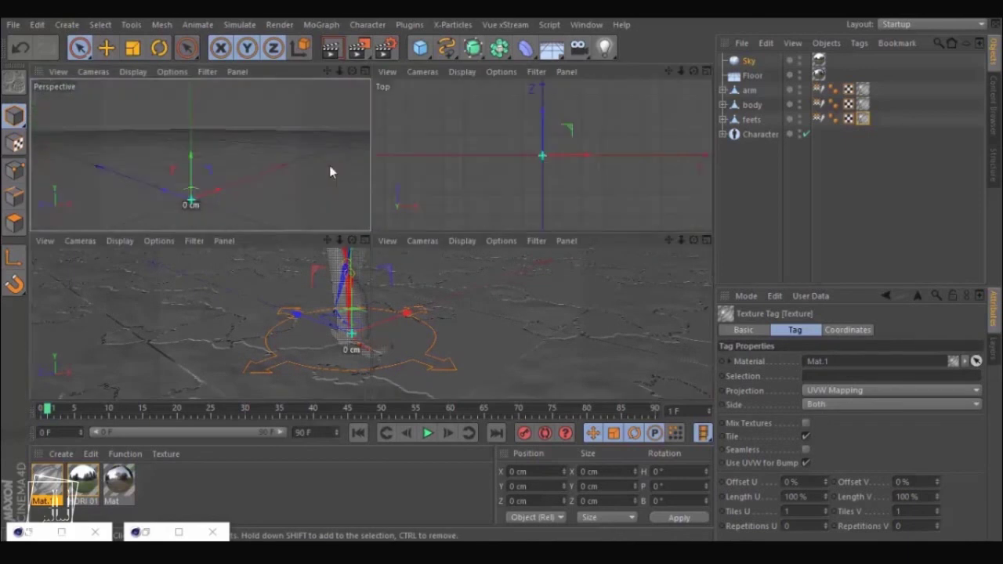
{"action": "middle_click", "coordinate": [513, 147]}
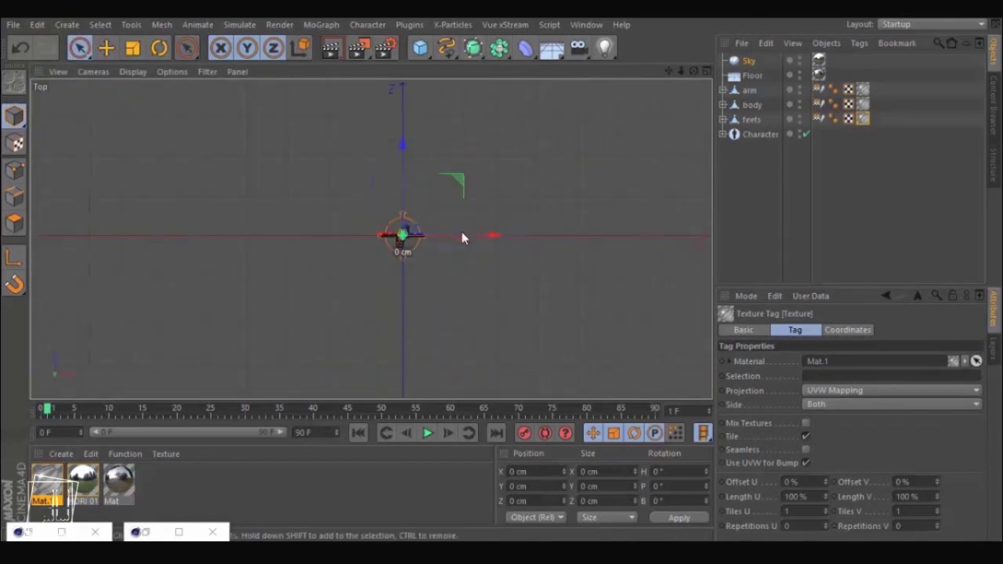
{"action": "left_click", "coordinate": [446, 48]}
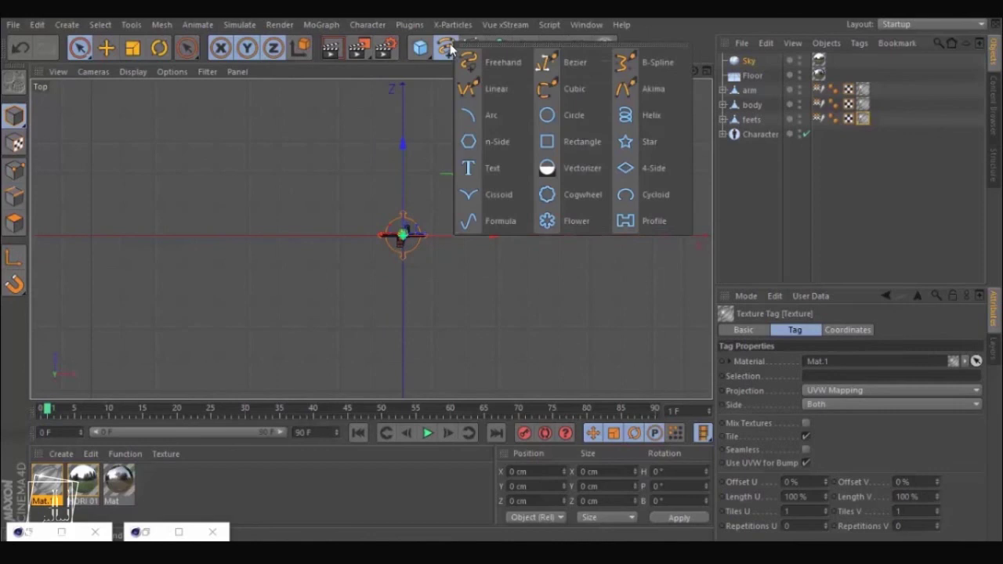
{"action": "left_click", "coordinate": [558, 69]}
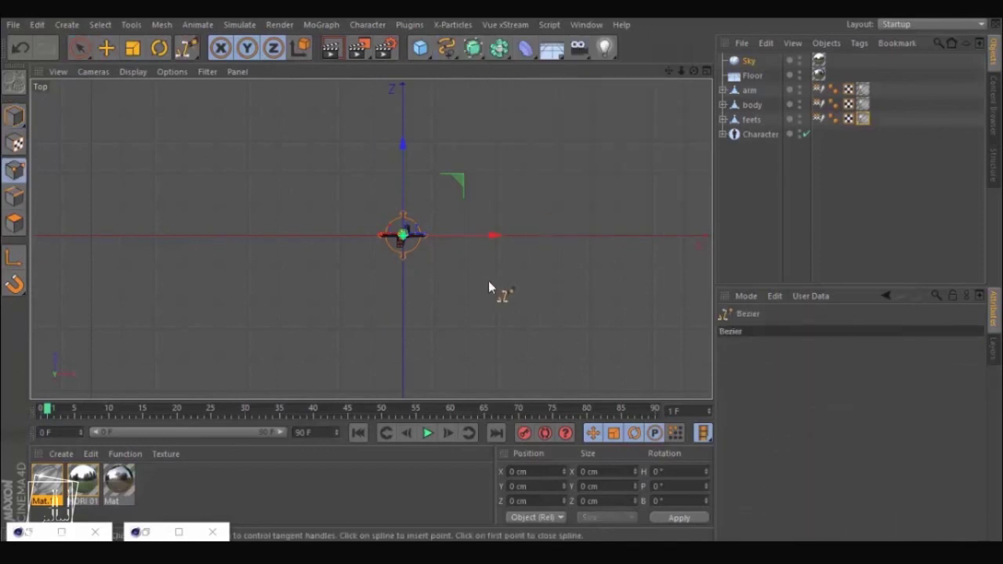
{"action": "left_click", "coordinate": [391, 274]}
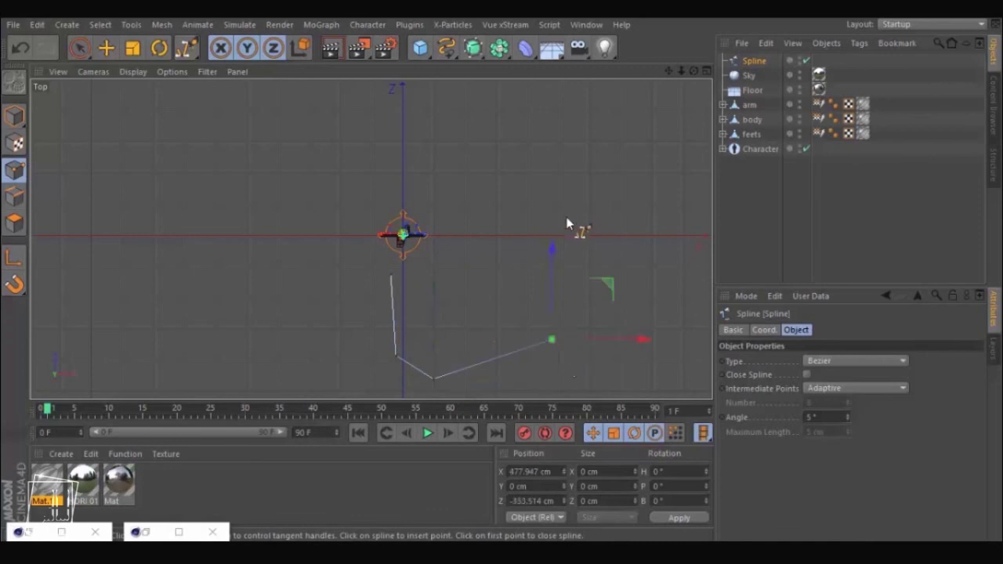
{"action": "left_click", "coordinate": [273, 294]}
{"action": "left_click", "coordinate": [116, 333]}
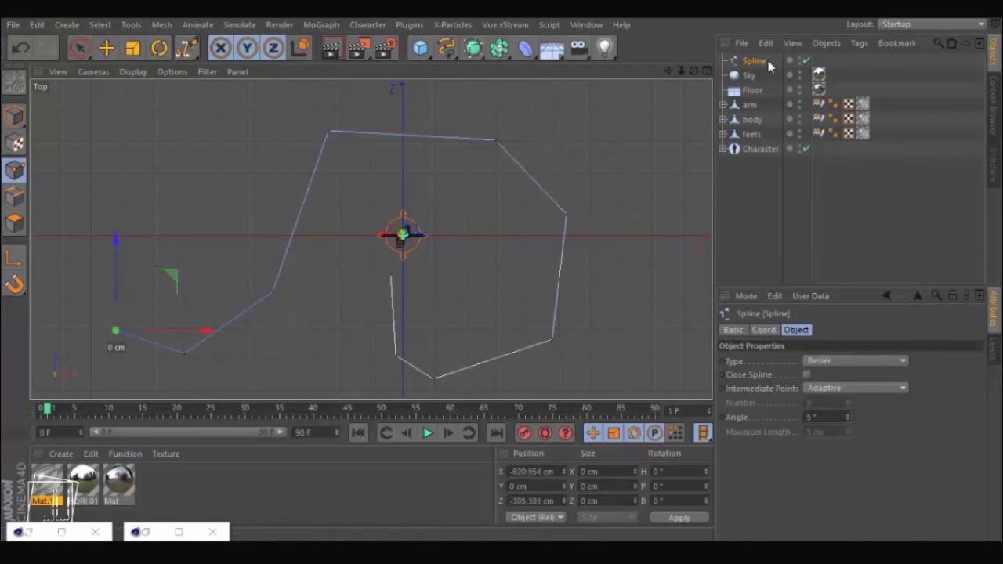
- Set the Character's CMotion walk to Path and assign the drawn Spline as its path
{"action": "left_click", "coordinate": [754, 150]}
{"action": "left_click", "coordinate": [723, 149]}
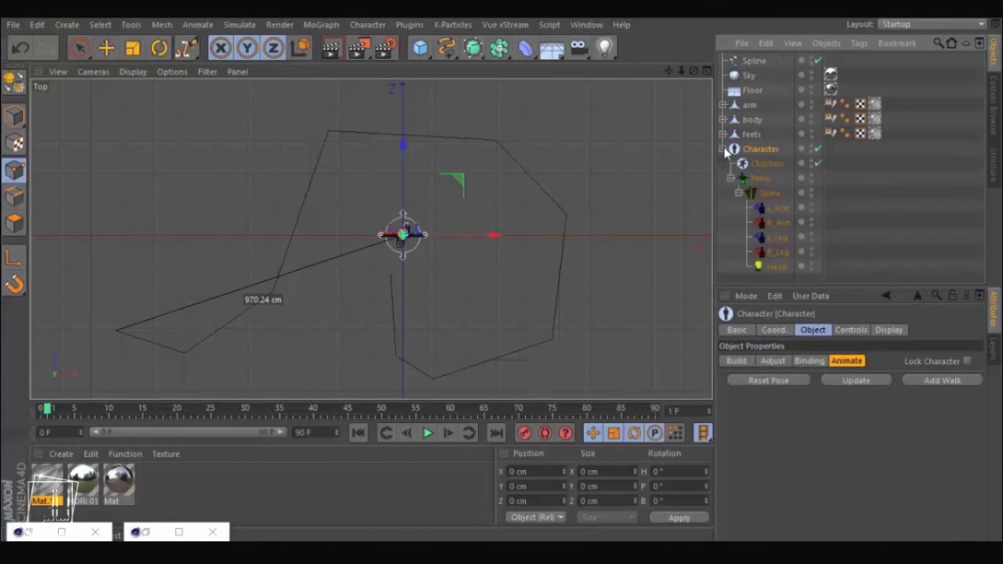
{"action": "left_click", "coordinate": [765, 164]}
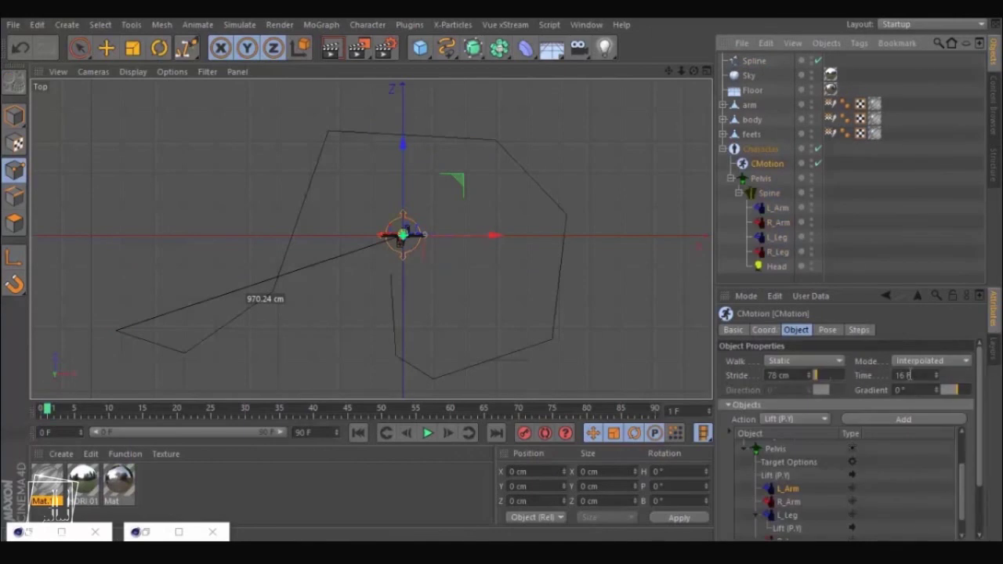
{"action": "left_click", "coordinate": [822, 362]}
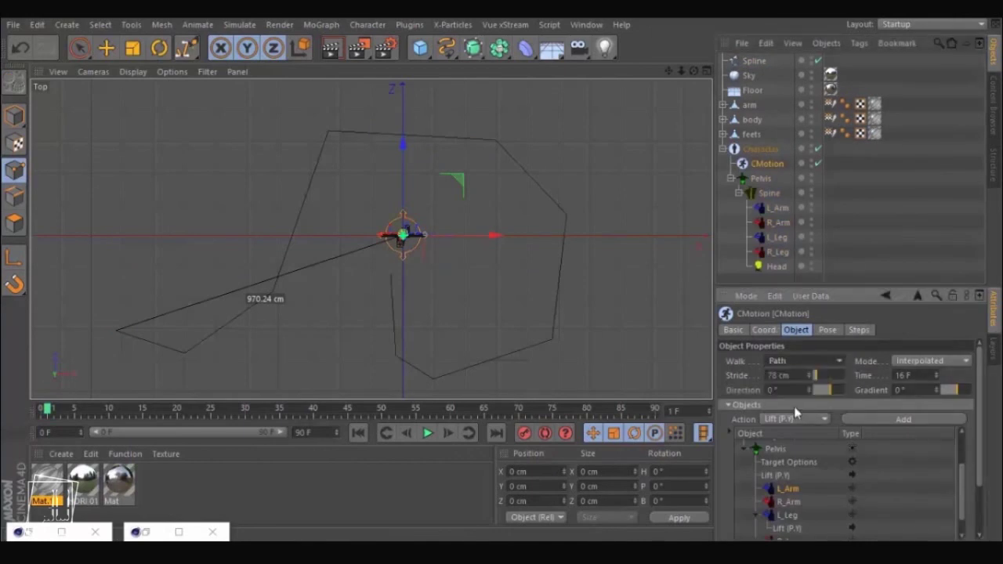
{"action": "left_click", "coordinate": [793, 409]}
{"action": "left_click_drag", "start_coordinate": [754, 61], "coordinate": [772, 117]}
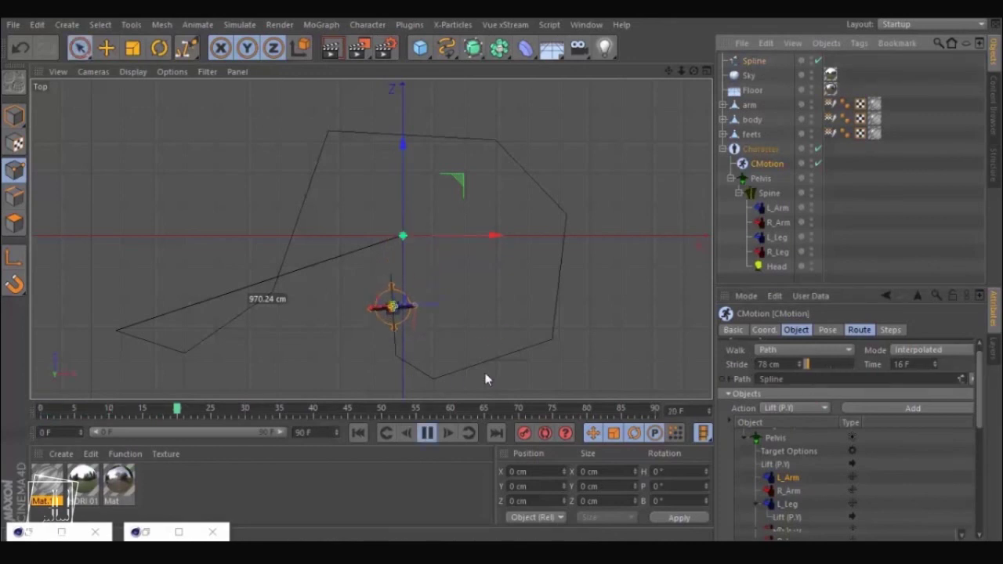
- Play back the walk along the spline in the Perspective view and stop the playback
{"action": "middle_click", "coordinate": [418, 284]}
{"action": "middle_click", "coordinate": [238, 165]}
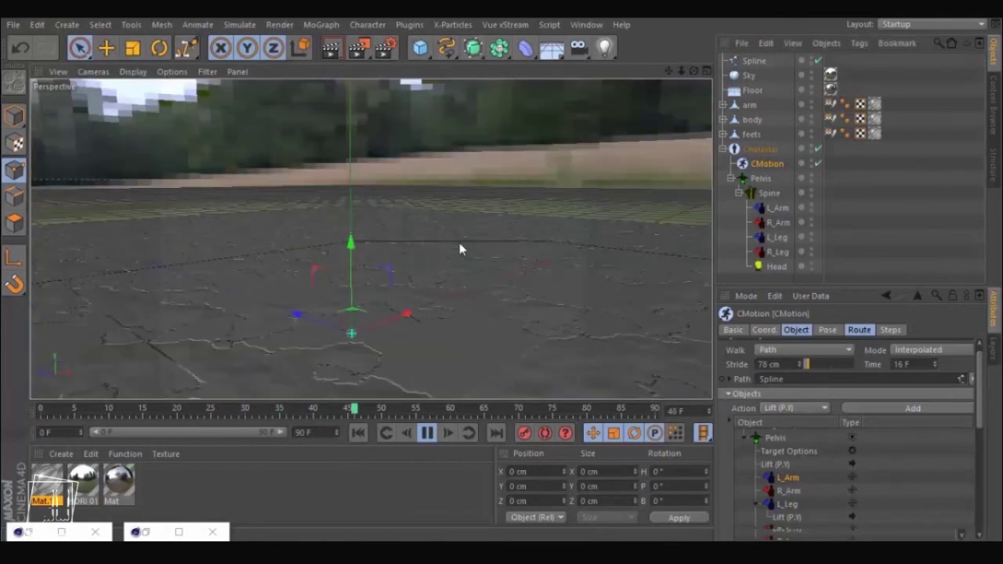
{"action": "left_click", "coordinate": [427, 434]}
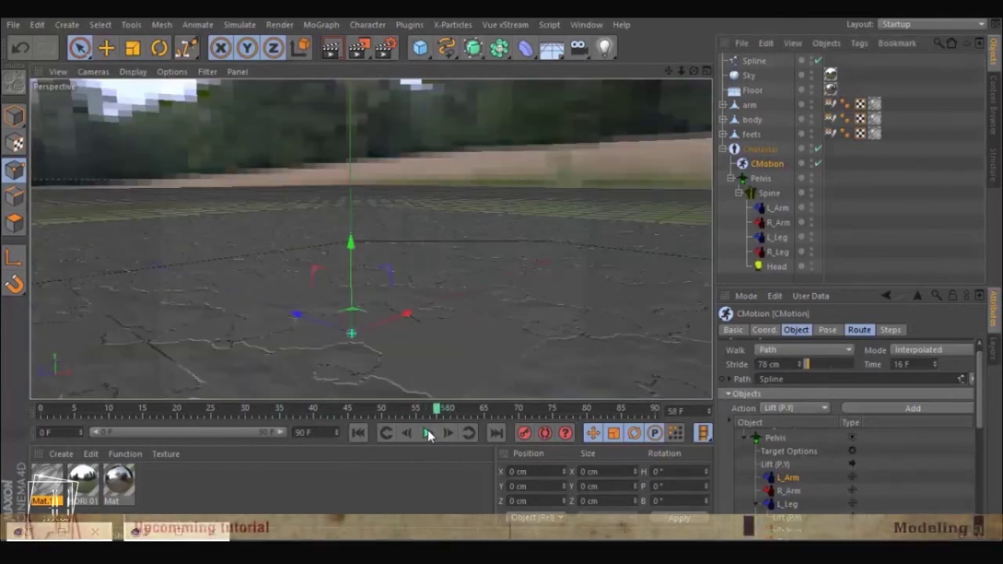
{"action": "scroll", "coordinate": [455, 394], "scroll_direction": "down", "scroll_amount": 3}
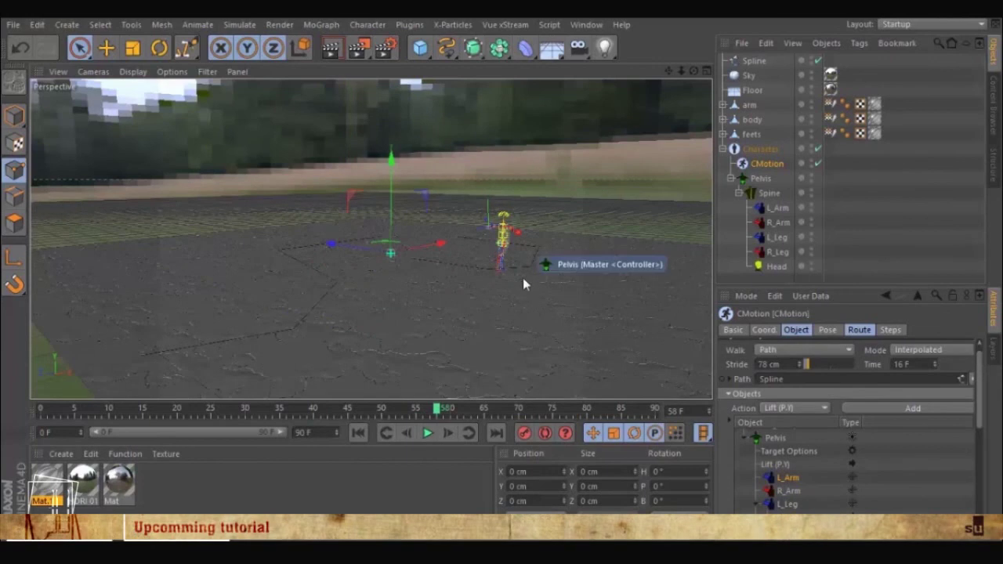
{"action": "left_click_drag", "start_coordinate": [506, 278], "coordinate": [297, 285], "text": "alt"}
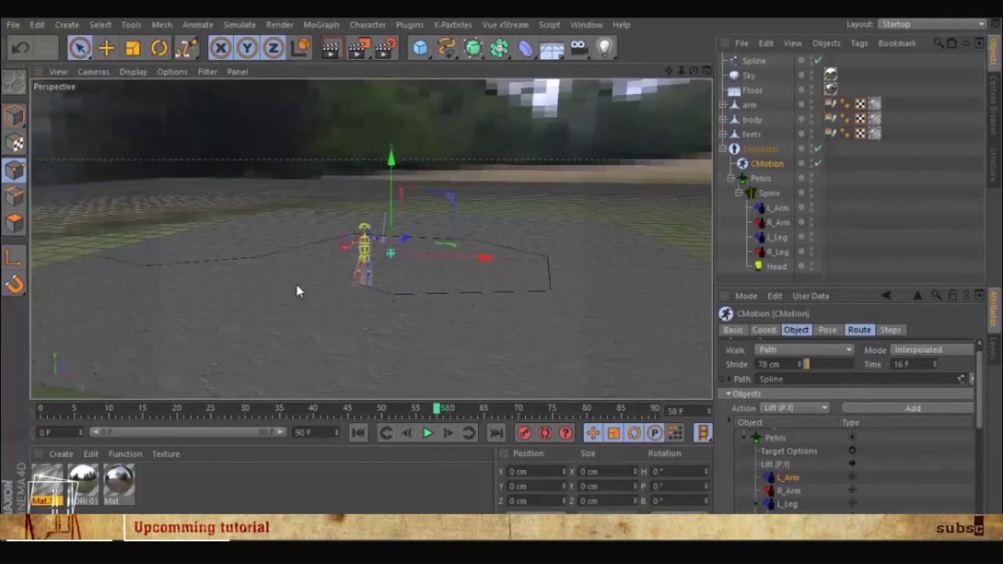
{"action": "left_click", "coordinate": [427, 433]}
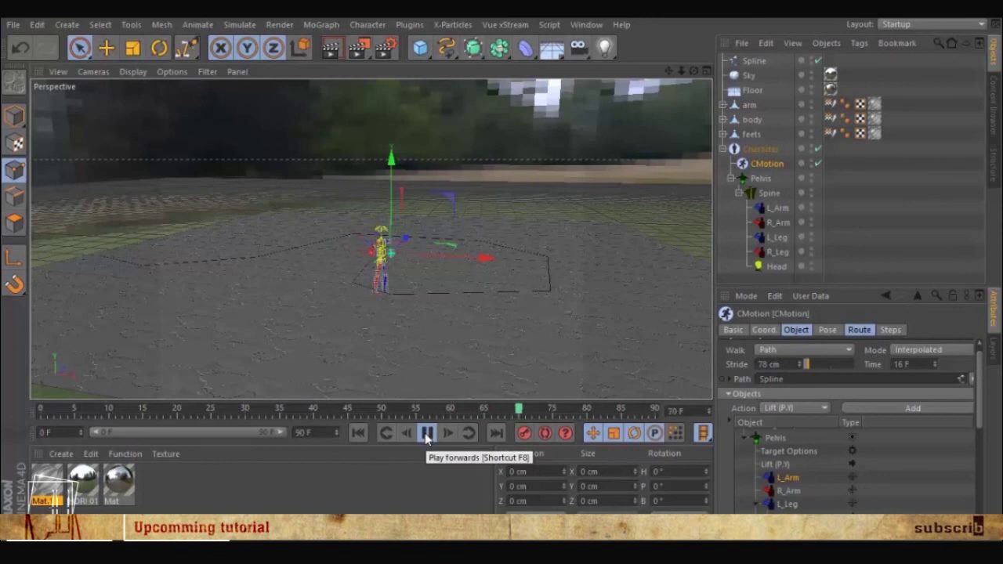
{"action": "left_click", "coordinate": [427, 434]}
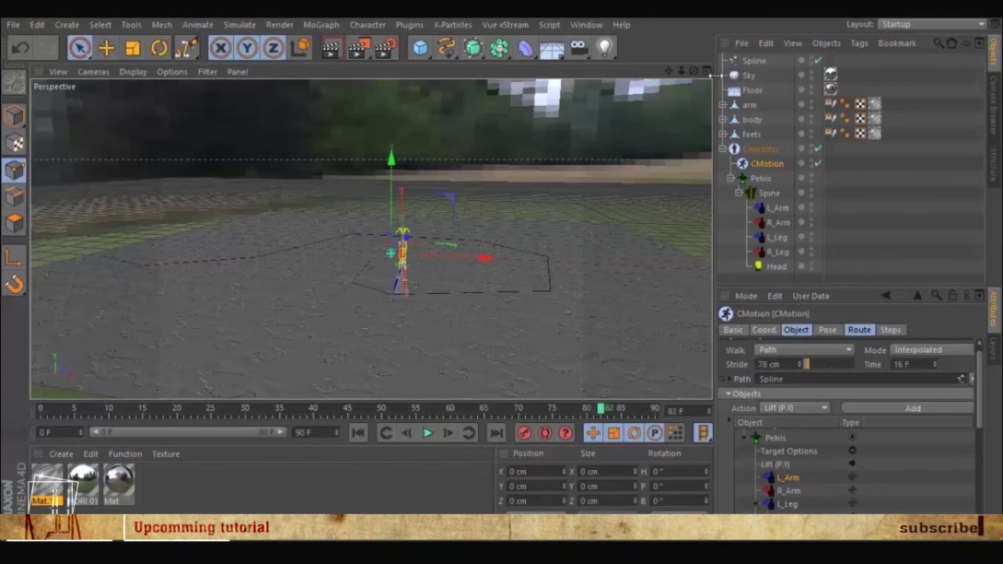
- Hide the Character rig and the path spline in the editor and render the perspective view
{"action": "left_click", "coordinate": [724, 149]}
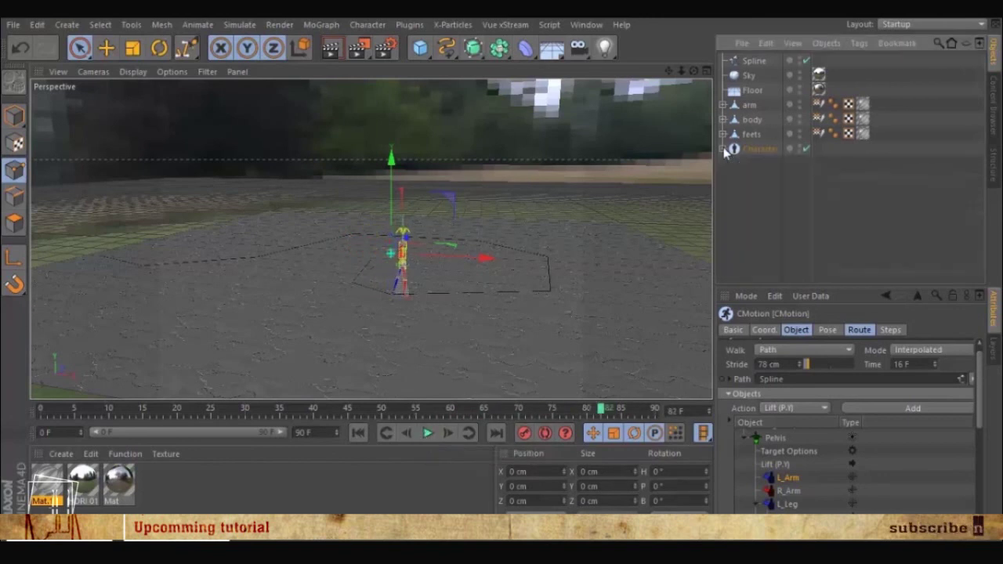
{"action": "left_click", "coordinate": [799, 147]}
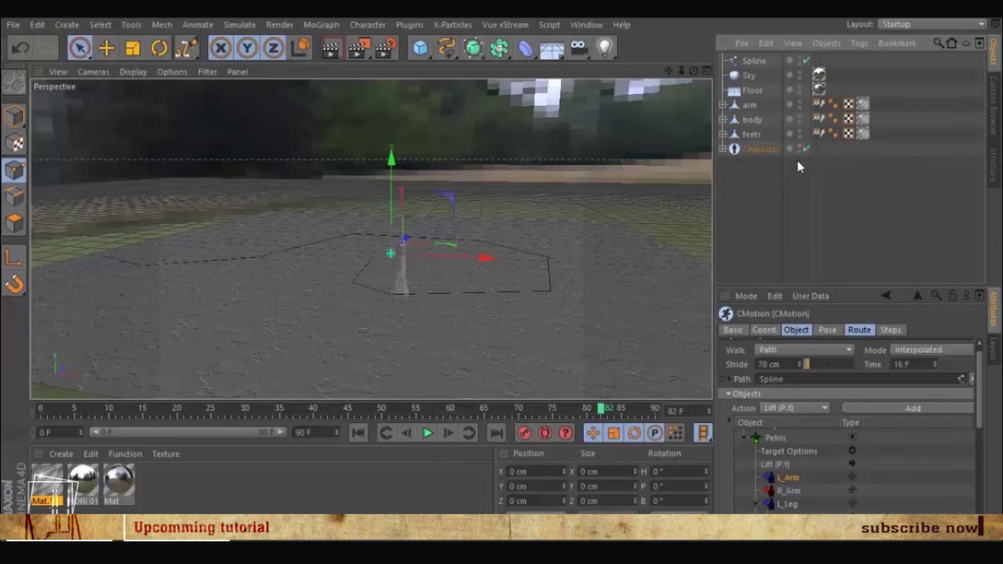
{"action": "left_click", "coordinate": [531, 293]}
{"action": "left_click_drag", "start_coordinate": [531, 293], "coordinate": [469, 210], "text": "alt"}
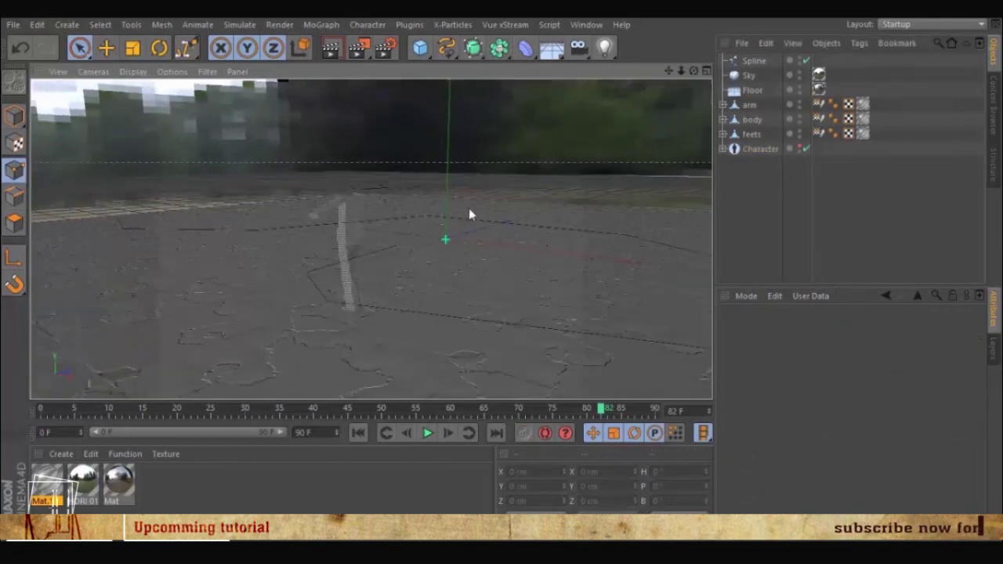
{"action": "left_click", "coordinate": [753, 60]}
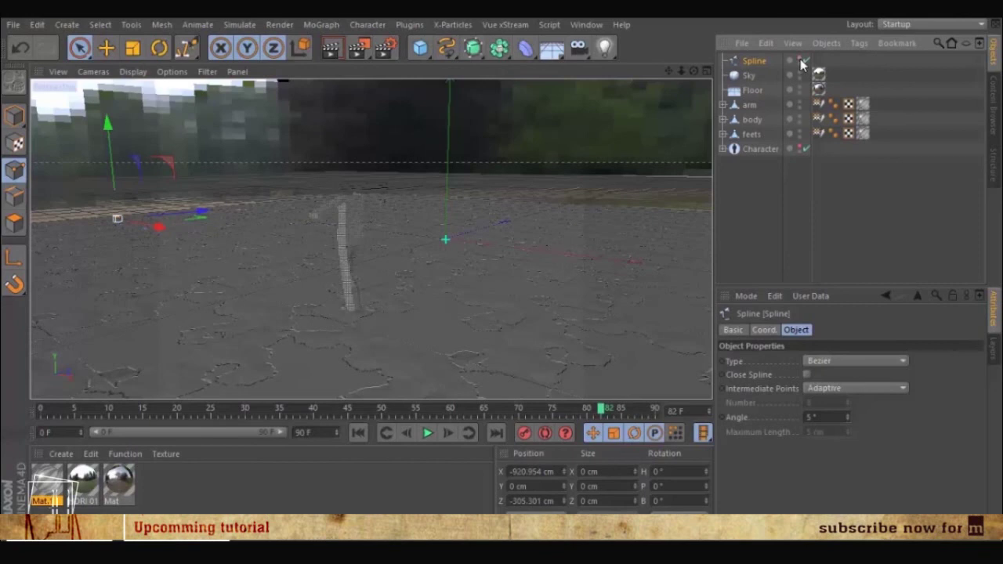
{"action": "left_click_drag", "start_coordinate": [408, 306], "coordinate": [328, 335], "text": "alt"}
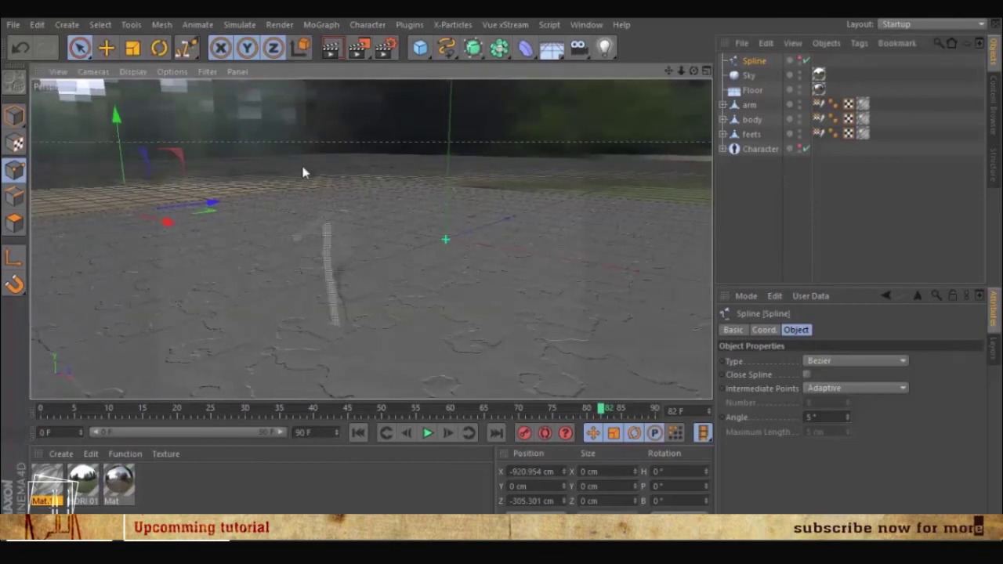
{"action": "left_click", "coordinate": [330, 49]}
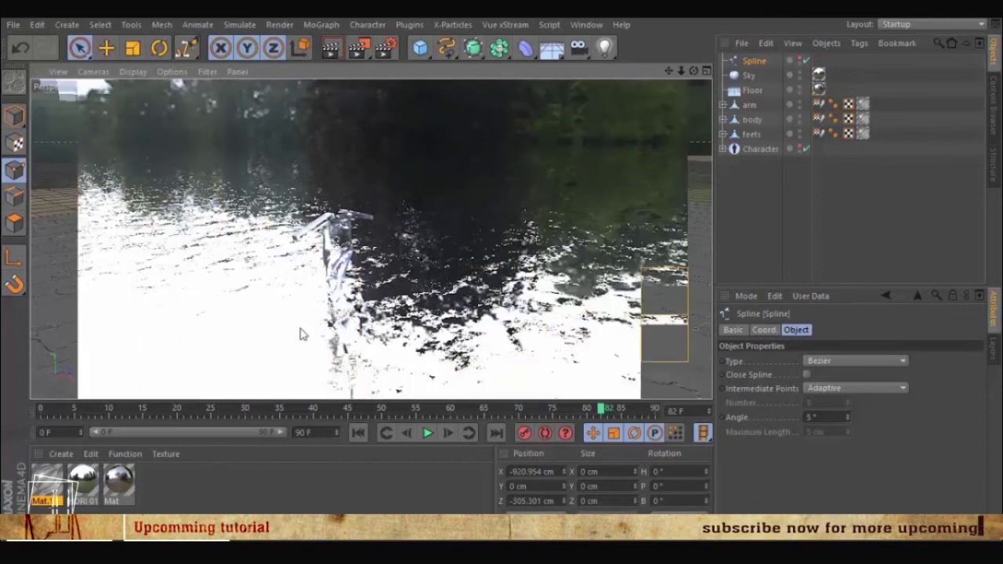
- Load the HDRI 014 material from the Content Browser and assign it to the Sky's existing texture tag
{"action": "key", "text": "shift+F8"}
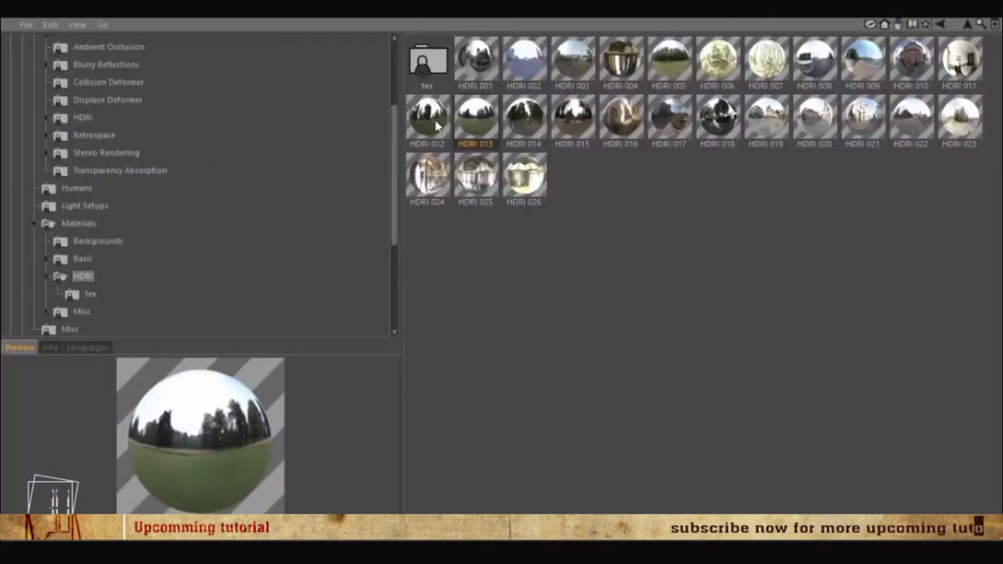
{"action": "left_click", "coordinate": [523, 119]}
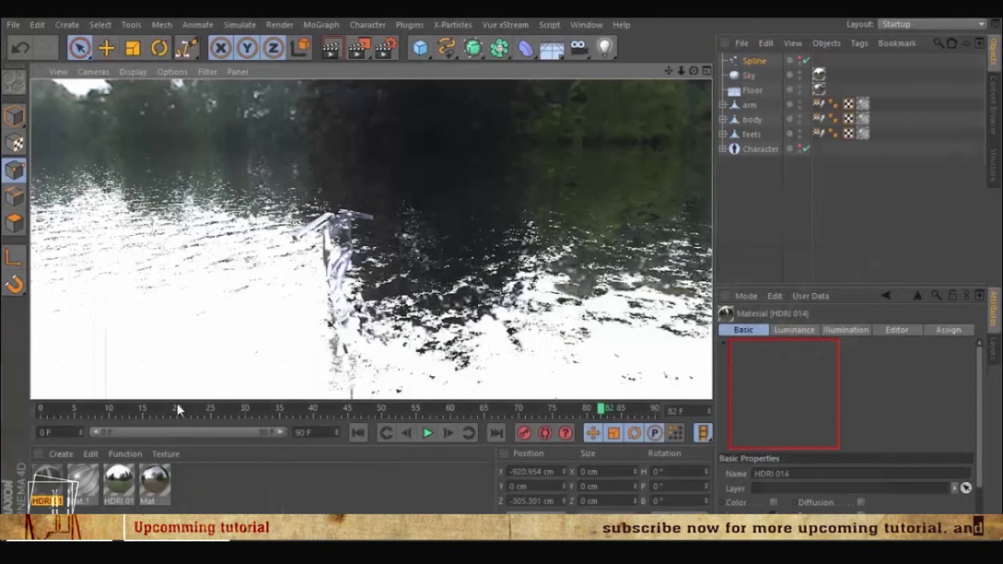
{"action": "left_click_drag", "start_coordinate": [50, 485], "coordinate": [833, 91]}
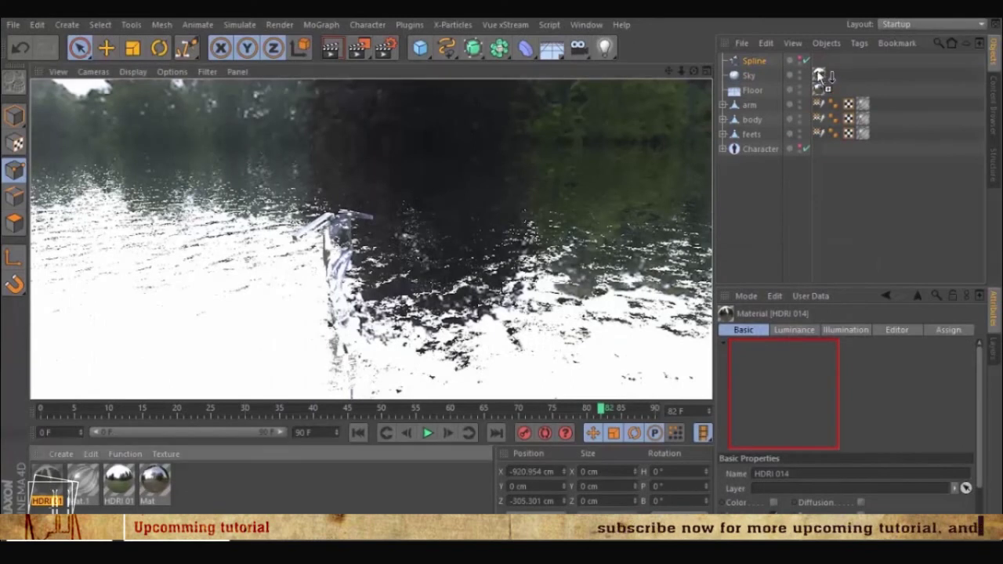
- Render the perspective view from two different angles to check the HDRI 014 environment
{"action": "left_click", "coordinate": [333, 50]}
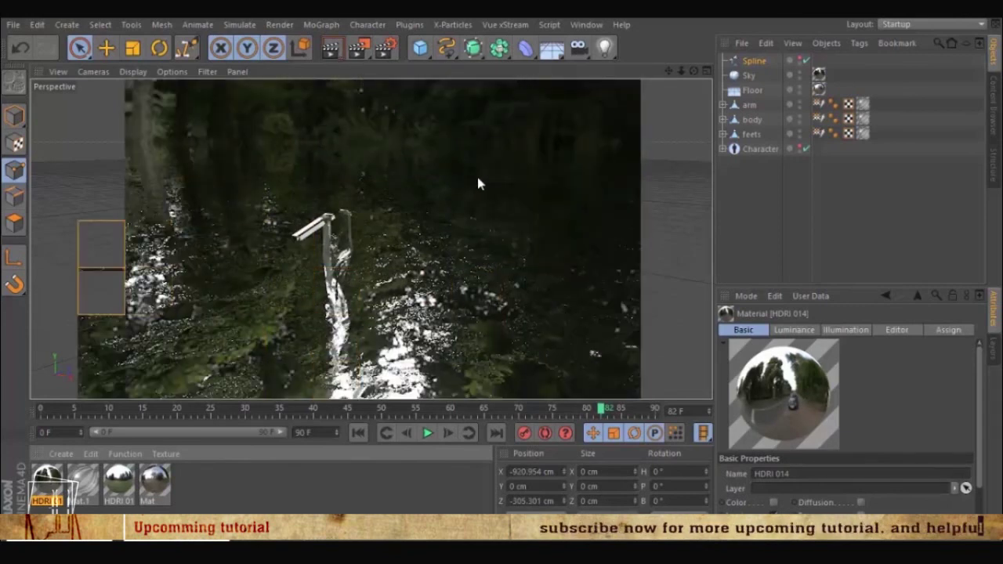
{"action": "left_click", "coordinate": [427, 174]}
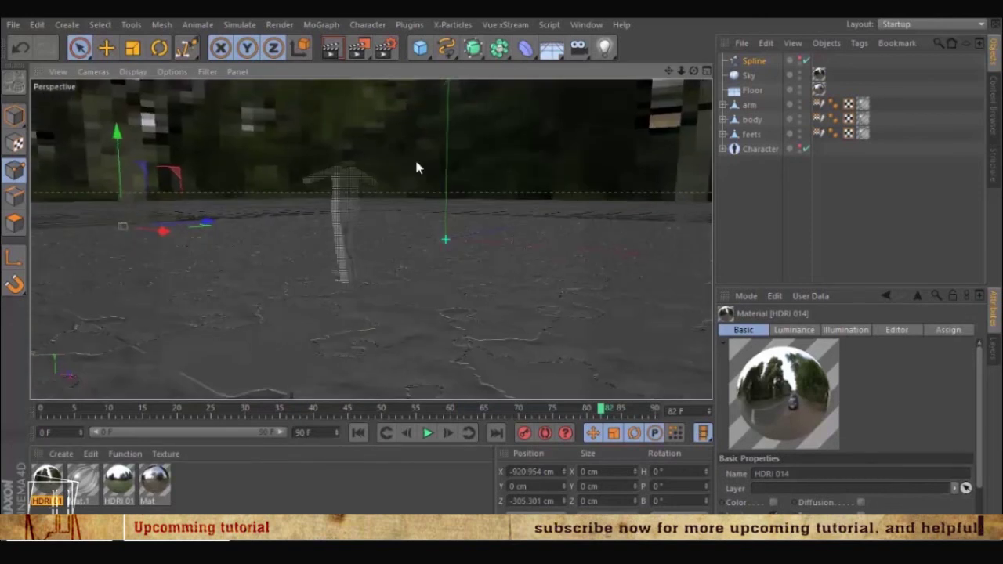
{"action": "left_click", "coordinate": [334, 49]}
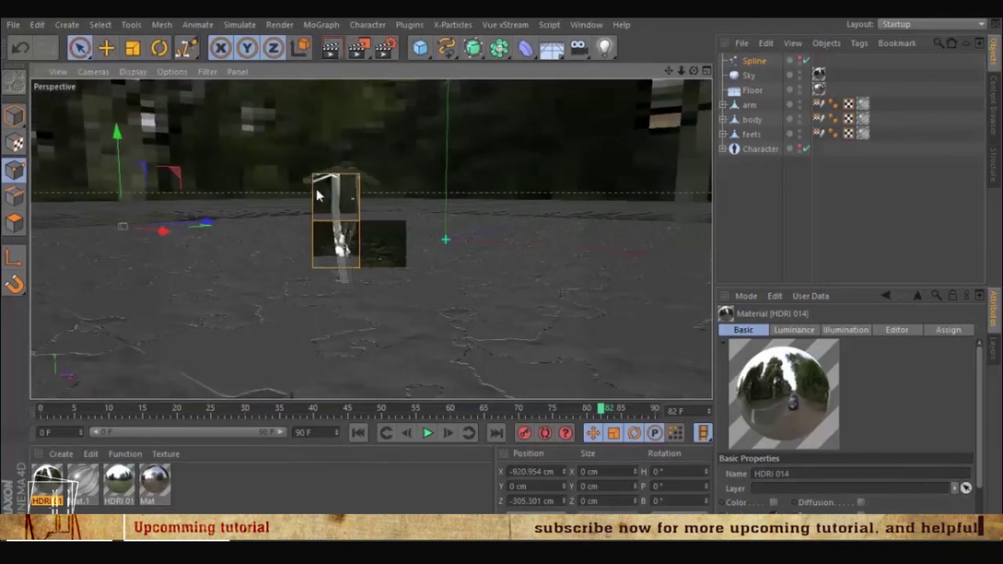